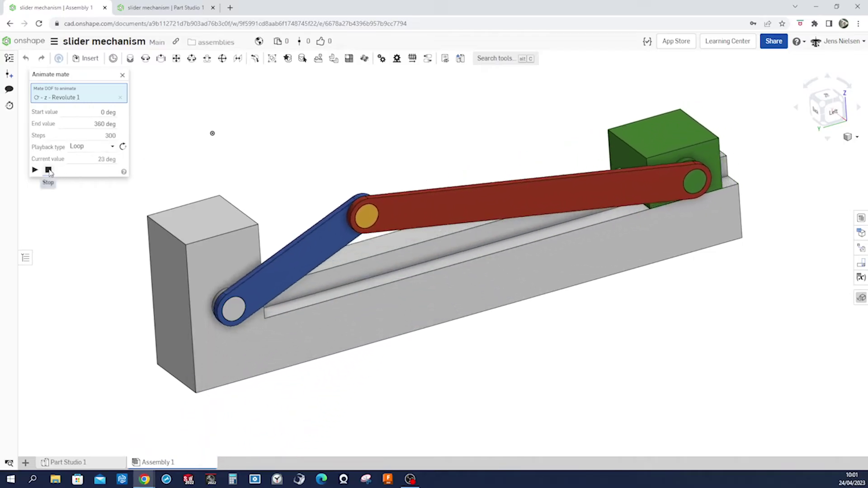
# Step: Stop the looping crank animation and review the list of instances and mates
pyautogui.click(122, 76)
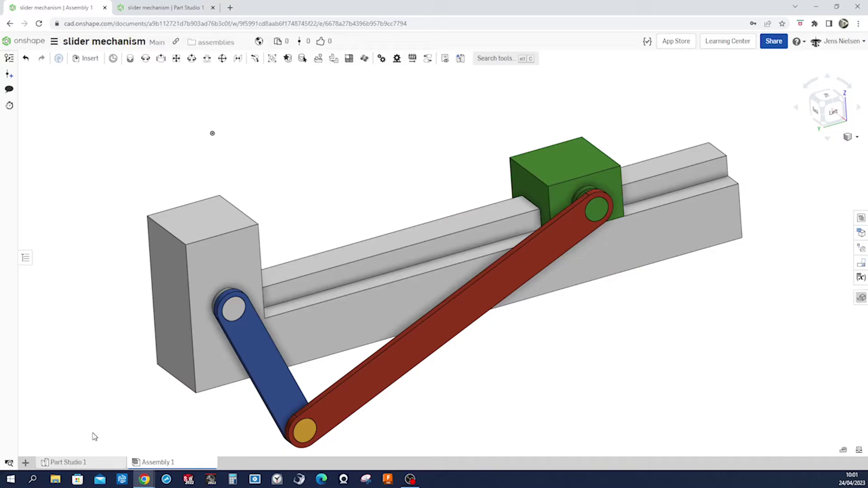
pyautogui.click(26, 258)
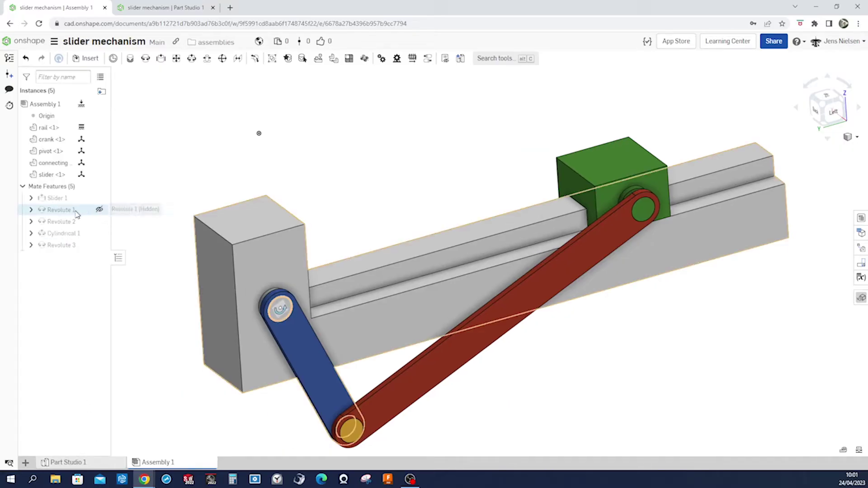
pyautogui.moveTo(76, 215)
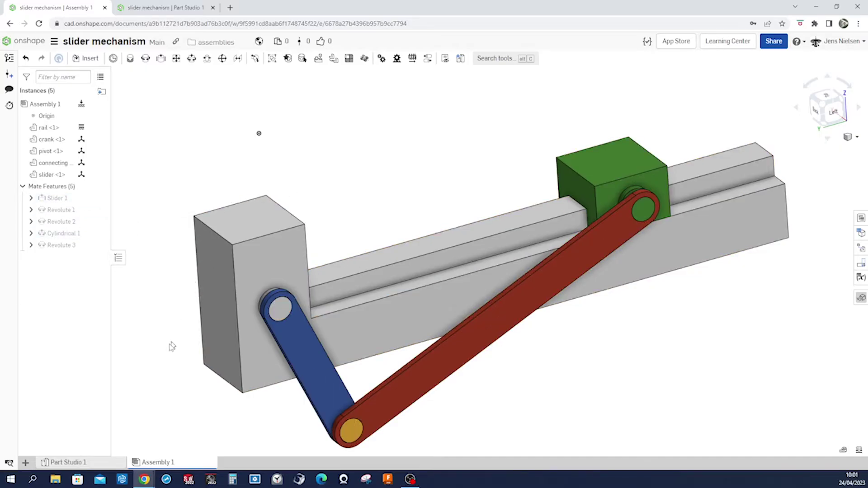
# Step: Fit the mechanism in Part Studio 1, then drag its tab out to reveal the new document
pyautogui.click(68, 462)
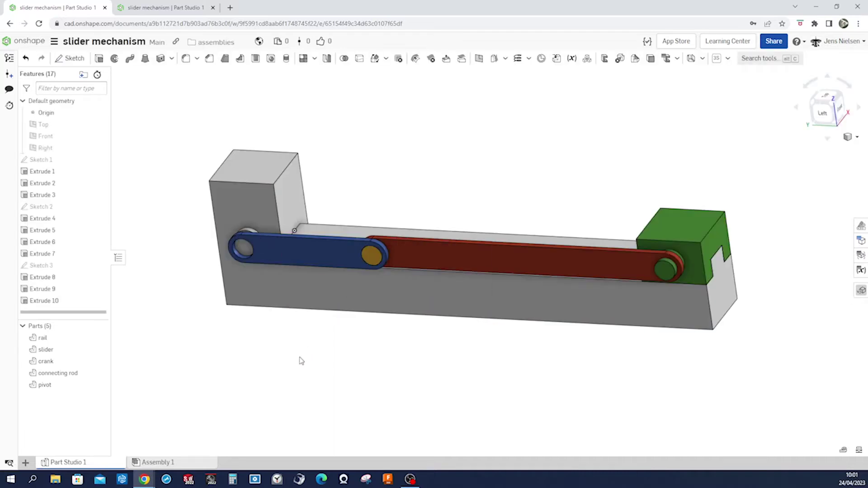
pyautogui.press('Up')
pyautogui.press('Up')
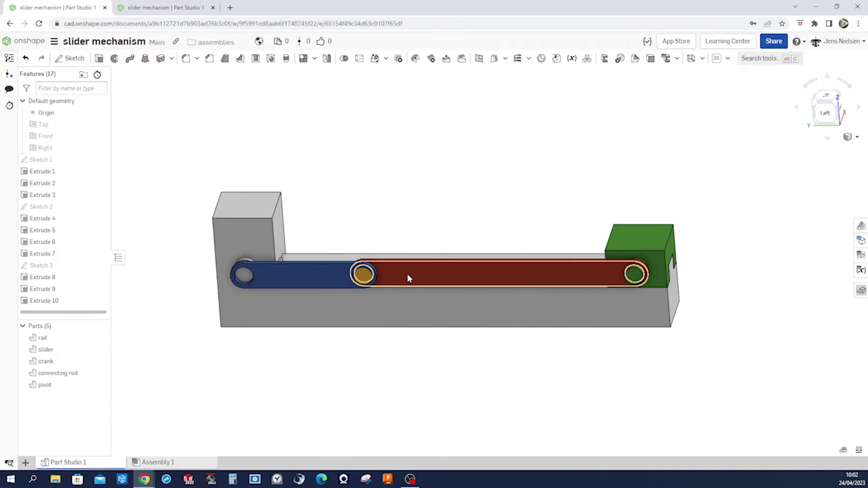
pyautogui.scroll(3, 407, 273)
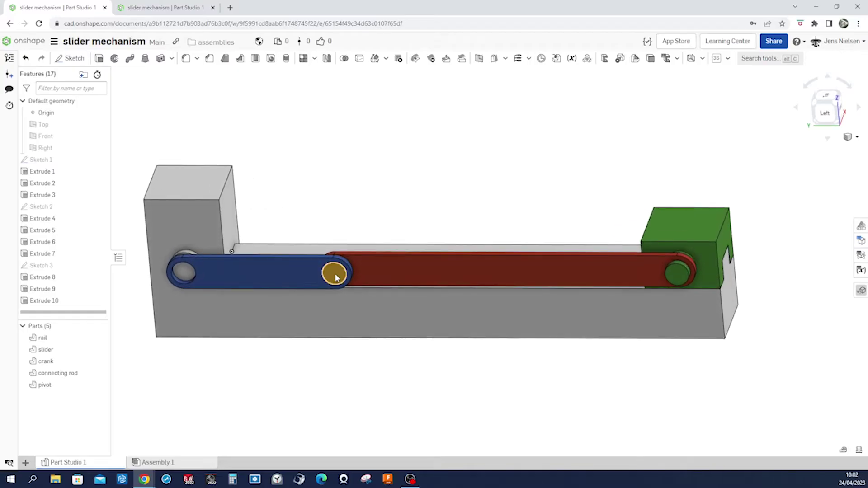
pyautogui.press('f')
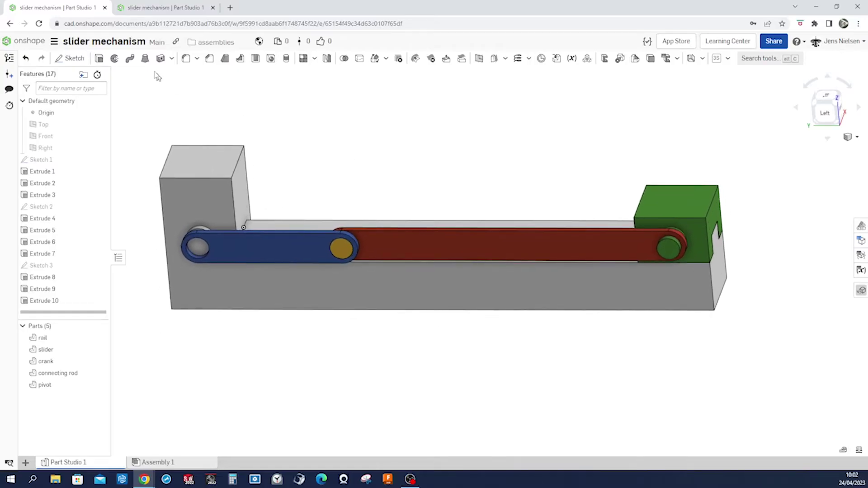
pyautogui.moveTo(65, 9); pyautogui.dragTo(867, 118)
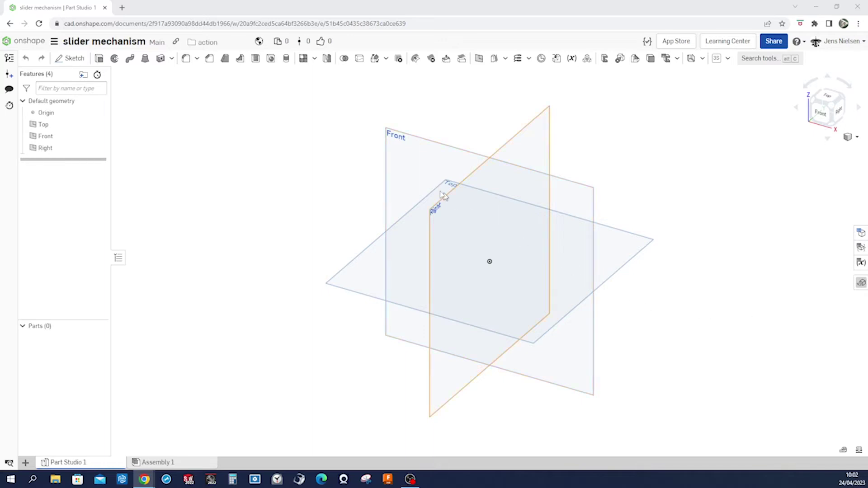
# Step: Start Sketch 1 on the Front plane, viewed normal with the default planes hidden
pyautogui.click(415, 166)
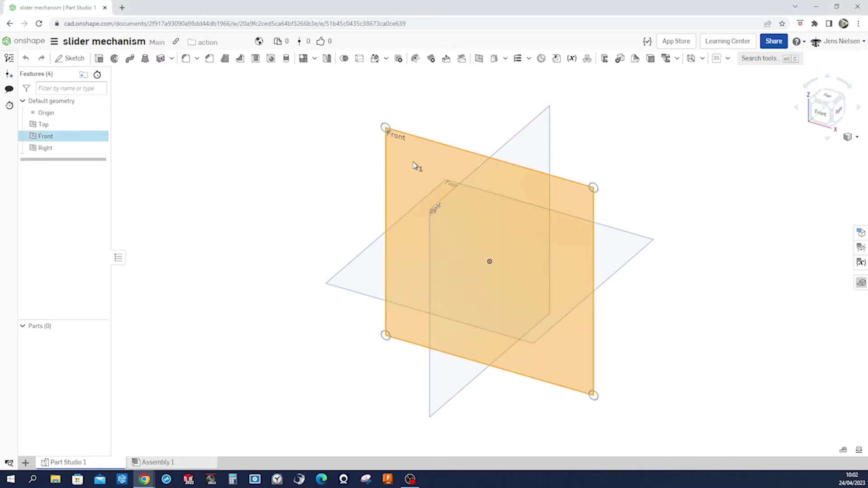
pyautogui.press('s')
pyautogui.click(424, 160)
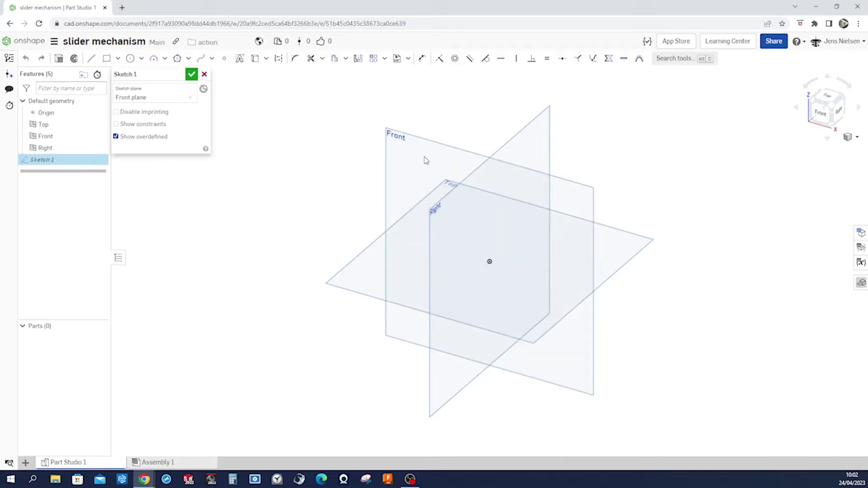
pyautogui.press('n')
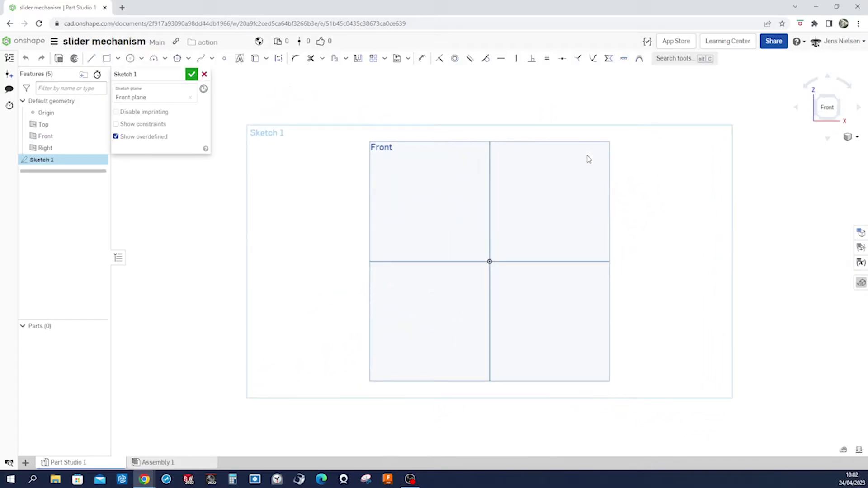
pyautogui.press('p')
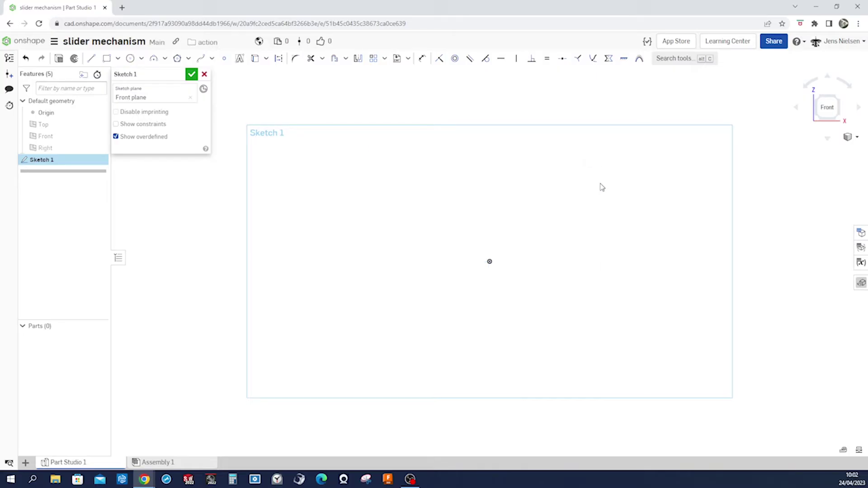
# Step: Draw a corner rectangle at the origin and dimension it 88 high by 44 wide
pyautogui.press('s')
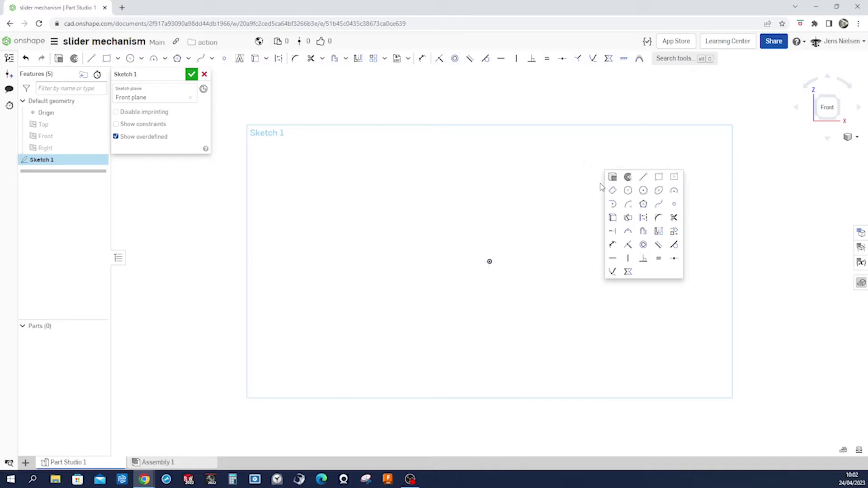
pyautogui.click(674, 178)
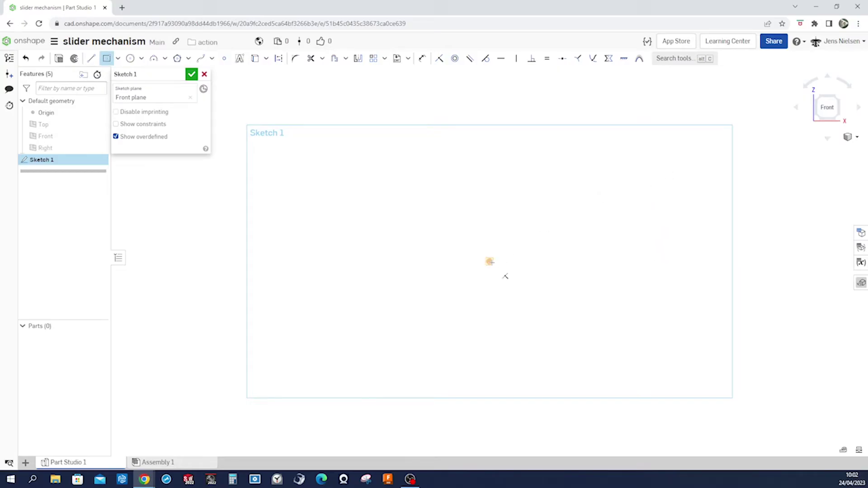
pyautogui.click(529, 188)
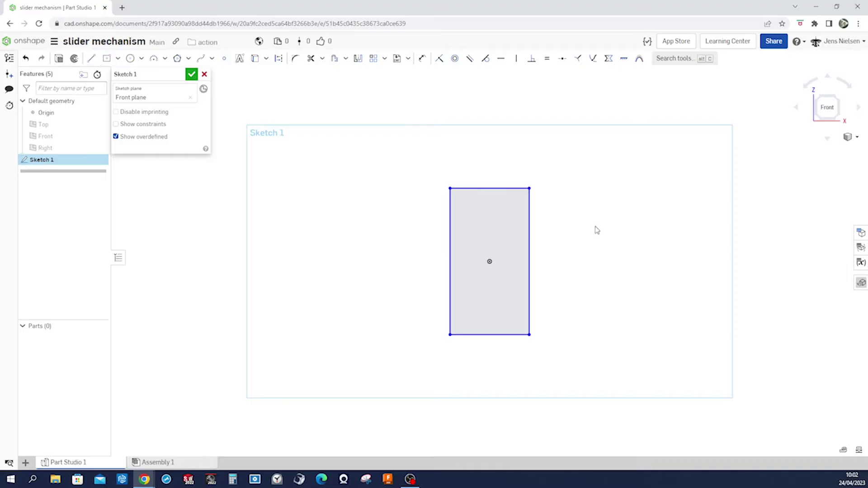
pyautogui.click(530, 292)
pyautogui.click(548, 293)
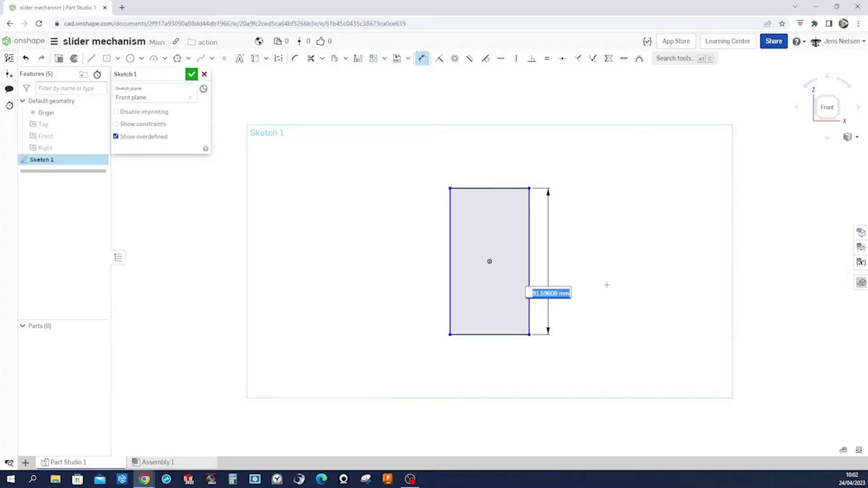
pyautogui.write('88')
pyautogui.press('Return')
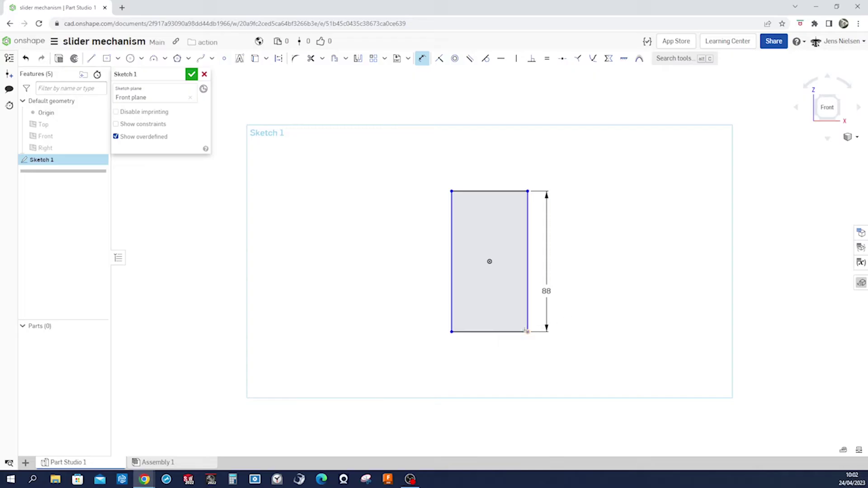
pyautogui.click(519, 343)
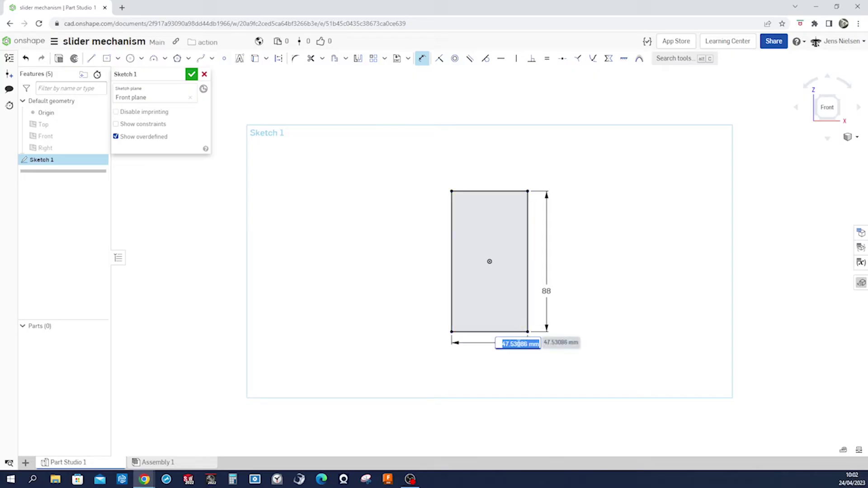
pyautogui.write('44')
pyautogui.press('Return')
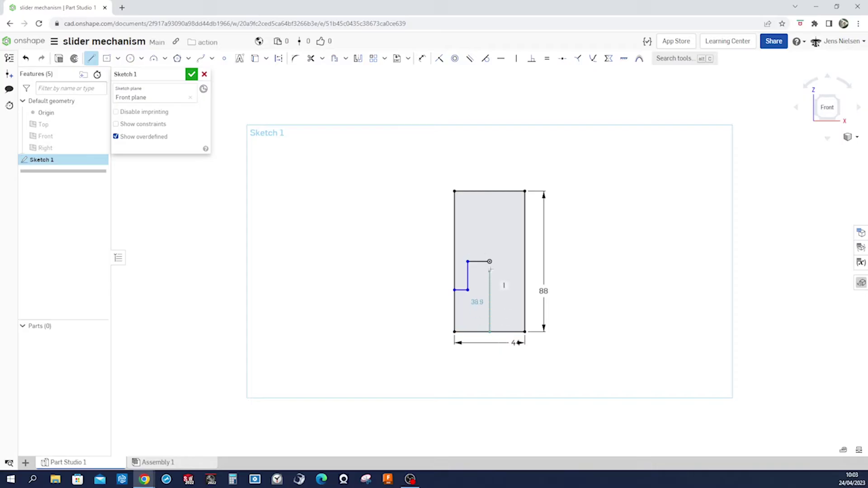
# Step: Mirror the L-shaped slot lines about a construction centreline, with a 12 step and equal sides
pyautogui.press('Escape')
pyautogui.click(490, 288)
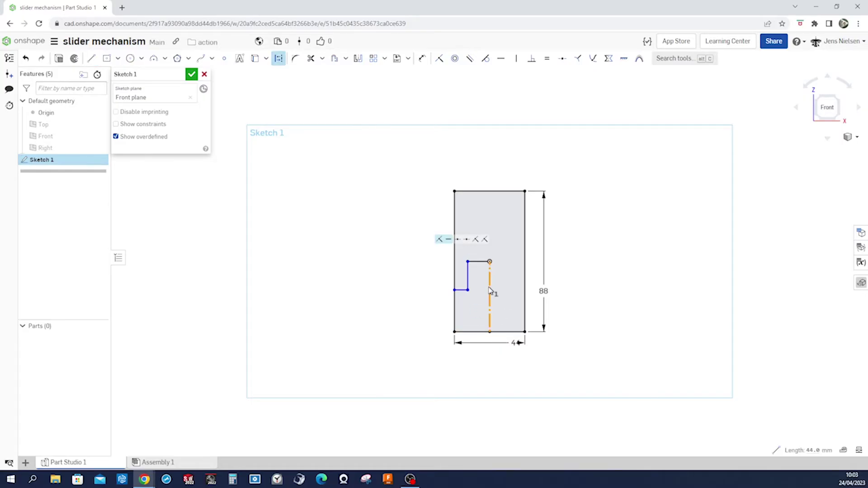
pyautogui.click(606, 277)
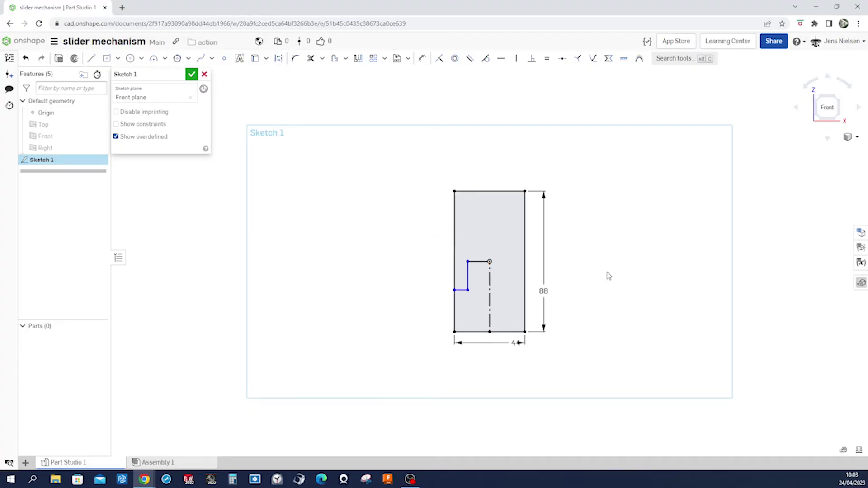
pyautogui.click(358, 59)
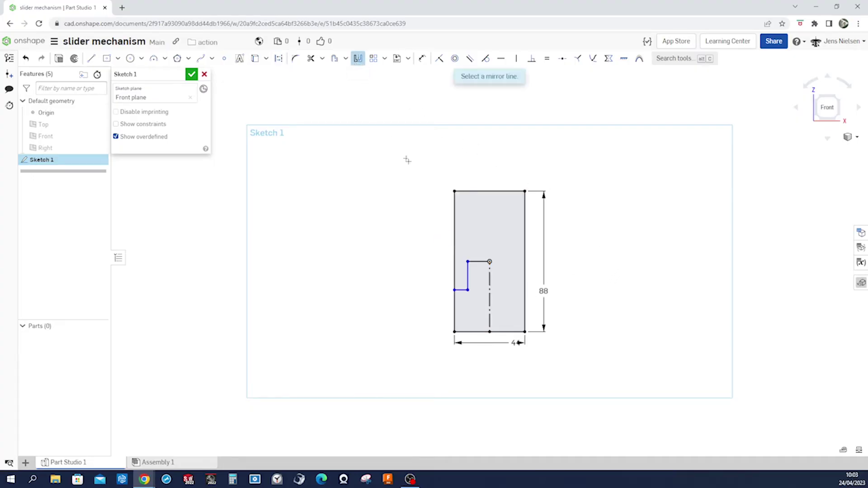
pyautogui.click(488, 287)
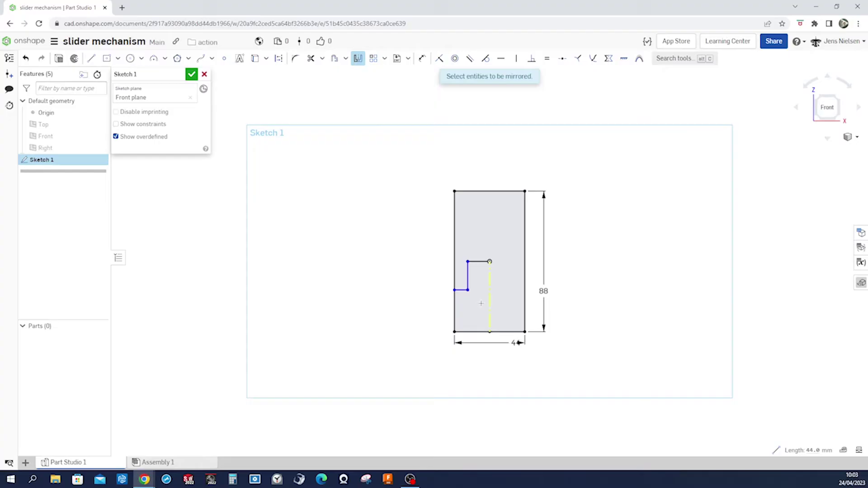
pyautogui.moveTo(463, 252); pyautogui.dragTo(463, 251)
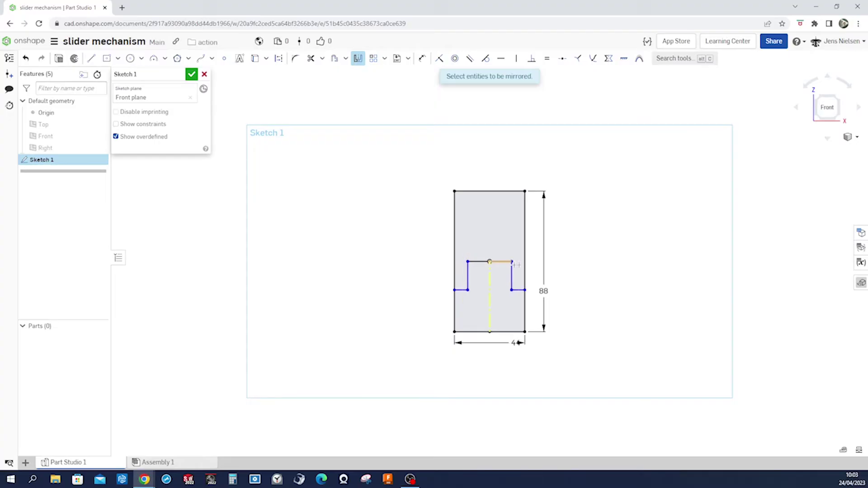
pyautogui.press('Escape')
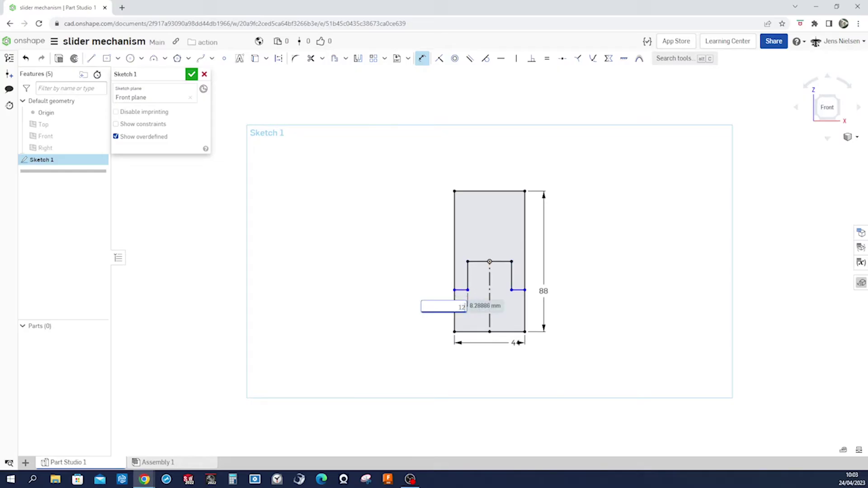
pyautogui.press('Return')
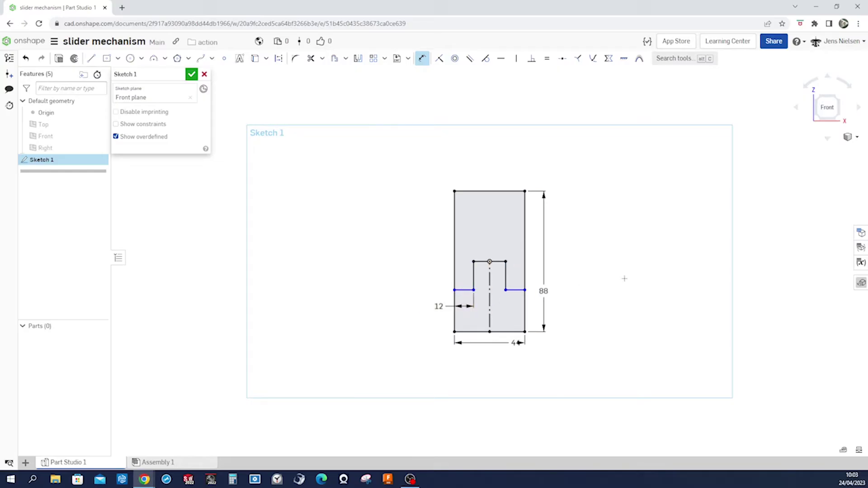
pyautogui.click(466, 289)
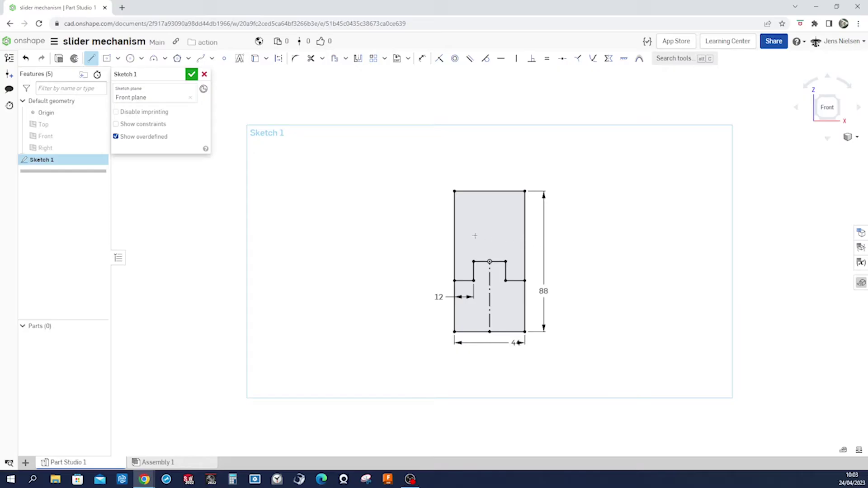
# Step: Add a horizontal dividing line 18 mm from the slot's top corner and accept the sketch
pyautogui.click(454, 222)
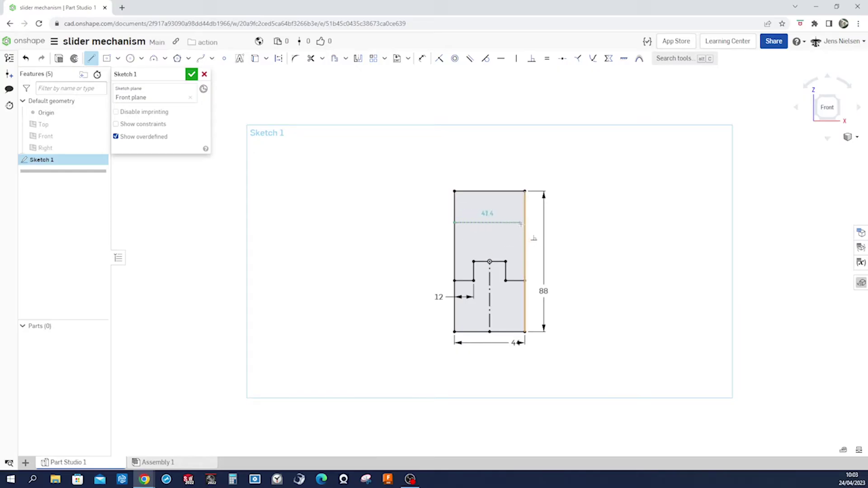
pyautogui.click(524, 222)
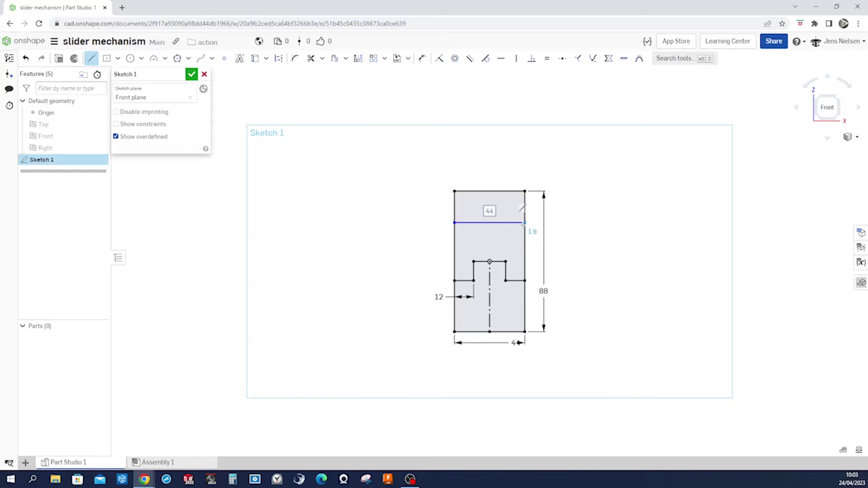
pyautogui.press('Escape')
pyautogui.press('u')
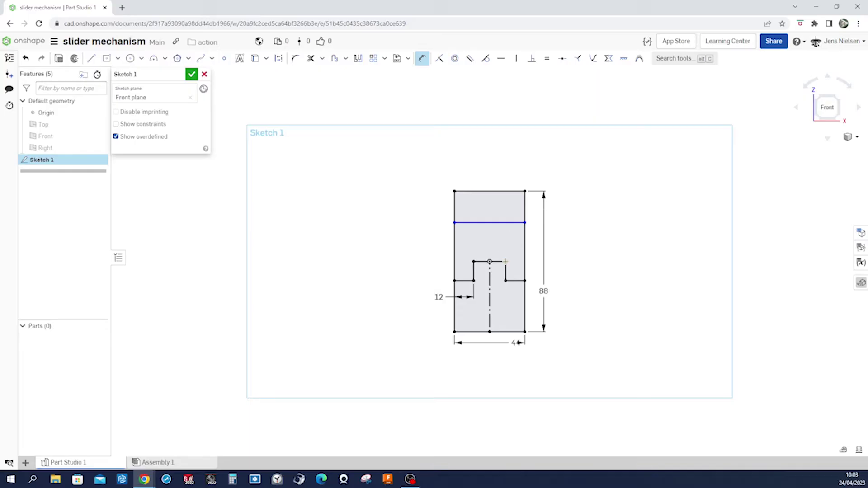
pyautogui.click(506, 223)
pyautogui.click(506, 261)
pyautogui.click(534, 235)
pyautogui.write('18')
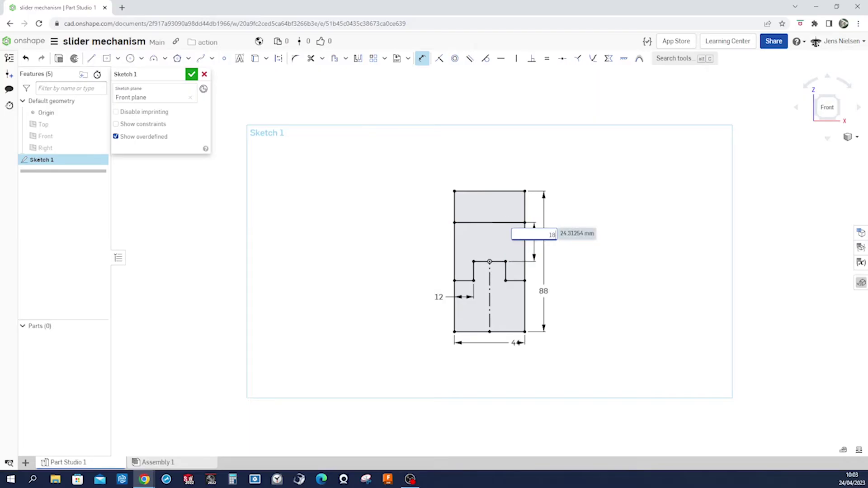
pyautogui.press('Return')
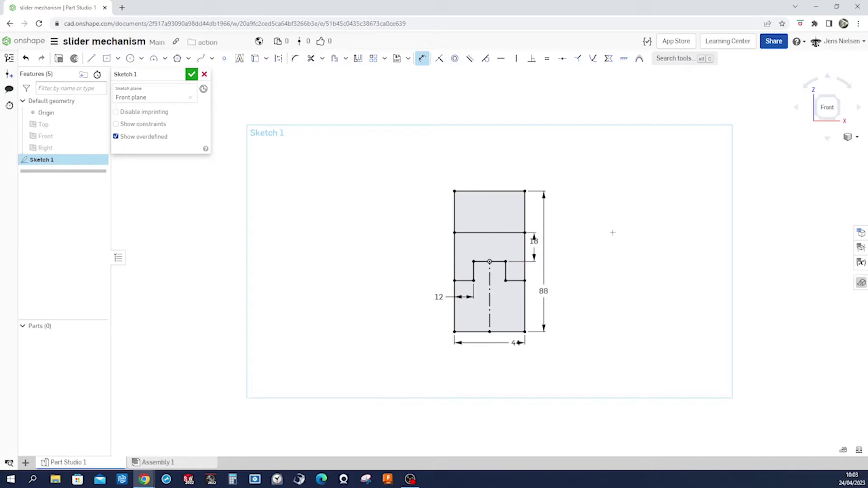
pyautogui.click(192, 74)
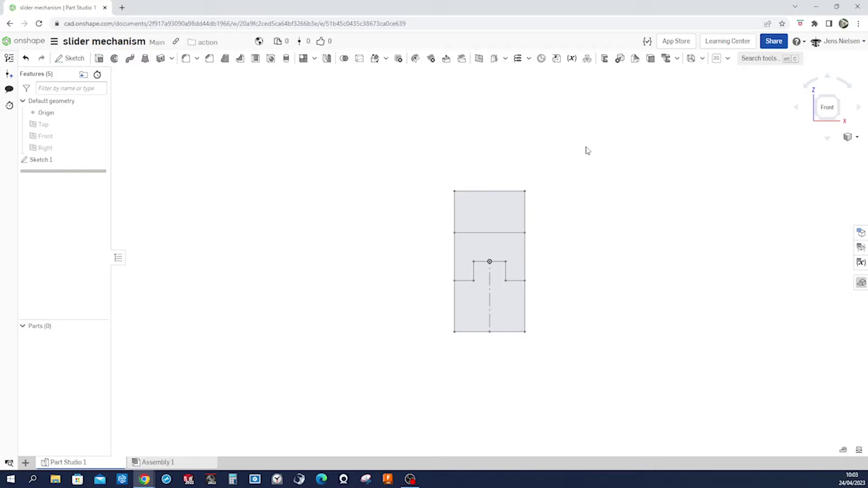
# Step: Extrude all three Sketch 1 regions 25 mm in the opposite direction, then show Sketch 1
pyautogui.click(839, 102)
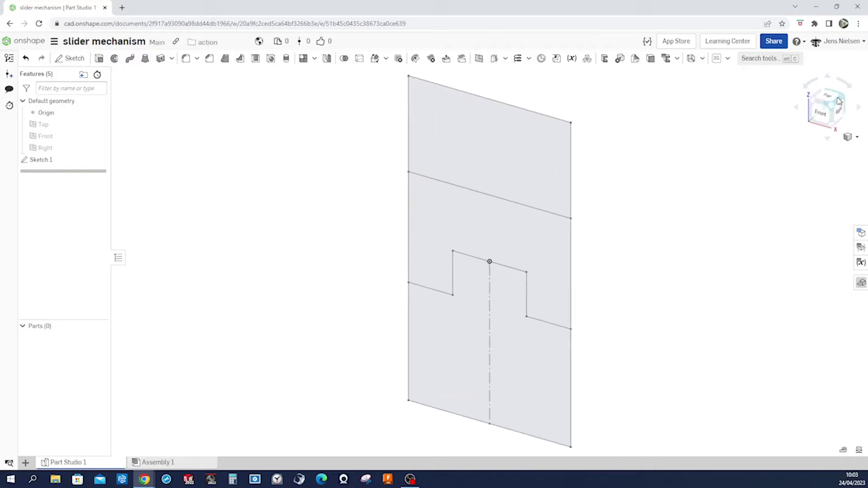
pyautogui.hotkey('shift', 'Right')
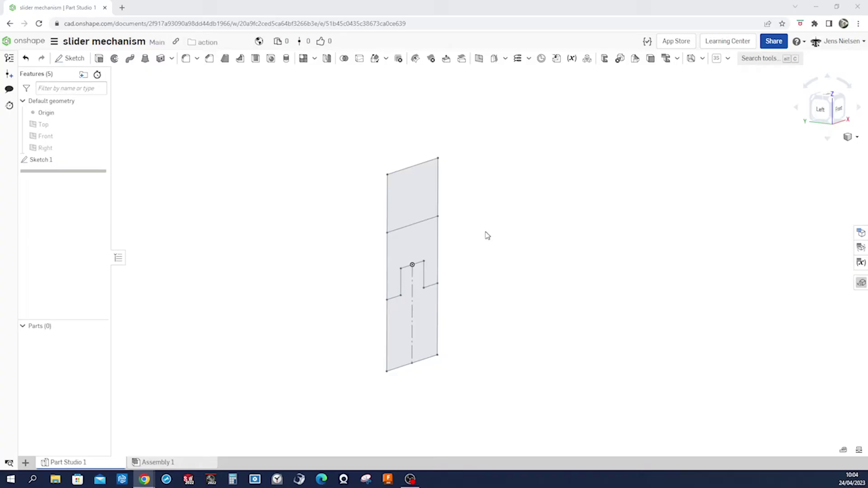
pyautogui.click(415, 209)
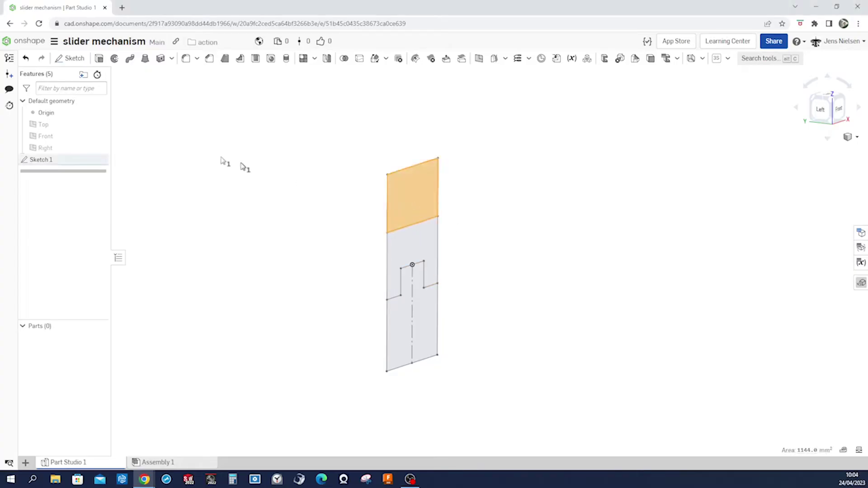
pyautogui.click(99, 57)
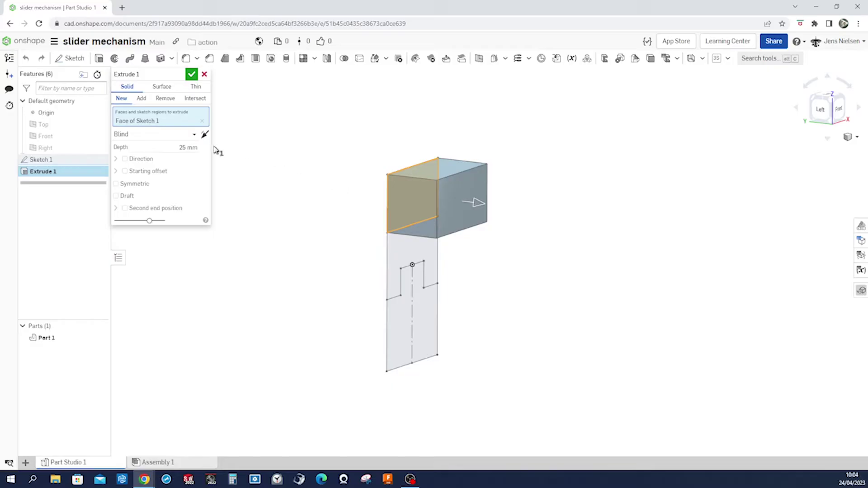
pyautogui.click(205, 136)
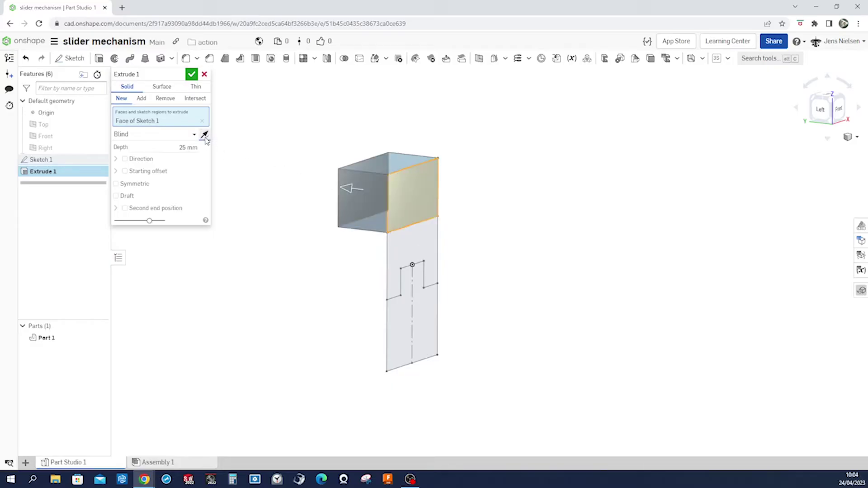
pyautogui.click(397, 266)
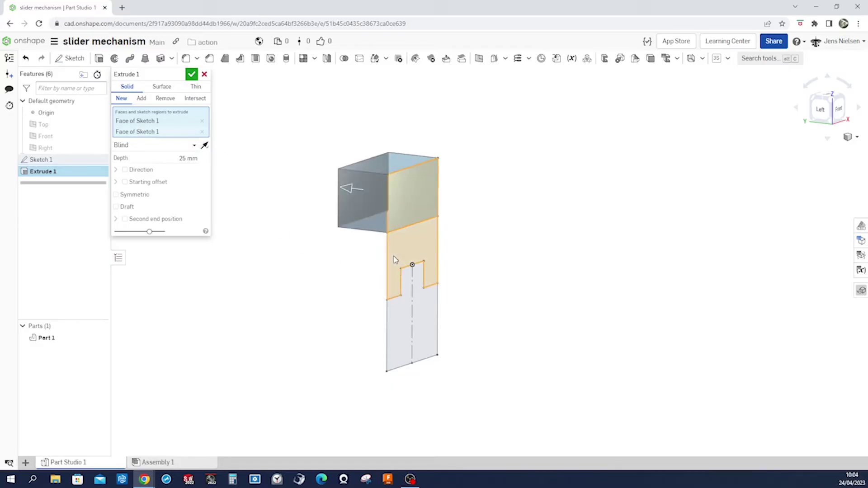
pyautogui.click(404, 322)
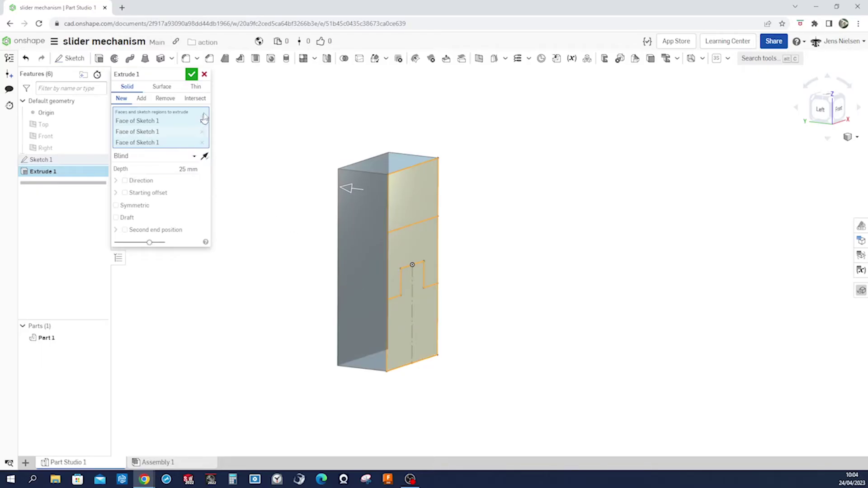
pyautogui.click(191, 75)
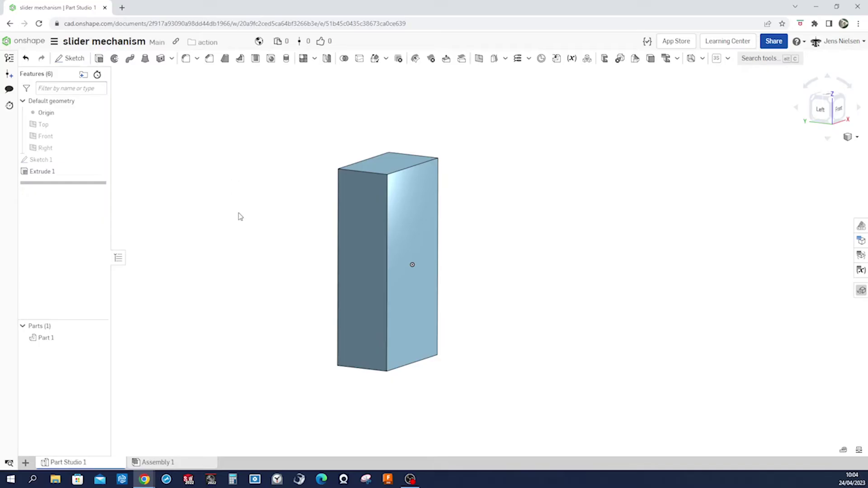
pyautogui.click(99, 160)
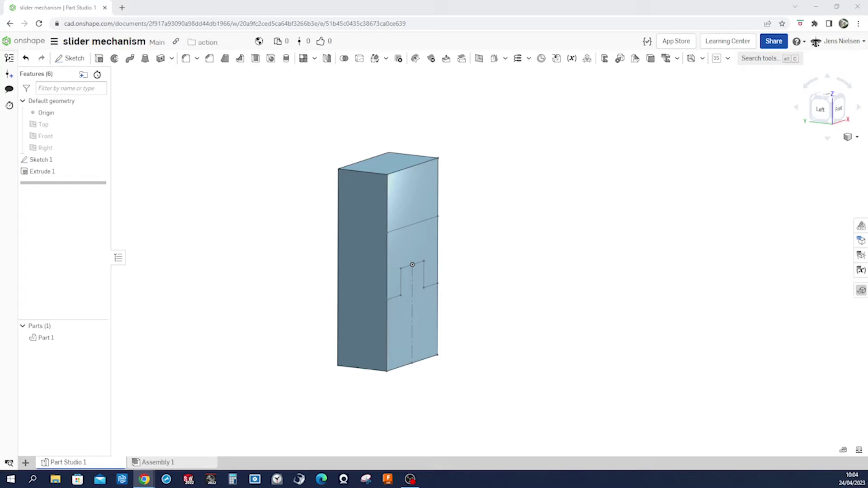
# Step: Extrude the T-slot region as a long bar added to Part 1 and fit the view
pyautogui.click(100, 59)
pyautogui.click(400, 333)
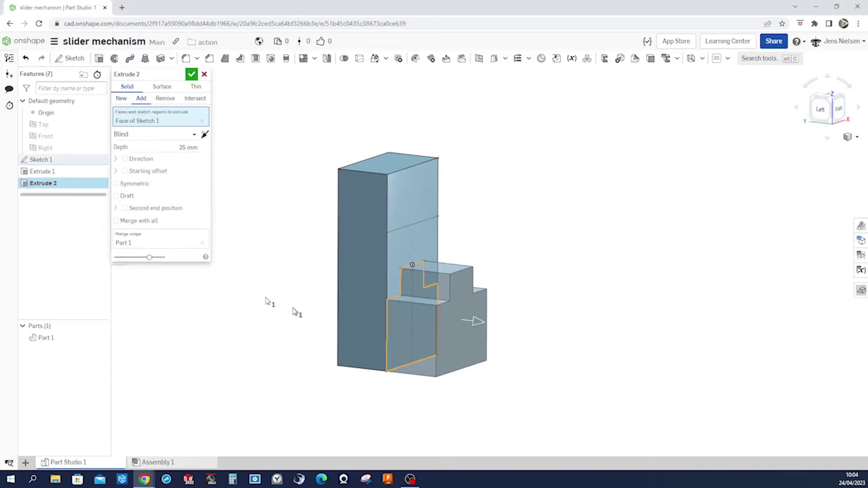
pyautogui.click(188, 147)
pyautogui.write('288')
pyautogui.click(192, 74)
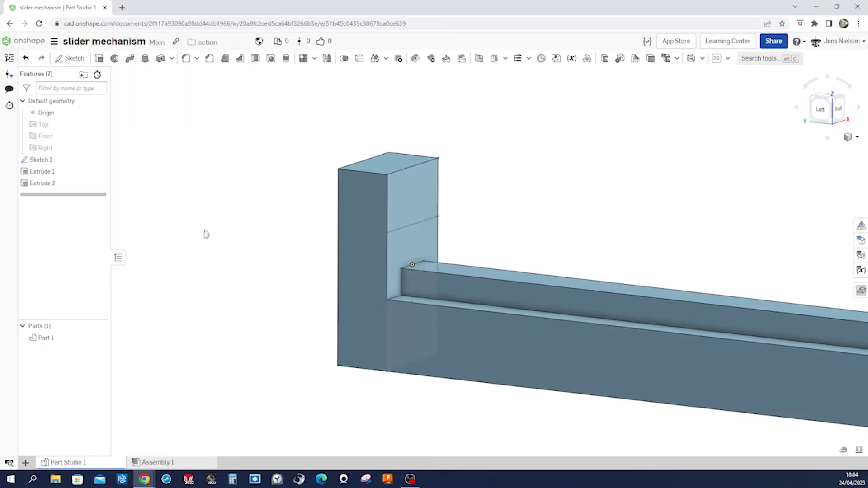
pyautogui.press('f')
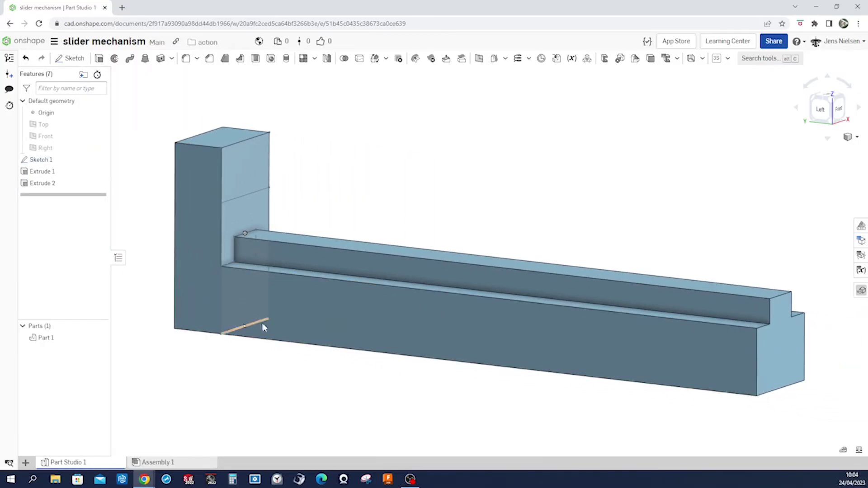
# Step: Rename Part 1 to 'rail'
pyautogui.rightClick(58, 345)
pyautogui.click(91, 210)
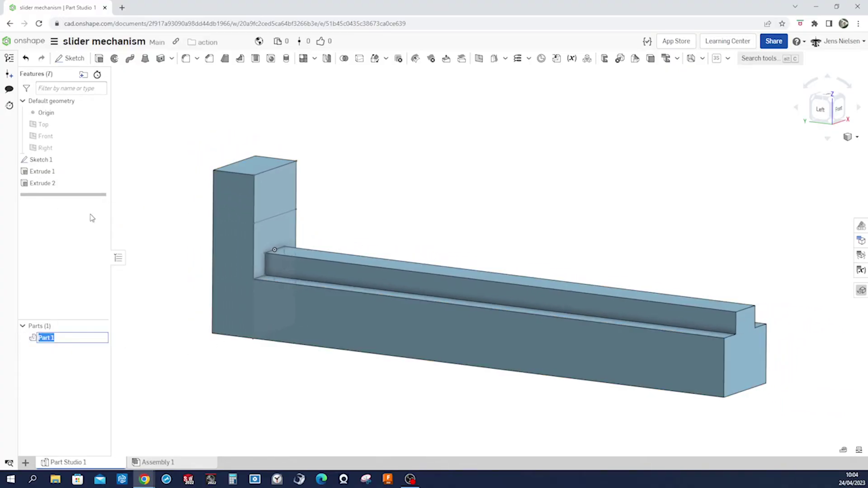
pyautogui.write('rail')
pyautogui.press('Return')
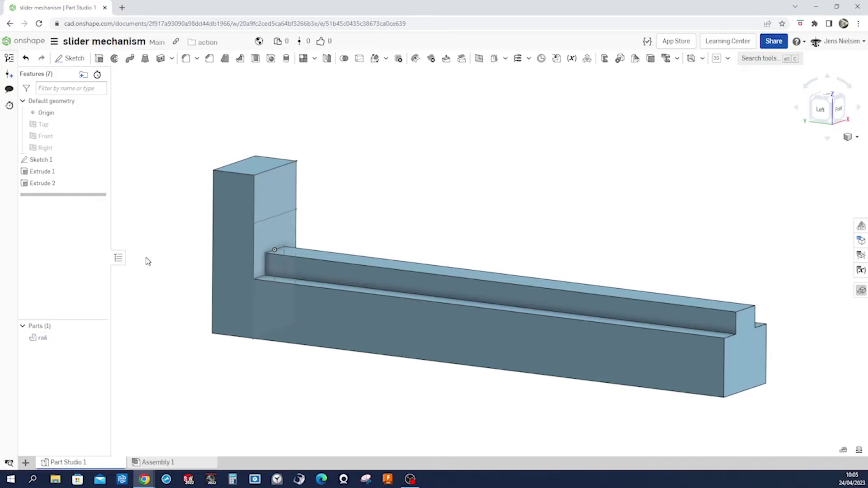
# Step: Give the rail a light grey E6E6E6 appearance
pyautogui.rightClick(43, 337)
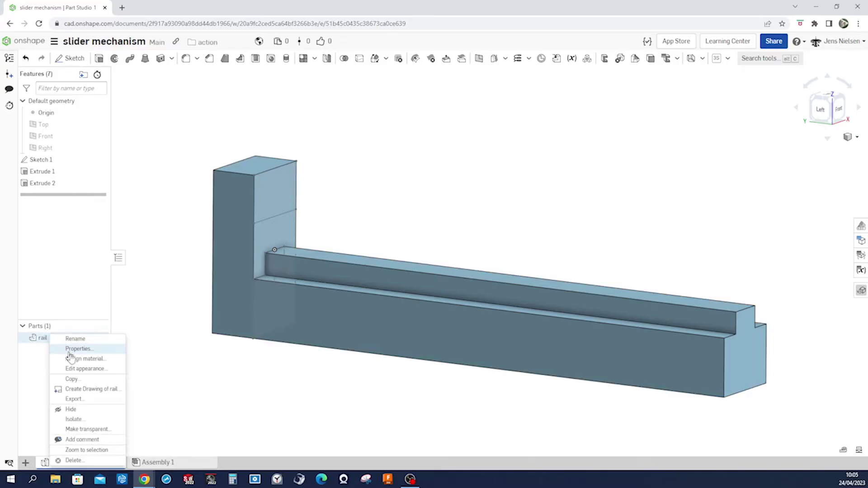
pyautogui.click(81, 369)
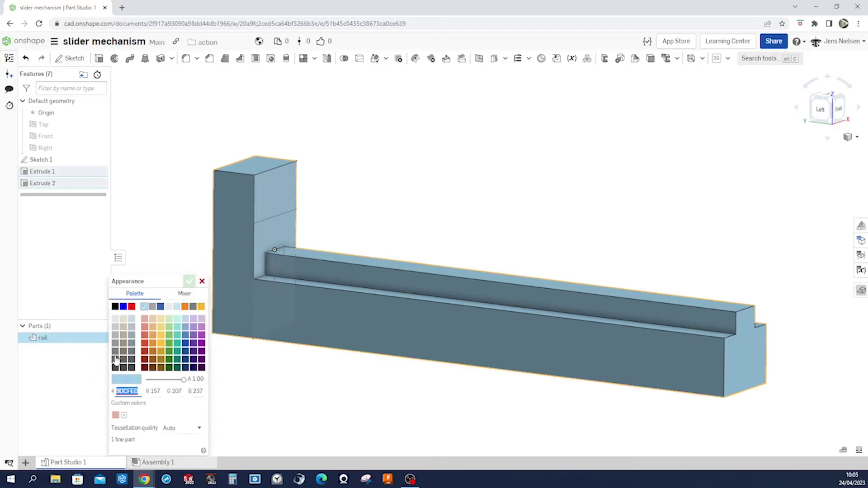
pyautogui.click(116, 320)
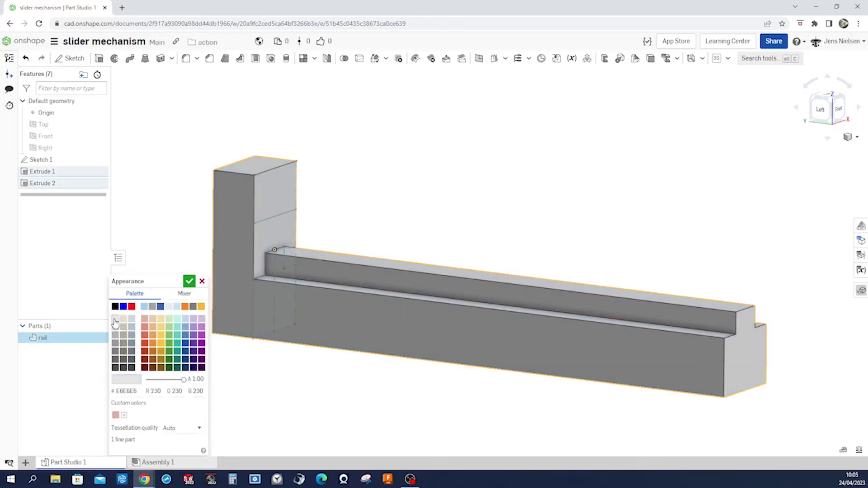
pyautogui.click(189, 281)
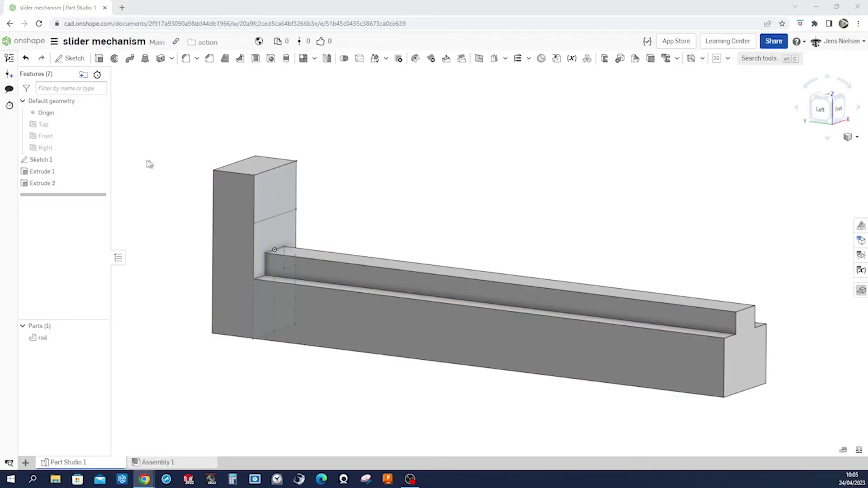
# Step: Extrude the slot region as a new 25 mm part, offset from the rail's end face and flipped
pyautogui.click(99, 58)
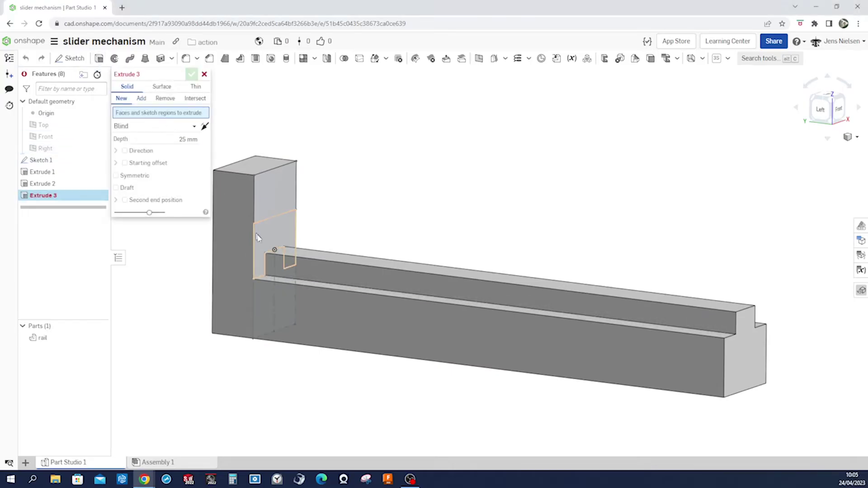
pyautogui.click(273, 247)
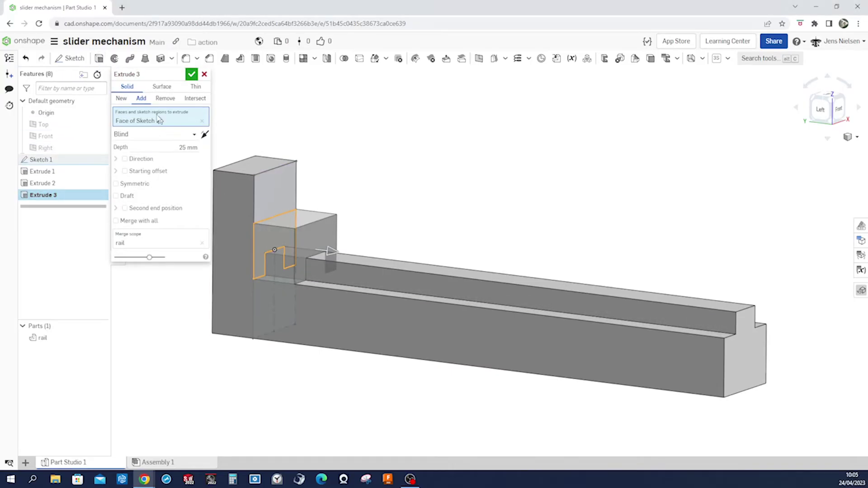
pyautogui.click(122, 100)
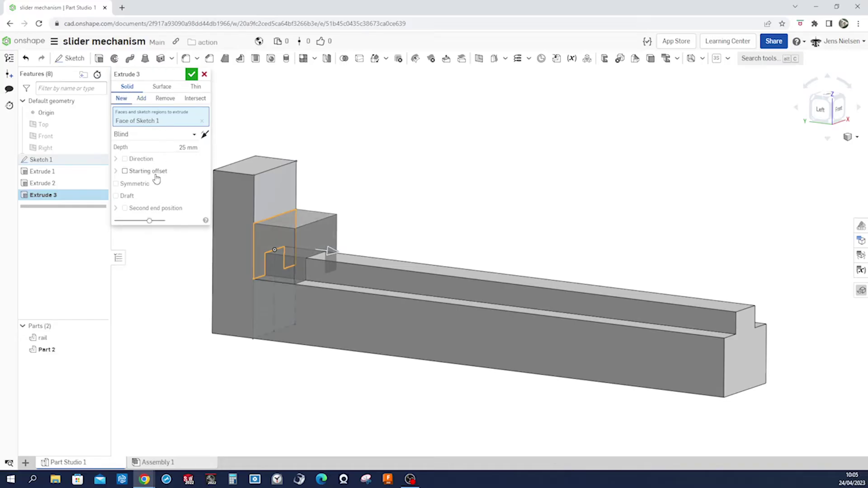
pyautogui.click(125, 172)
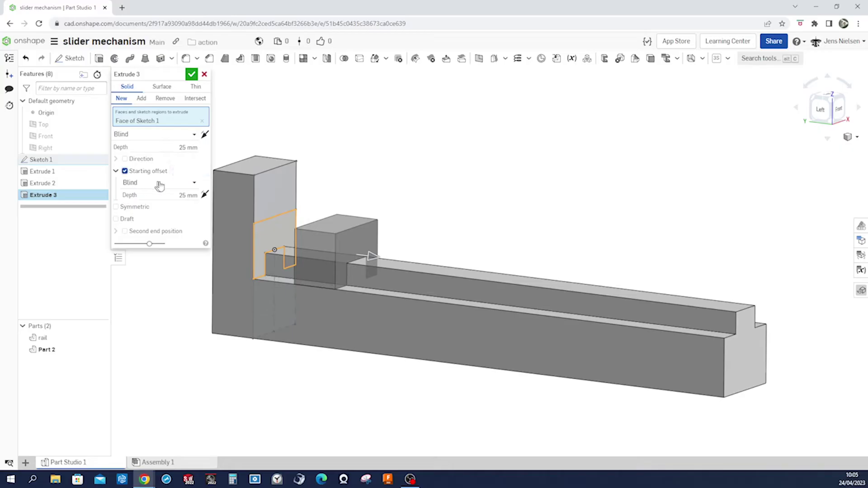
pyautogui.click(193, 184)
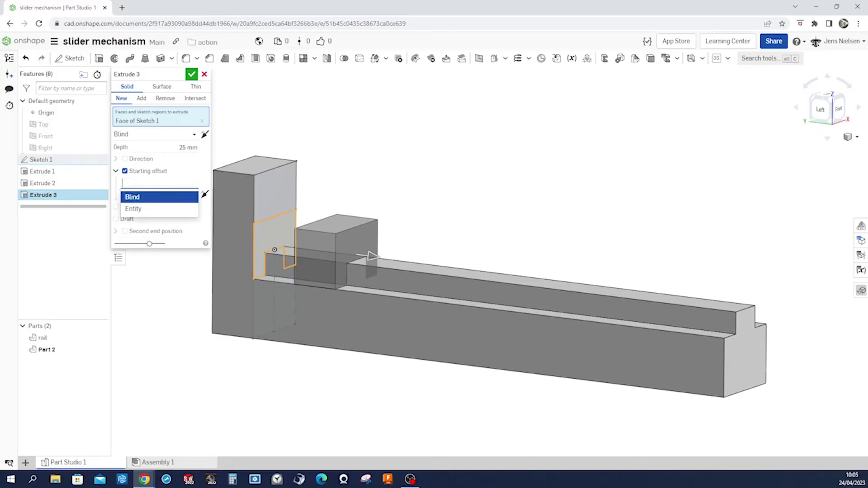
pyautogui.click(160, 211)
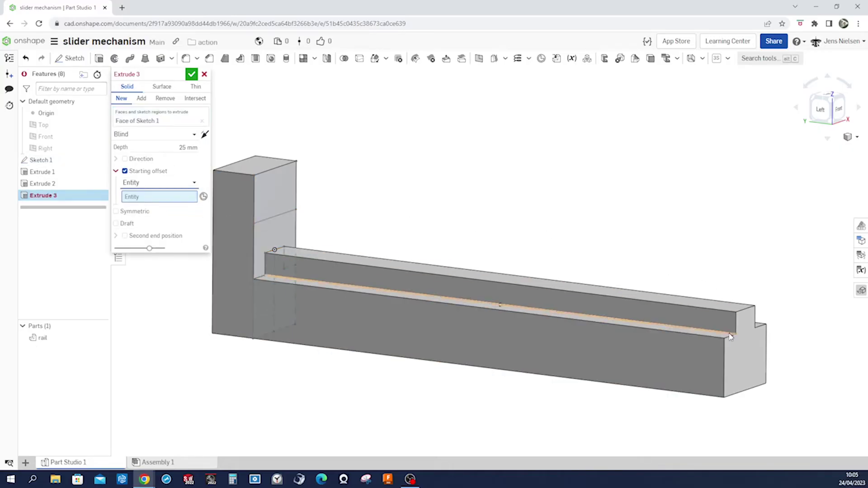
pyautogui.click(738, 346)
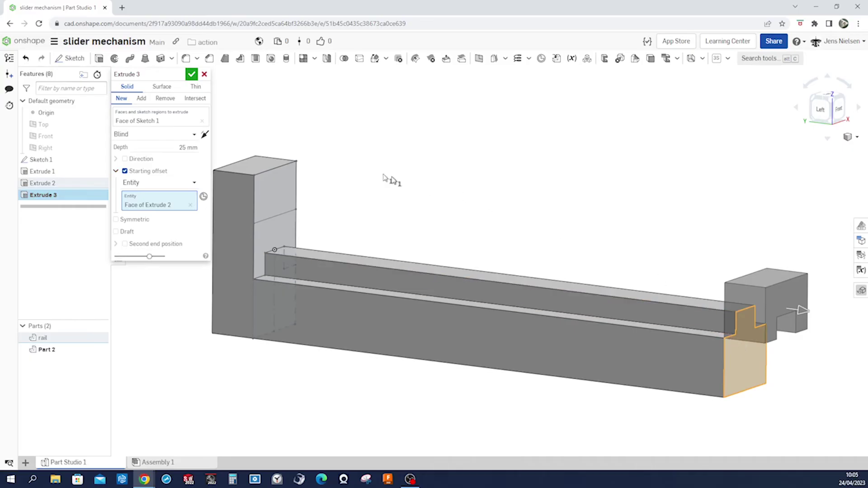
pyautogui.click(205, 136)
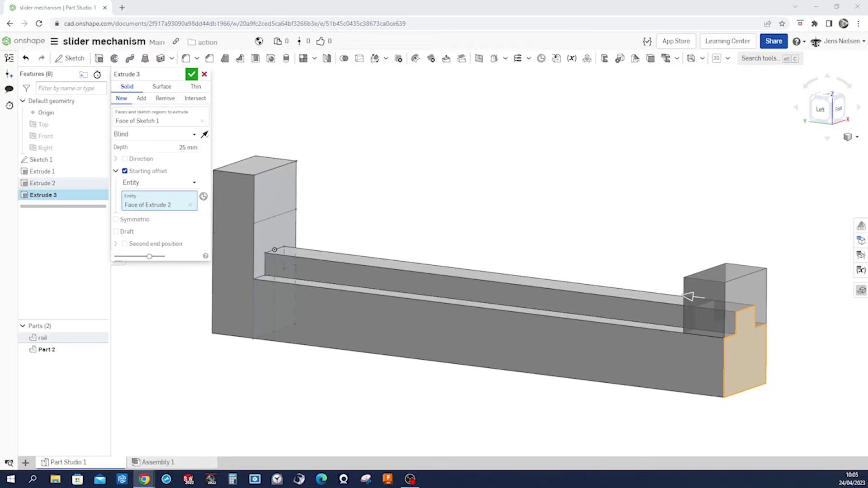
pyautogui.click(187, 147)
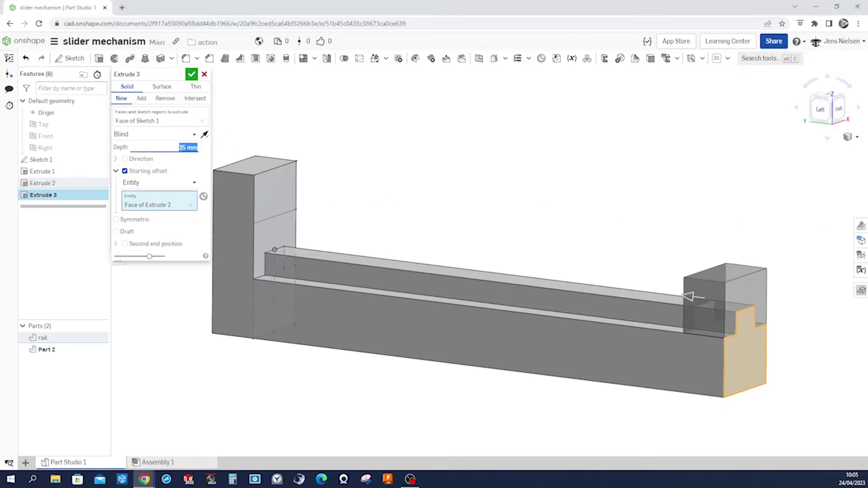
pyautogui.click(191, 73)
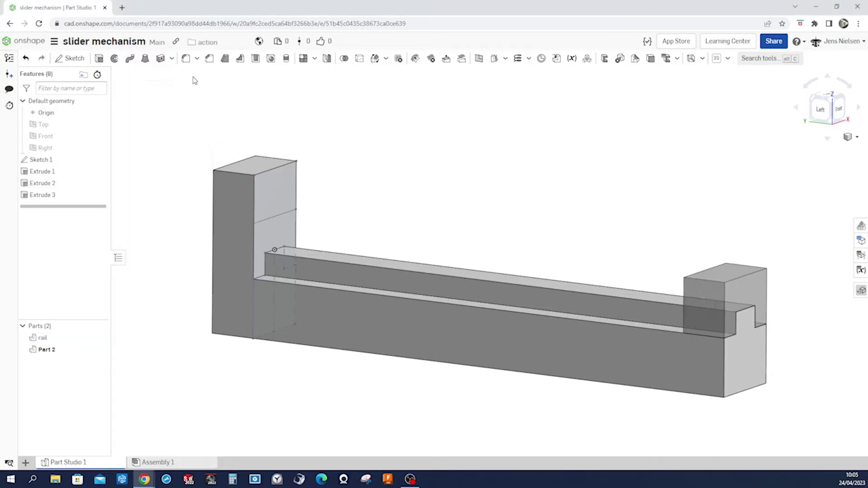
# Step: Rename Part 2 to 'slider'
pyautogui.rightClick(61, 352)
pyautogui.click(100, 202)
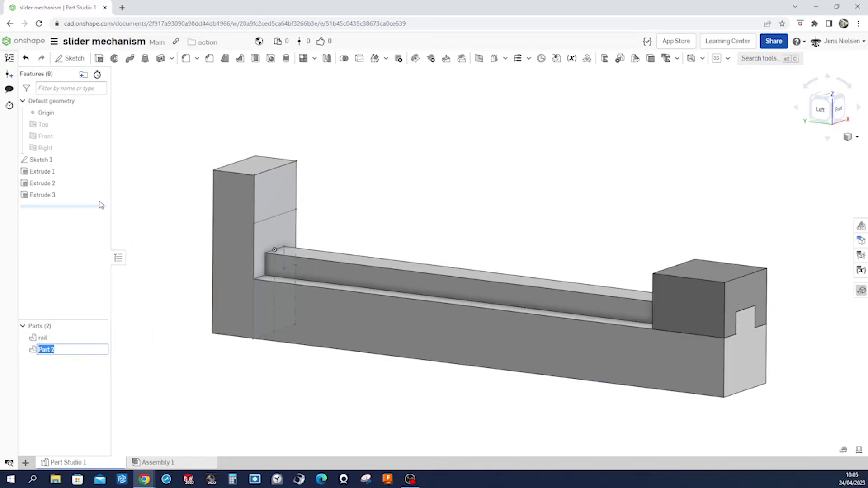
pyautogui.write('slider')
pyautogui.press('Return')
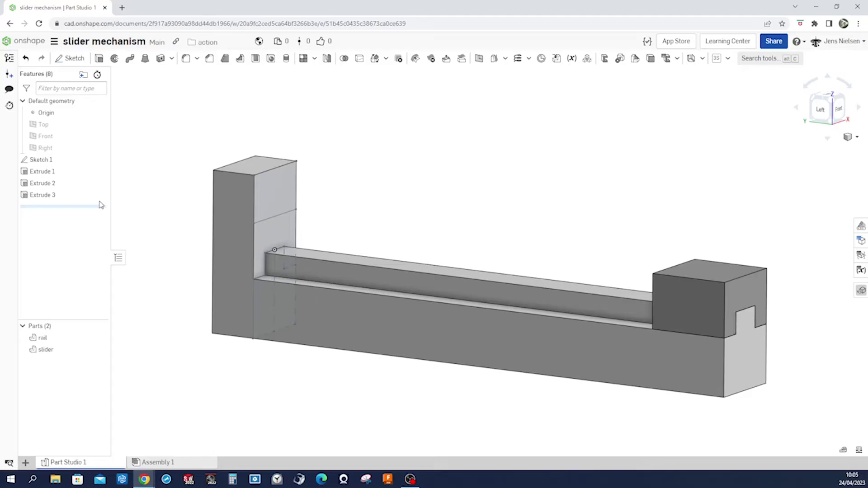
# Step: Give the slider a green 488C29 appearance
pyautogui.rightClick(69, 353)
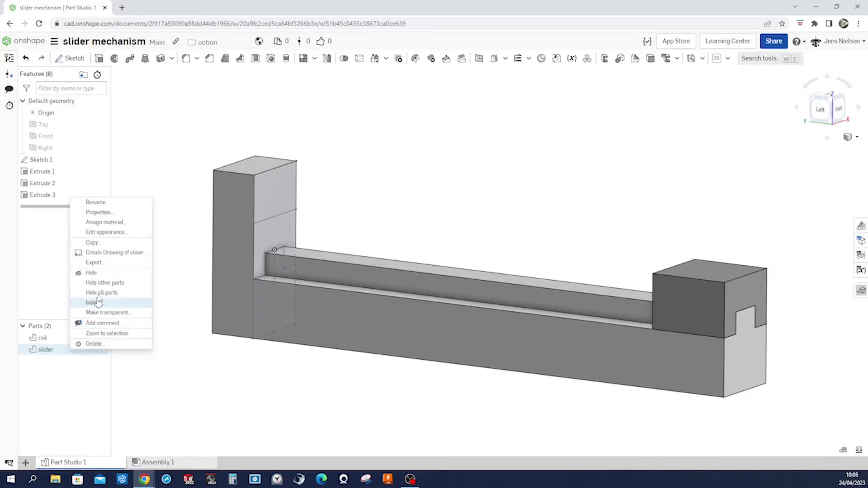
pyautogui.click(107, 232)
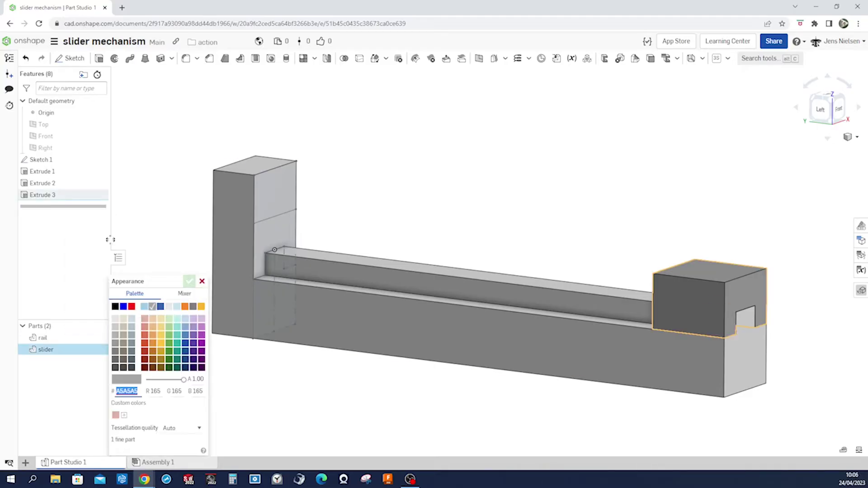
pyautogui.click(168, 351)
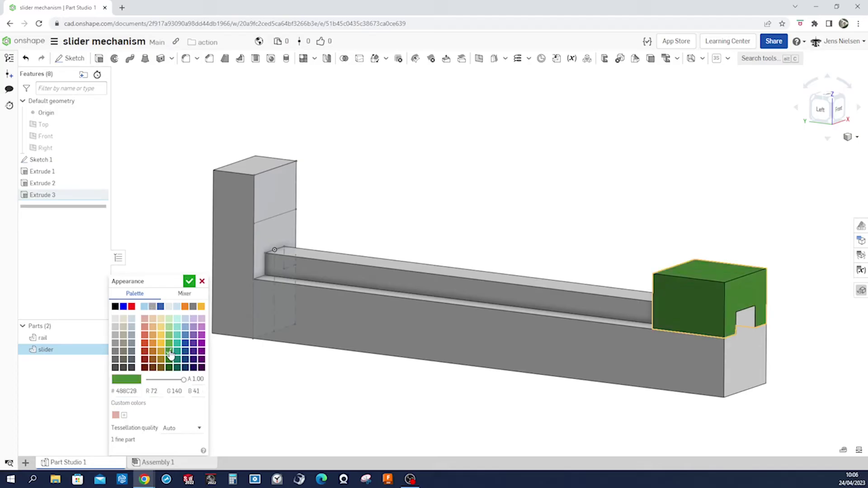
pyautogui.click(189, 281)
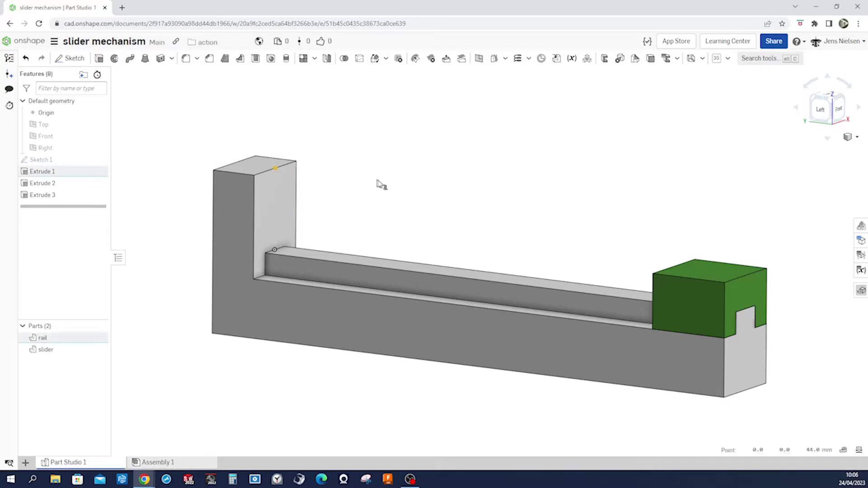
# Step: Start Sketch 2 on the rail's front face, viewed normal
pyautogui.click(243, 298)
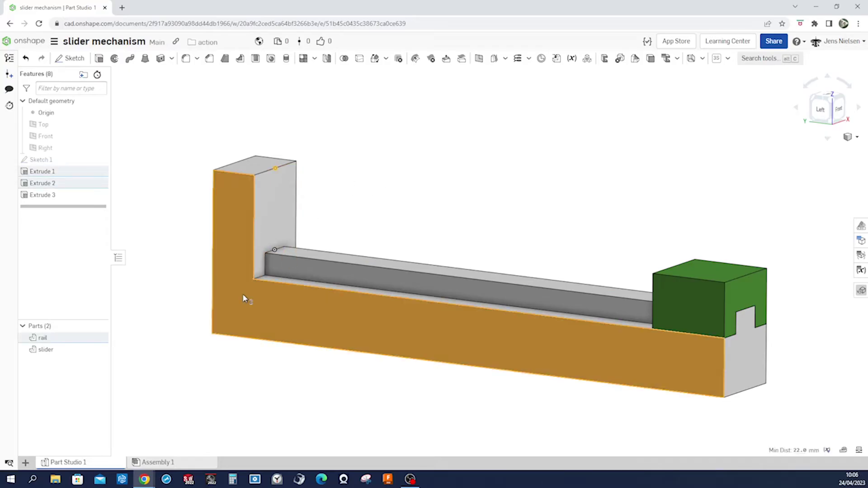
pyautogui.rightClick(243, 298)
pyautogui.click(254, 288)
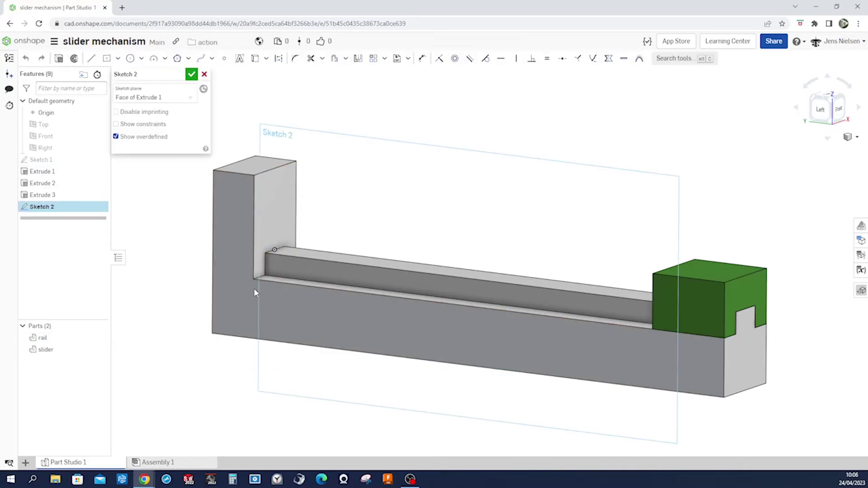
pyautogui.press('n')
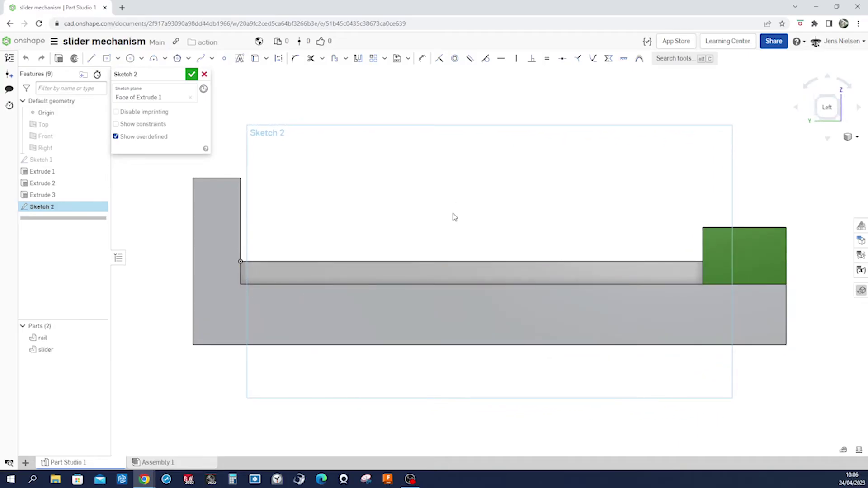
# Step: Draw a circle on the green slider and dimension its diameter to 14
pyautogui.press('s')
pyautogui.click(479, 223)
pyautogui.click(746, 256)
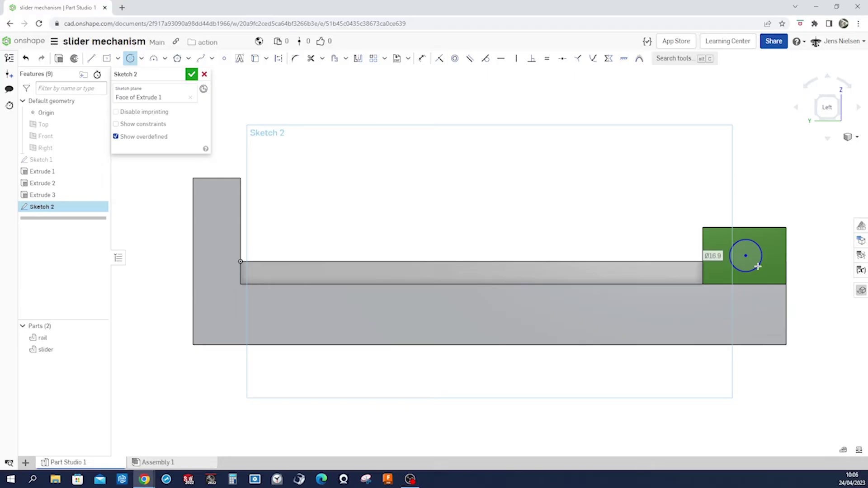
pyautogui.click(758, 267)
pyautogui.press('d')
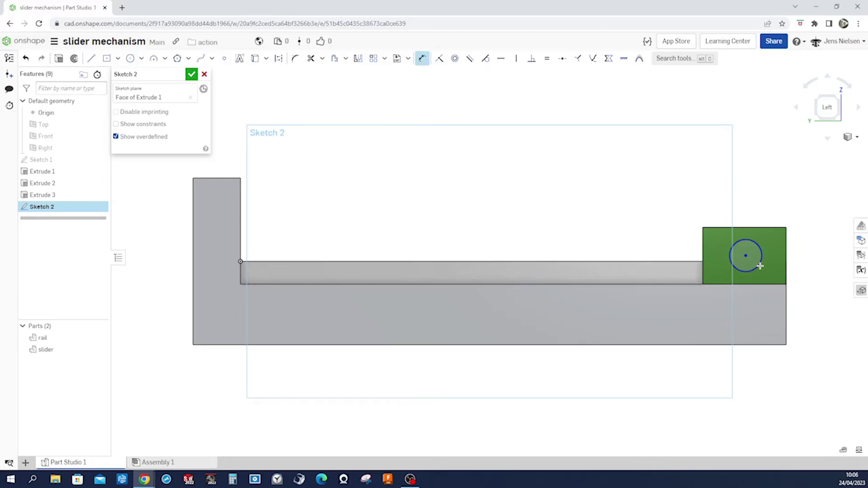
pyautogui.click(760, 266)
pyautogui.click(804, 271)
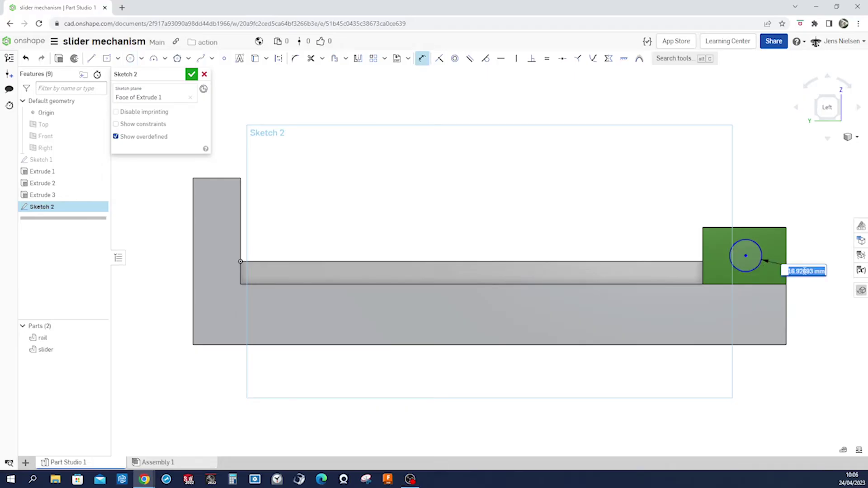
pyautogui.press('BackSpace')
pyautogui.write('14')
pyautogui.press('Return')
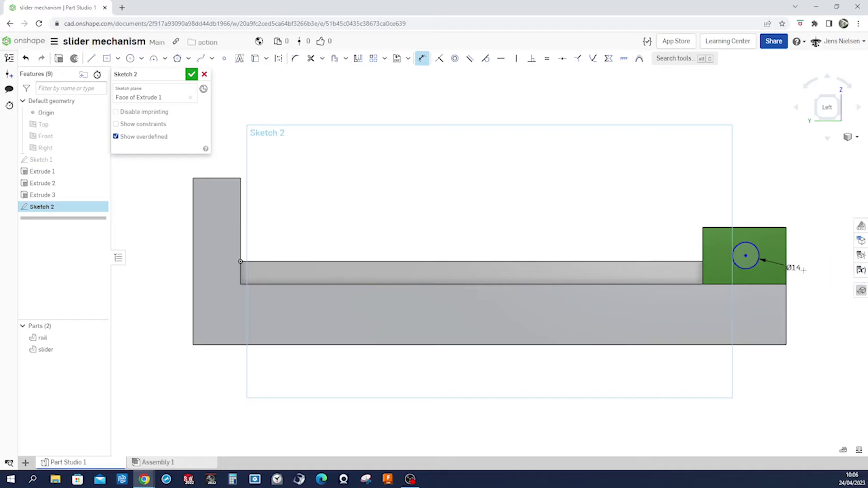
# Step: Offset the Ø14 circle by 2 mm to form a ring
pyautogui.press('o')
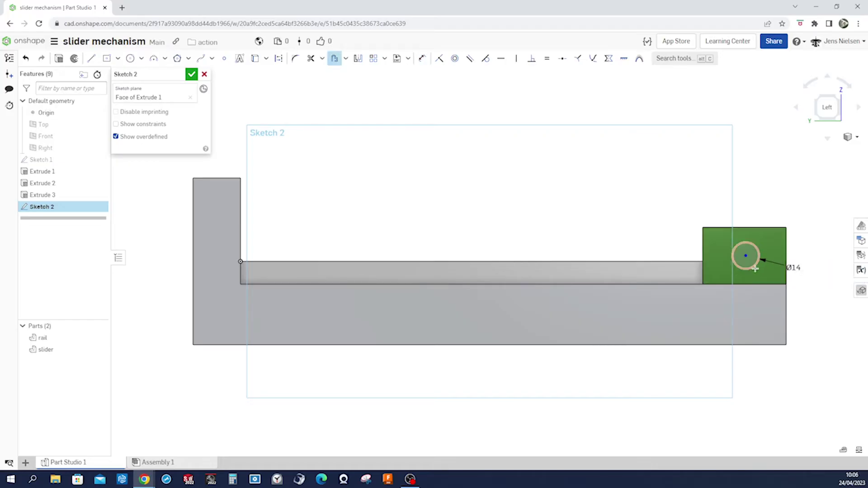
pyautogui.click(754, 271)
pyautogui.click(755, 271)
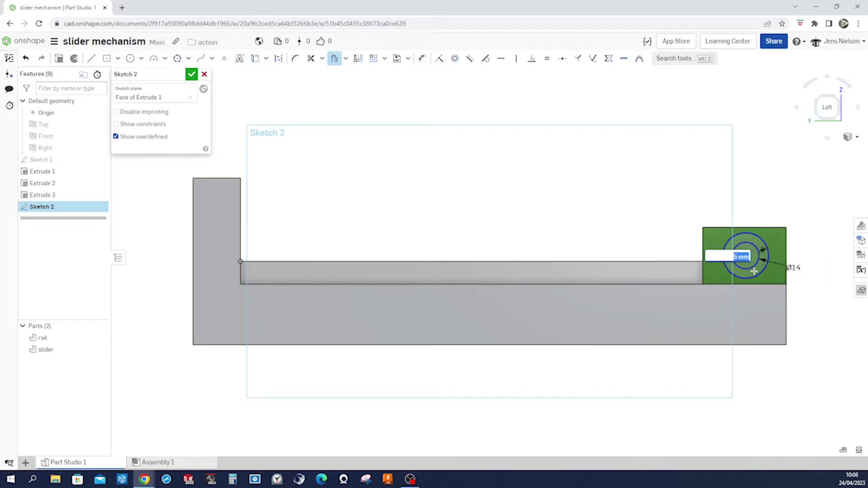
pyautogui.write('2')
pyautogui.press('Return')
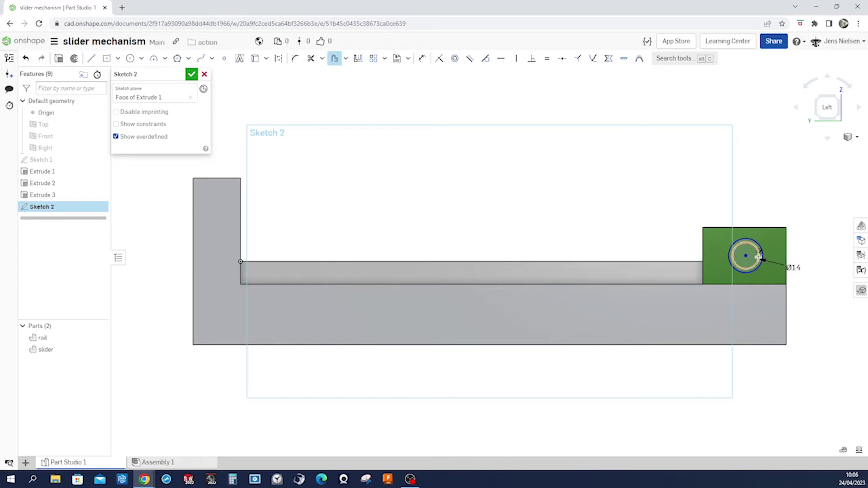
pyautogui.press('Escape')
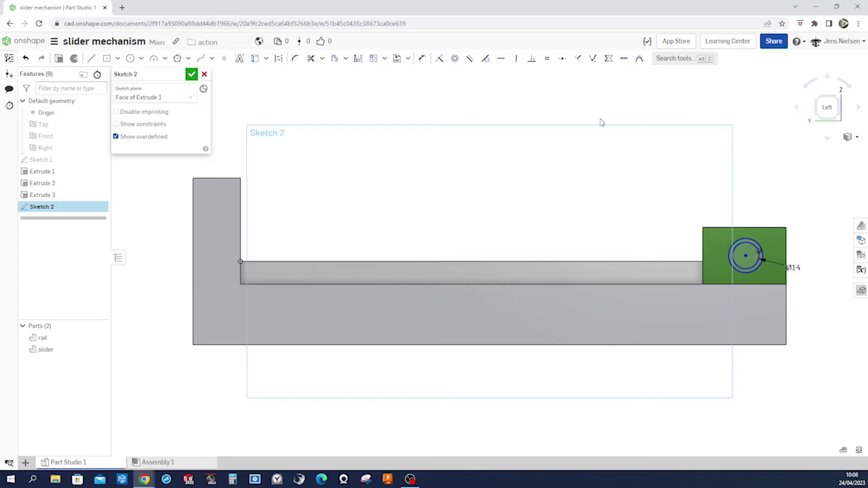
pyautogui.press('u')
# Step: Project the slider's edges and centre the circle on the top and left edge midpoints
pyautogui.click(744, 227)
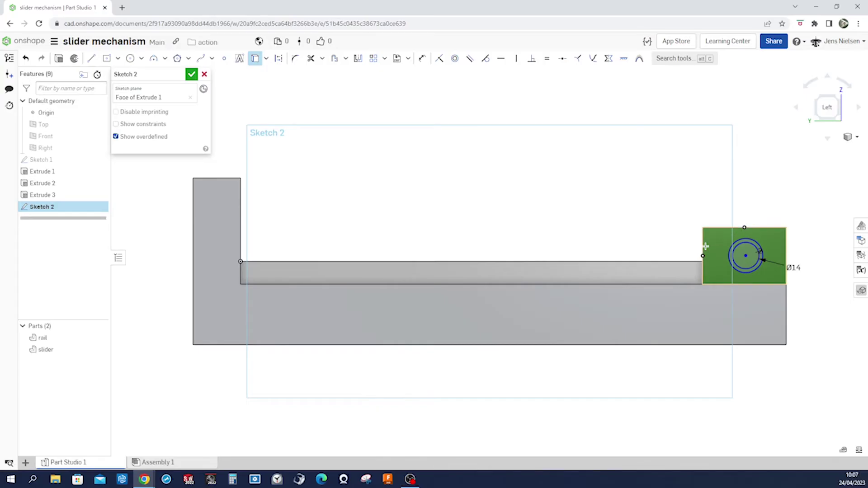
pyautogui.press('Escape')
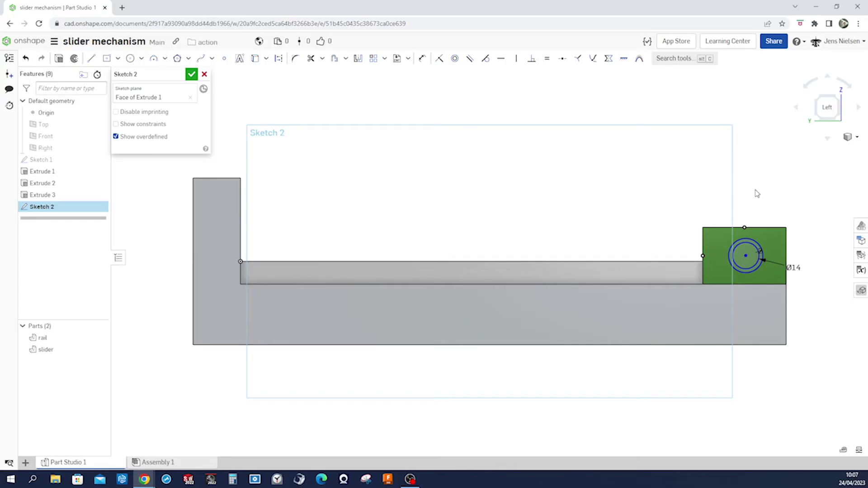
pyautogui.press('v')
pyautogui.click(745, 255)
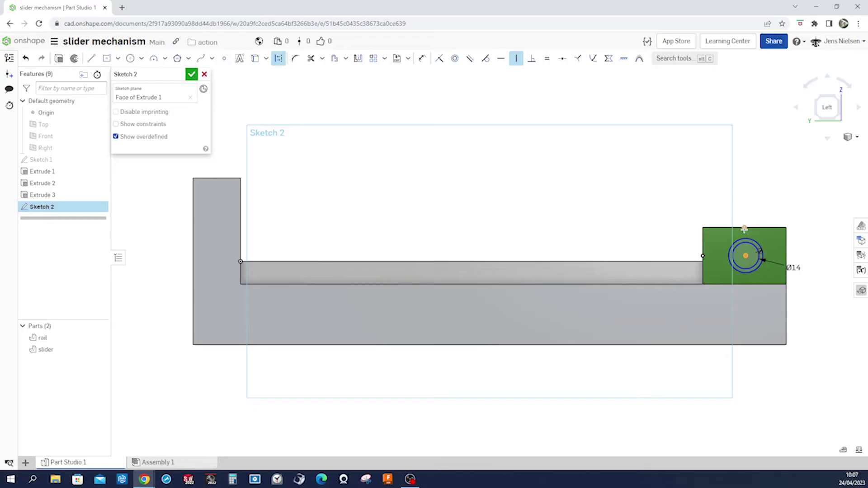
pyautogui.click(744, 228)
pyautogui.press('h')
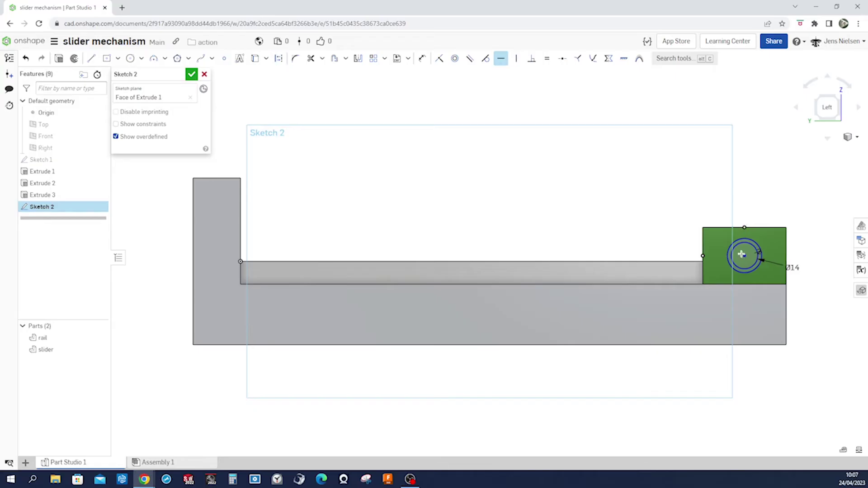
pyautogui.click(743, 255)
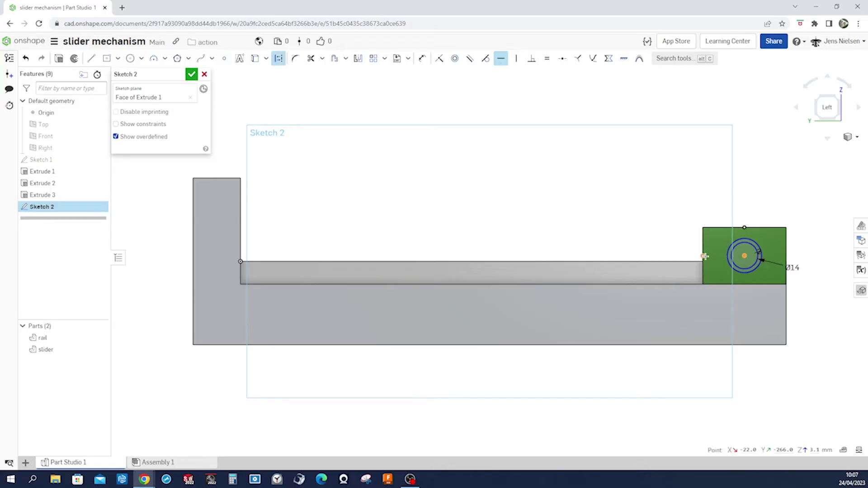
pyautogui.click(705, 257)
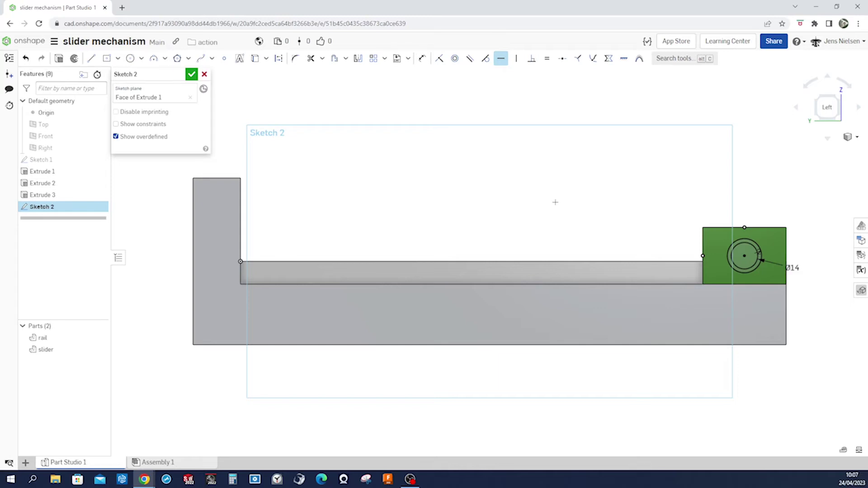
# Step: Draw a circle on the rail's left upright block
pyautogui.rightClick(516, 215)
pyautogui.click(545, 223)
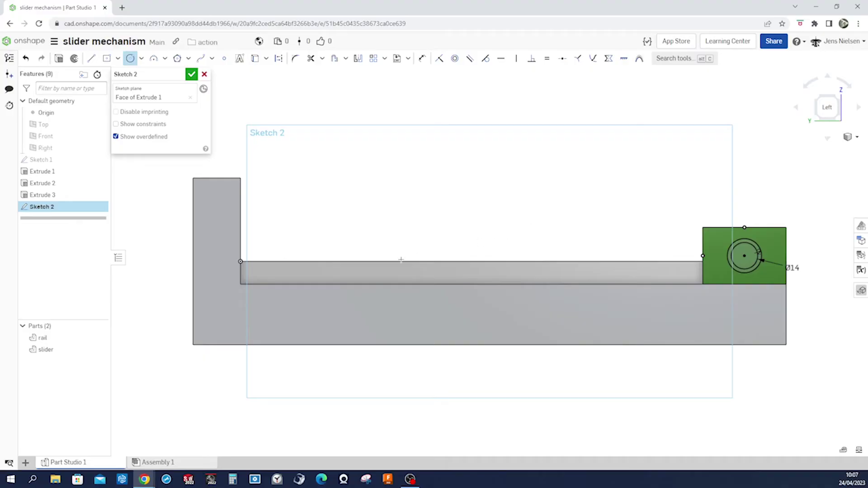
pyautogui.click(211, 257)
pyautogui.click(219, 267)
pyautogui.press('Escape')
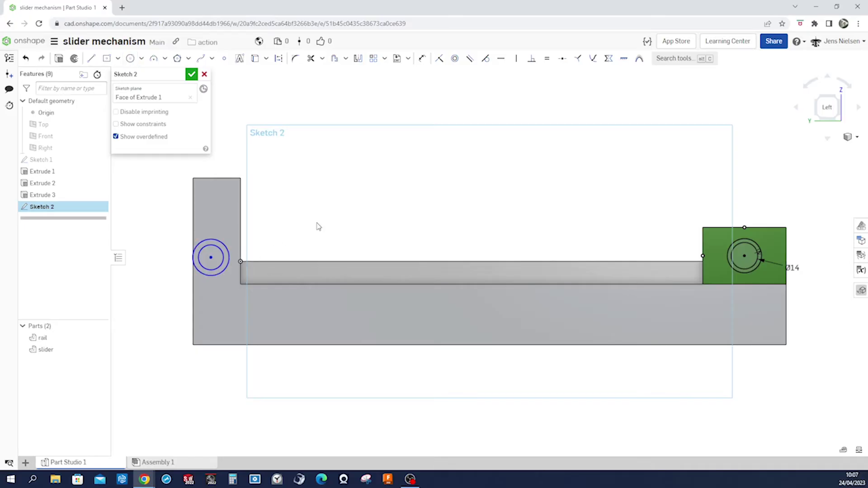
pyautogui.press('u')
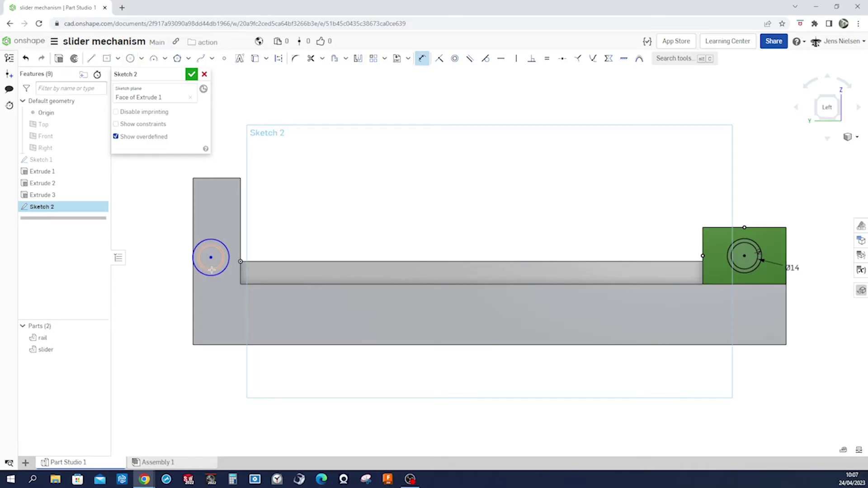
pyautogui.press('Escape')
# Step: Make the upright's circle and ring equal to the slider's, then accept Sketch 2
pyautogui.press('e')
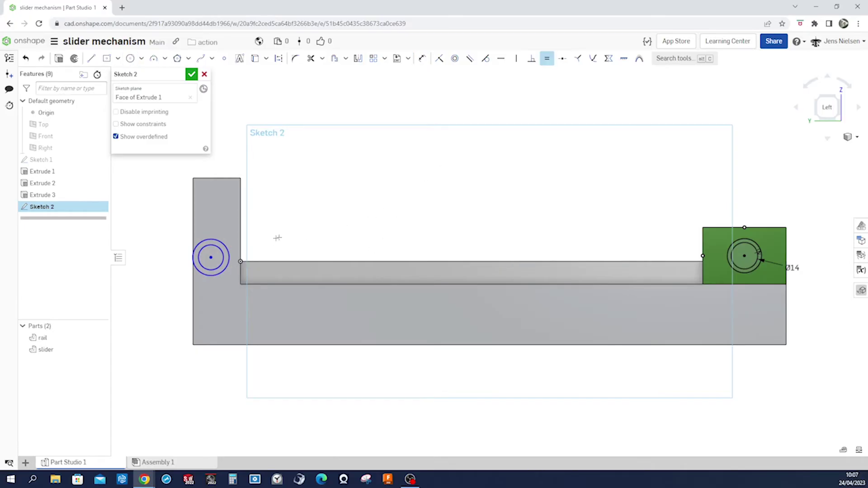
pyautogui.click(223, 252)
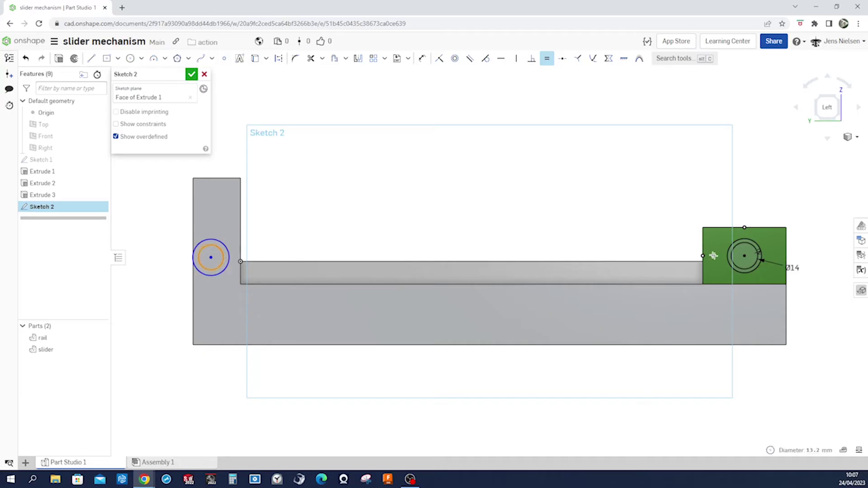
pyautogui.click(735, 263)
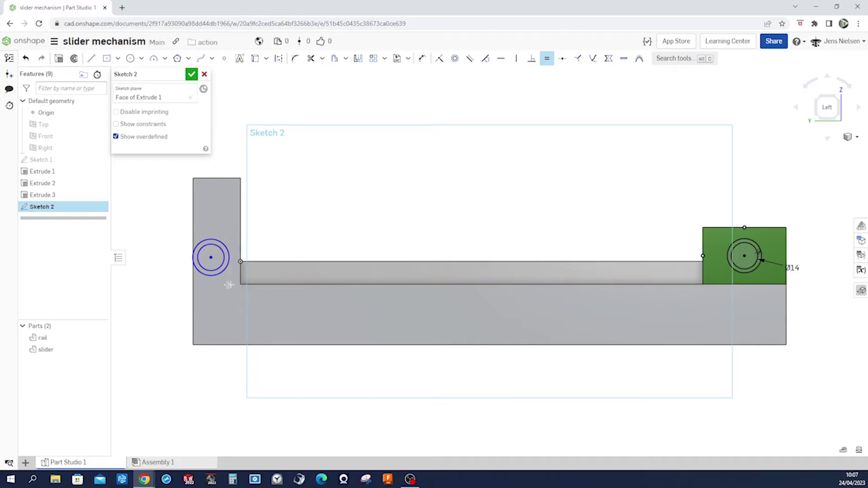
pyautogui.click(224, 270)
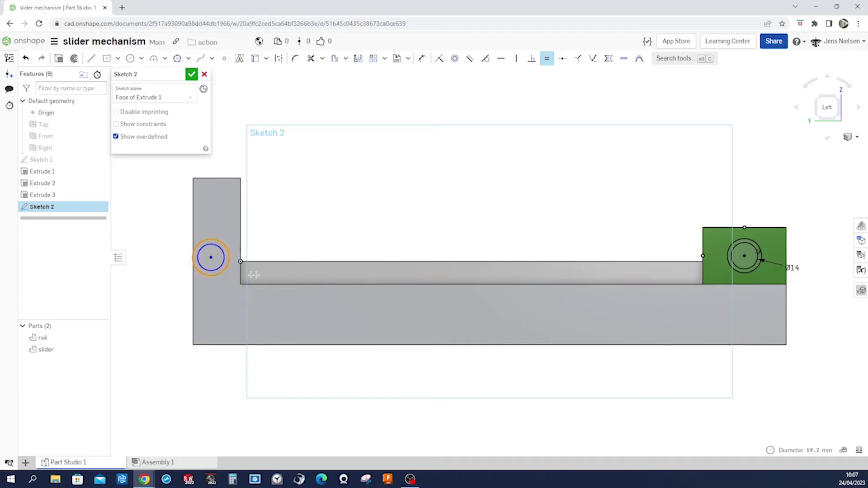
pyautogui.click(731, 268)
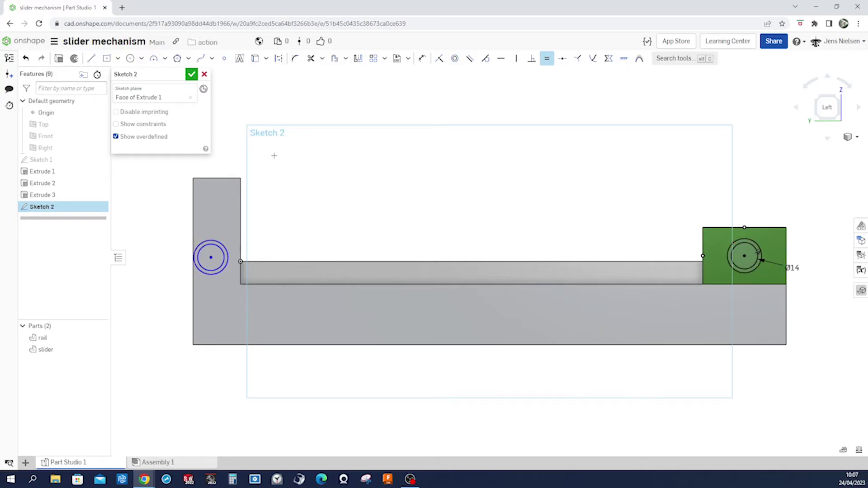
pyautogui.press('Escape')
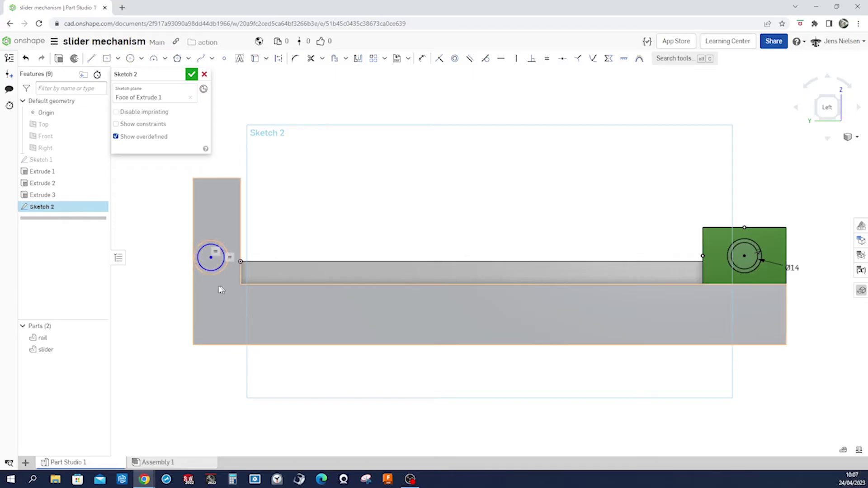
pyautogui.click(191, 76)
# Step: Edit Extrude 1 and raise its depth to 4 to thicken the rail's upright
pyautogui.rightClick(59, 174)
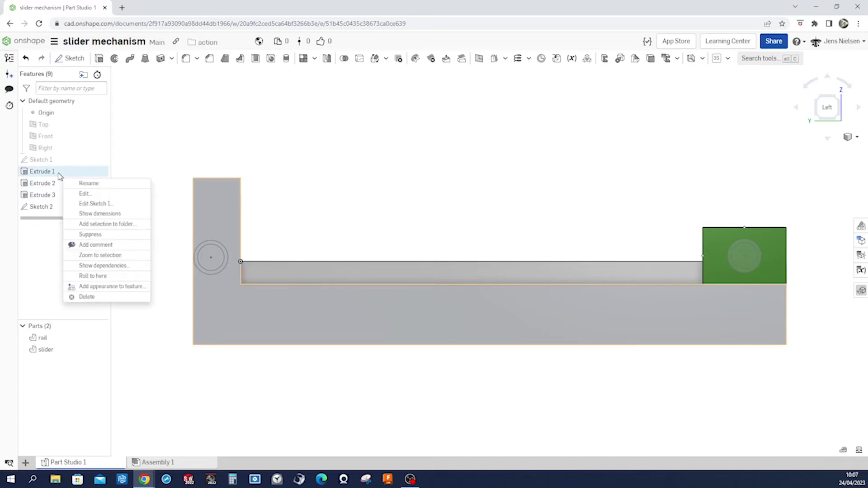
pyautogui.click(84, 194)
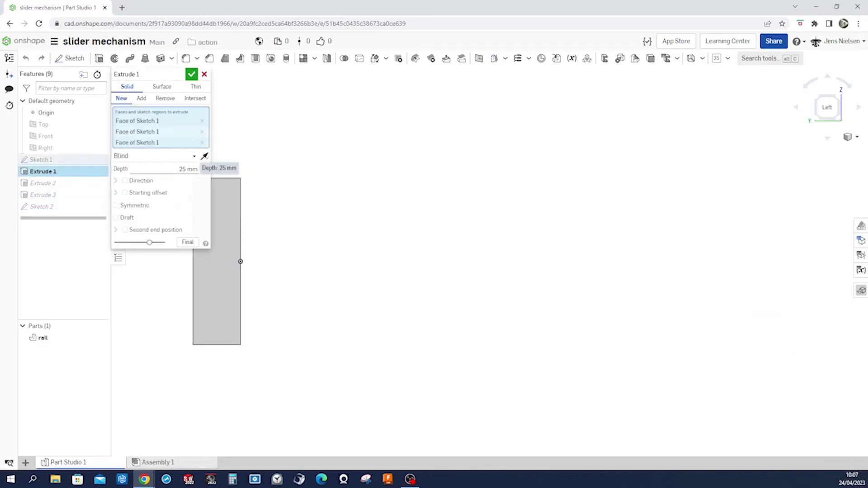
pyautogui.click(182, 169)
pyautogui.write('44')
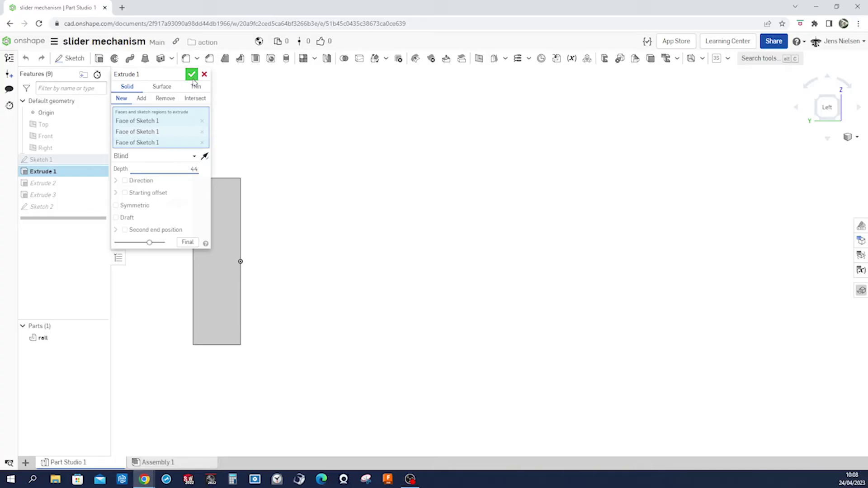
pyautogui.click(192, 76)
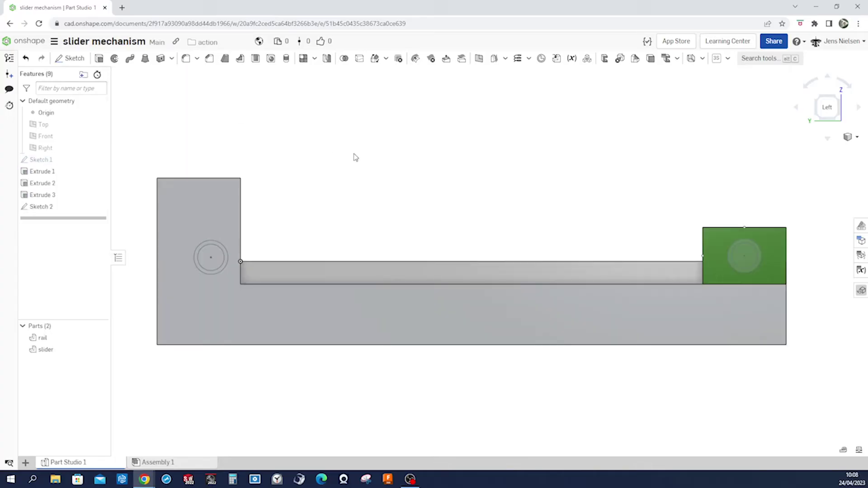
# Step: Reopen Sketch 2 and project the upright's top edge into it
pyautogui.rightClick(63, 209)
pyautogui.click(85, 228)
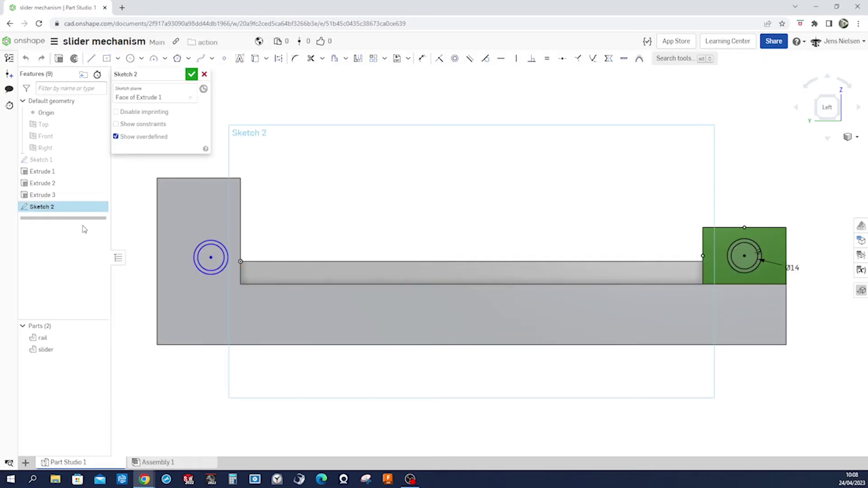
pyautogui.press('u')
pyautogui.click(198, 178)
# Step: Align the left circle vertically with the edge midpoint and horizontally with the slider's circle
pyautogui.press('v')
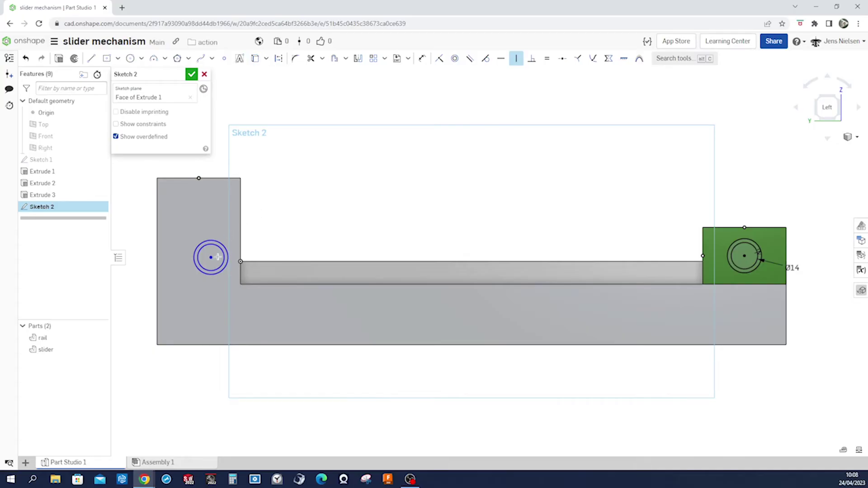
pyautogui.press('d')
pyautogui.click(199, 178)
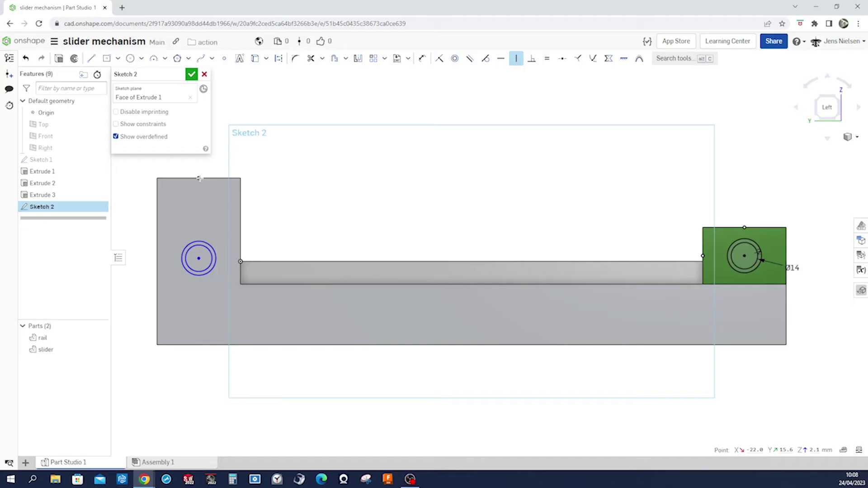
pyautogui.press('h')
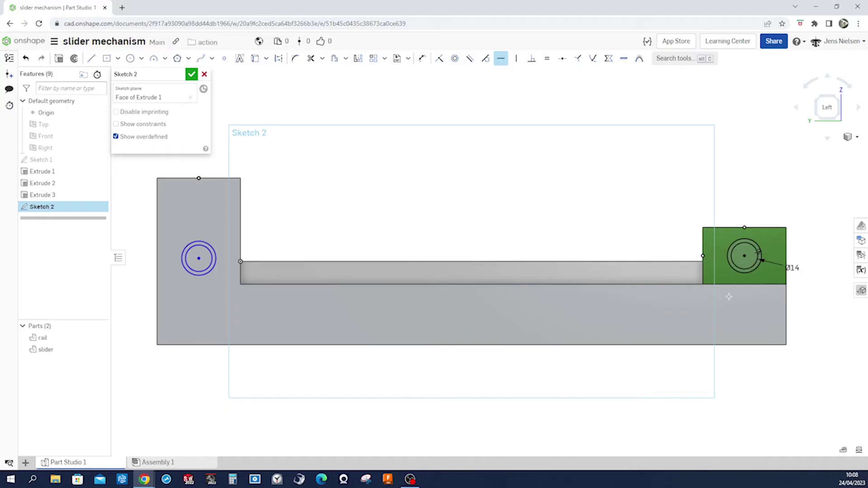
pyautogui.press('d')
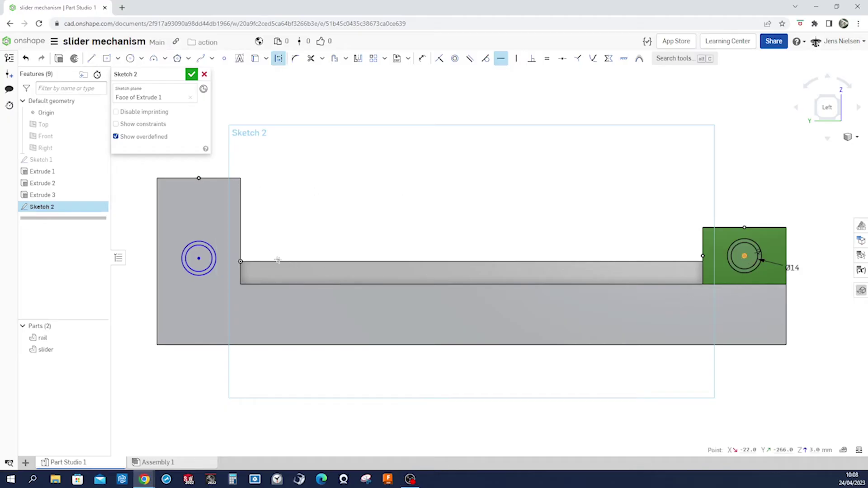
pyautogui.click(197, 258)
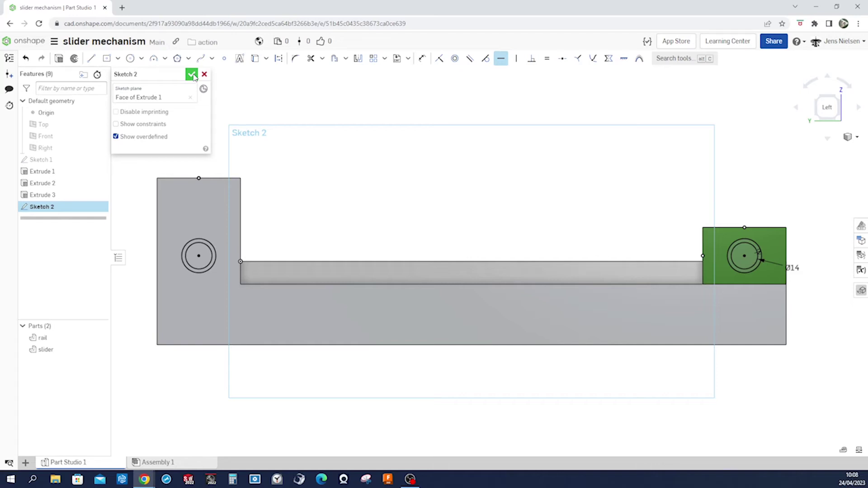
pyautogui.click(191, 74)
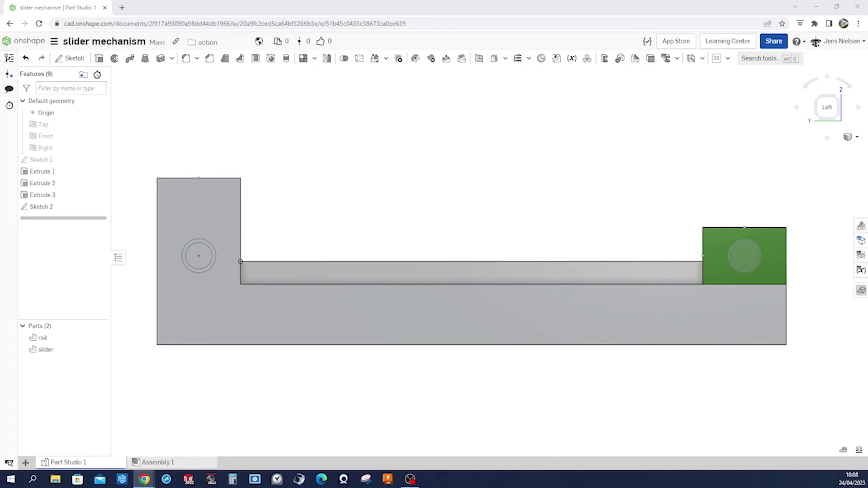
# Step: Extrude the rail's circle 8 mm into a pin on the upright
pyautogui.click(99, 58)
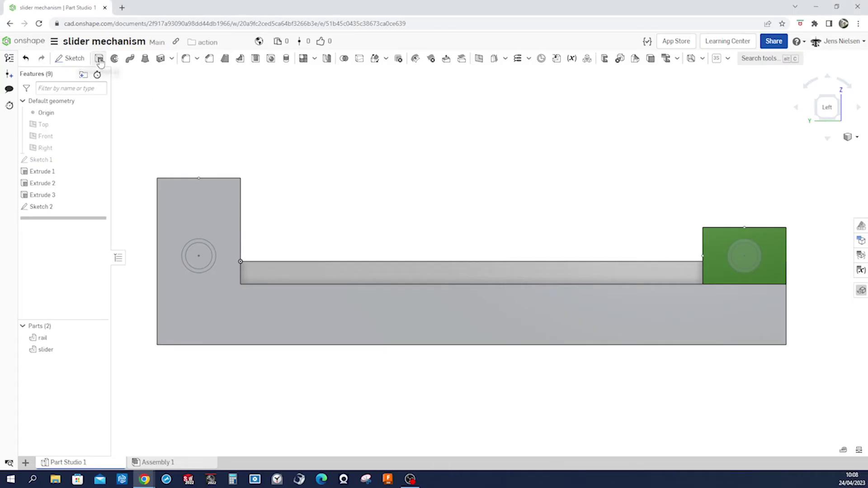
pyautogui.click(199, 253)
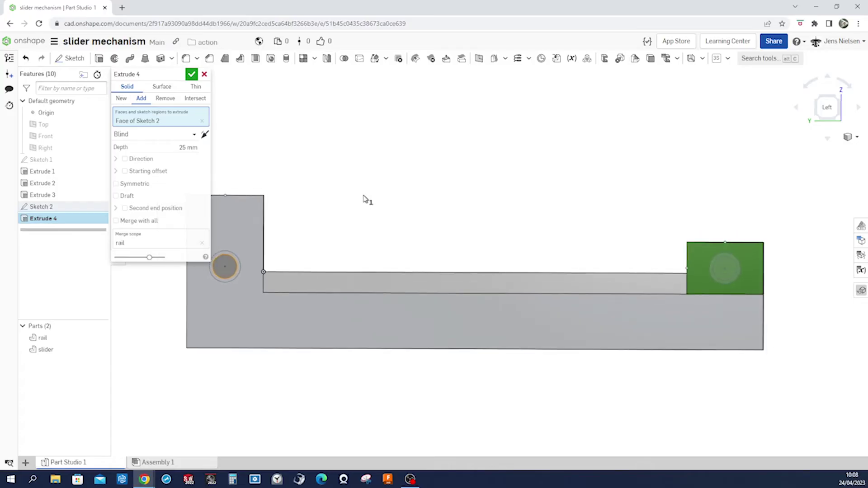
pyautogui.hotkey('shift', '7')
pyautogui.press('Left')
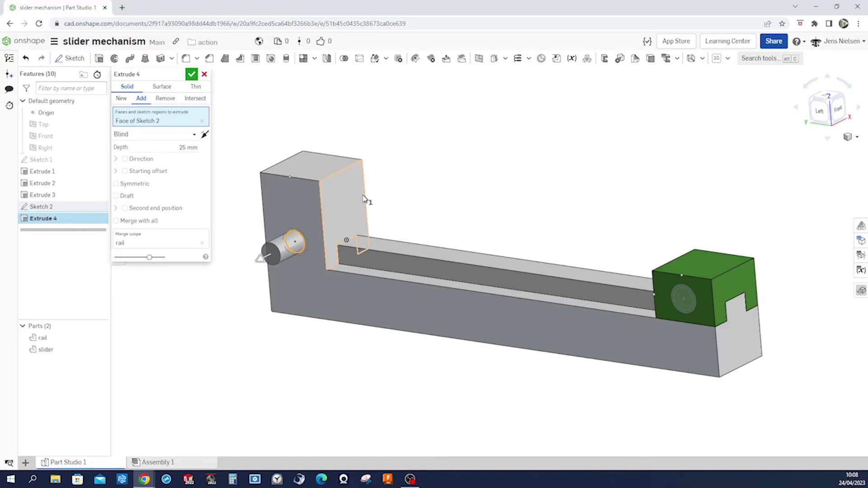
pyautogui.click(182, 148)
pyautogui.write('8')
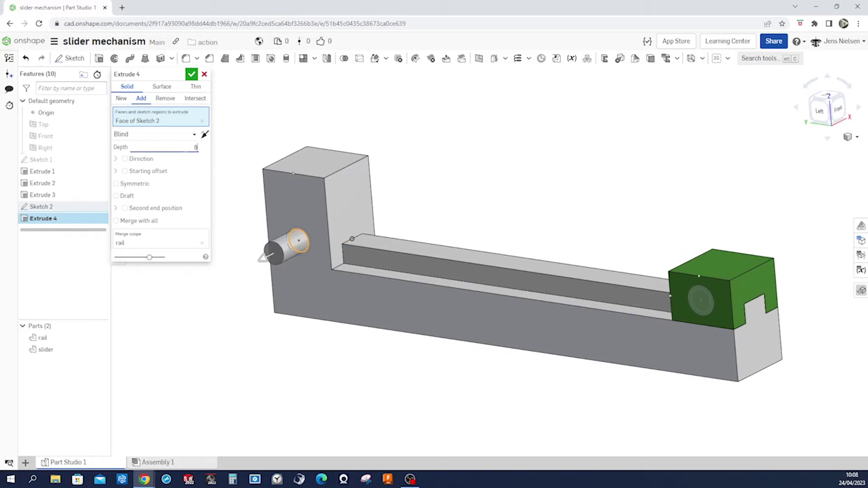
pyautogui.press('Tab')
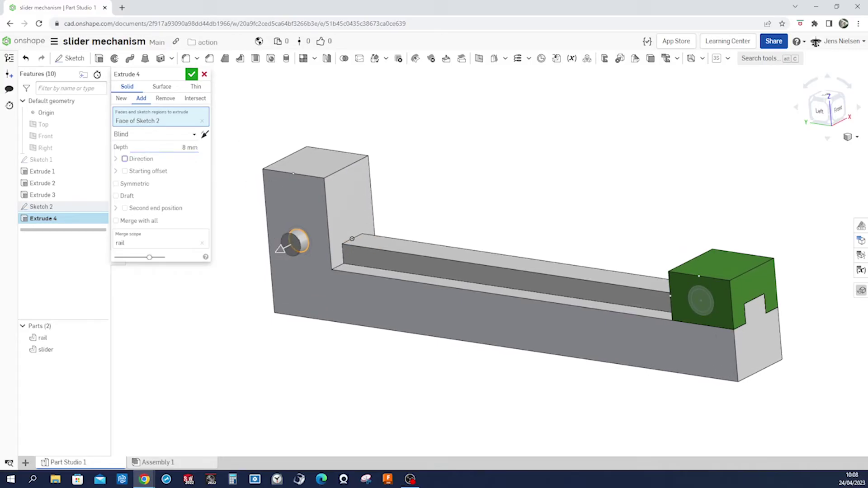
pyautogui.click(191, 75)
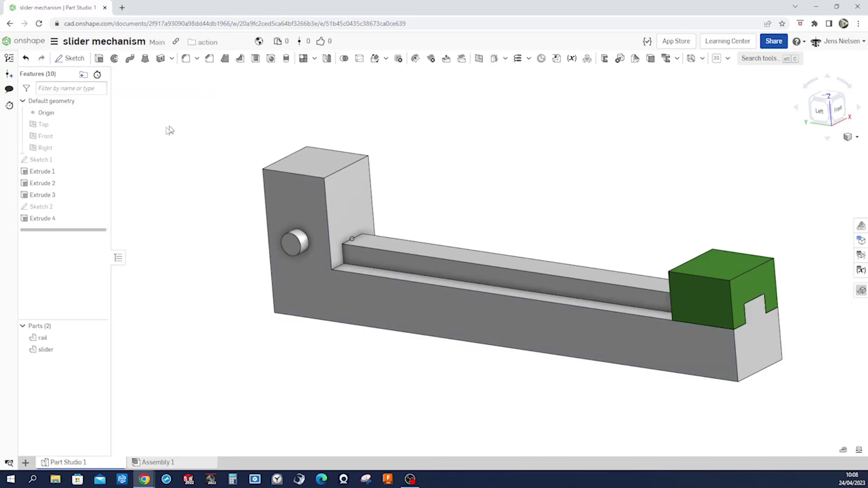
# Step: Show Sketch 2 and extrude the slider's circle 1 mm into a boss
pyautogui.click(99, 206)
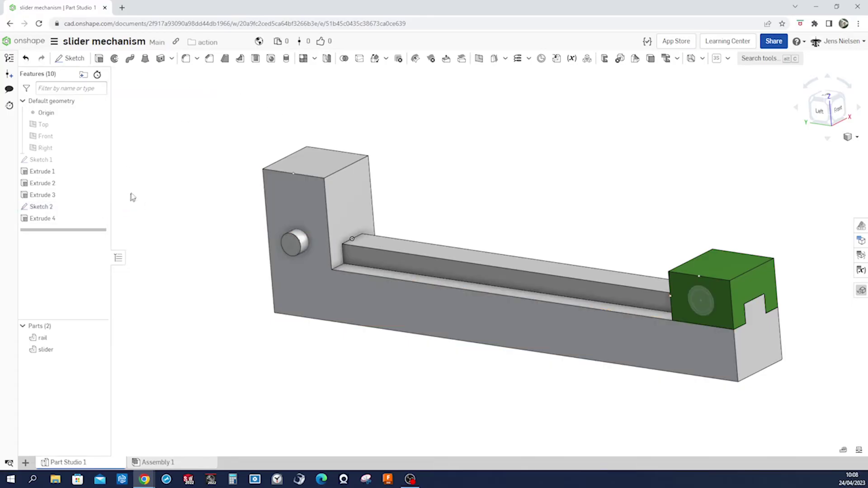
pyautogui.click(100, 61)
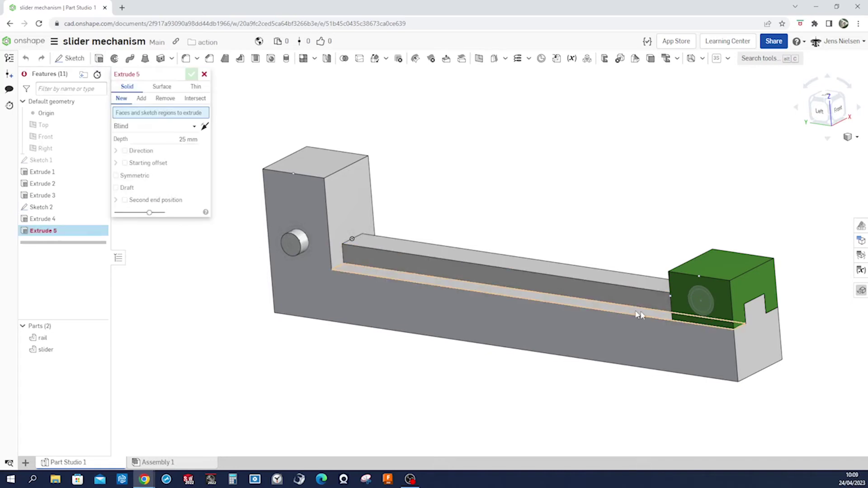
pyautogui.click(707, 308)
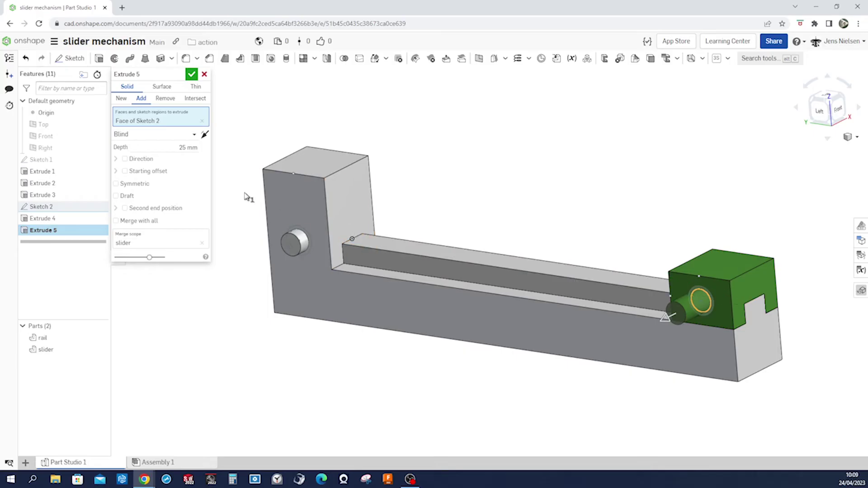
pyautogui.click(188, 148)
pyautogui.write('12')
pyautogui.click(191, 77)
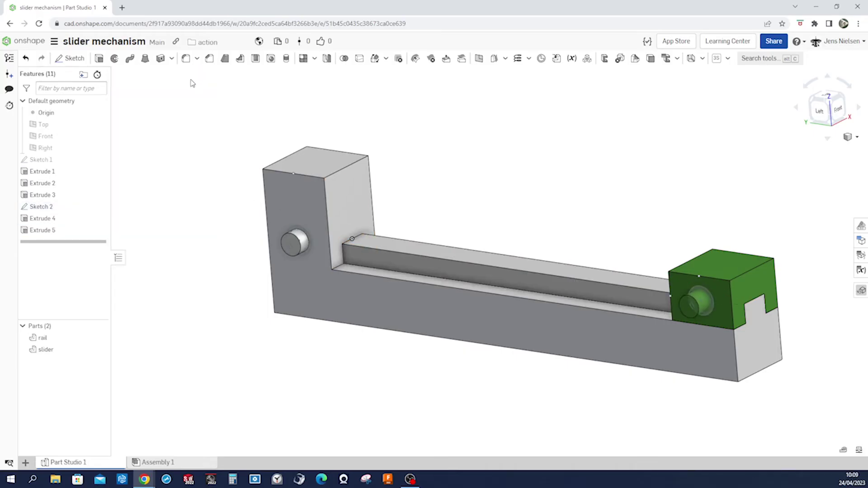
# Step: Add a 4 mm extrusion on the circle at the rail pin (Extrude 6)
pyautogui.click(99, 59)
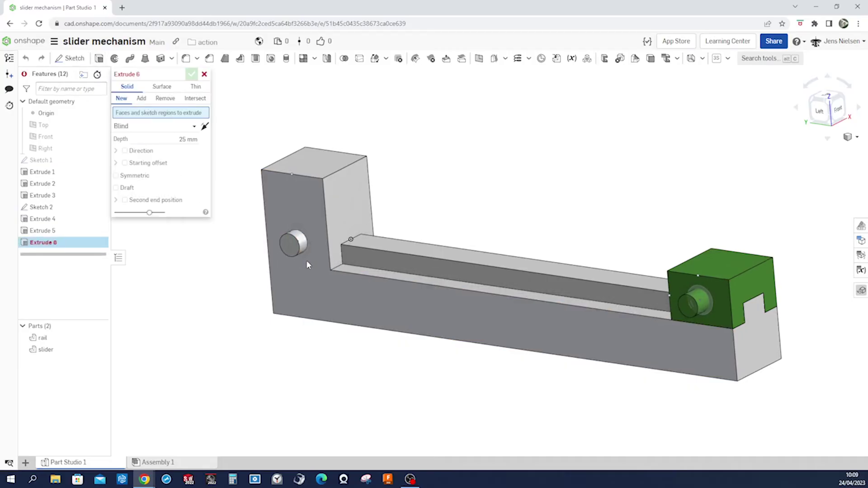
pyautogui.scroll(5, 307, 261)
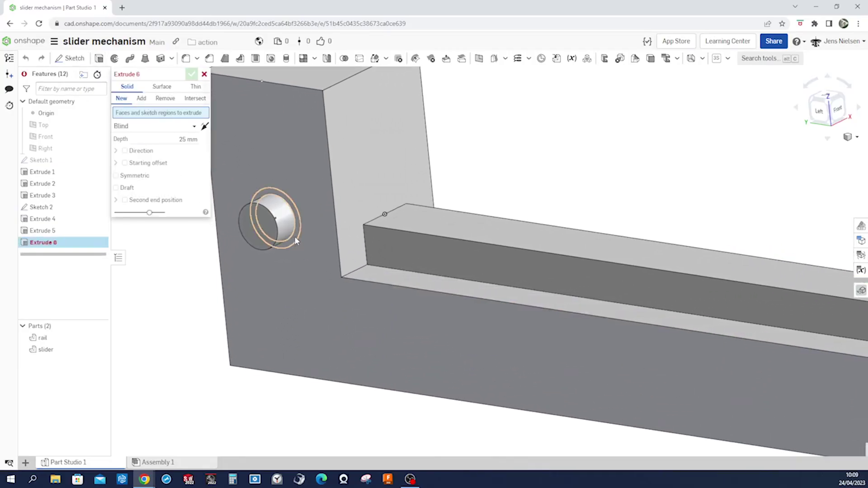
pyautogui.click(296, 240)
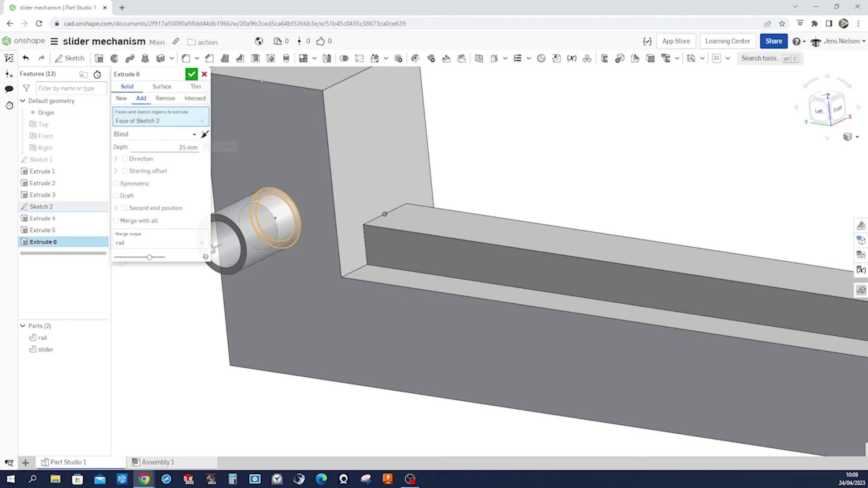
pyautogui.click(188, 147)
pyautogui.write('4')
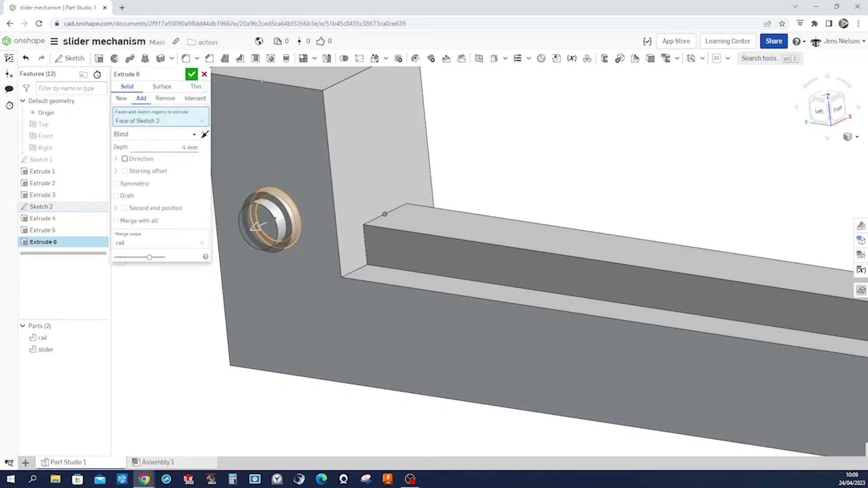
pyautogui.click(191, 73)
# Step: Add a 4 mm extrusion on the slider's circle (Extrude 7)
pyautogui.press('f')
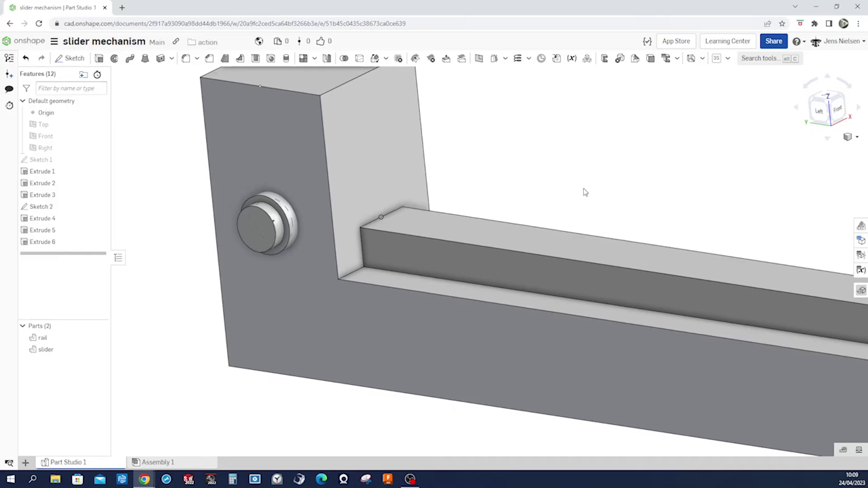
pyautogui.scroll(3, 582, 192)
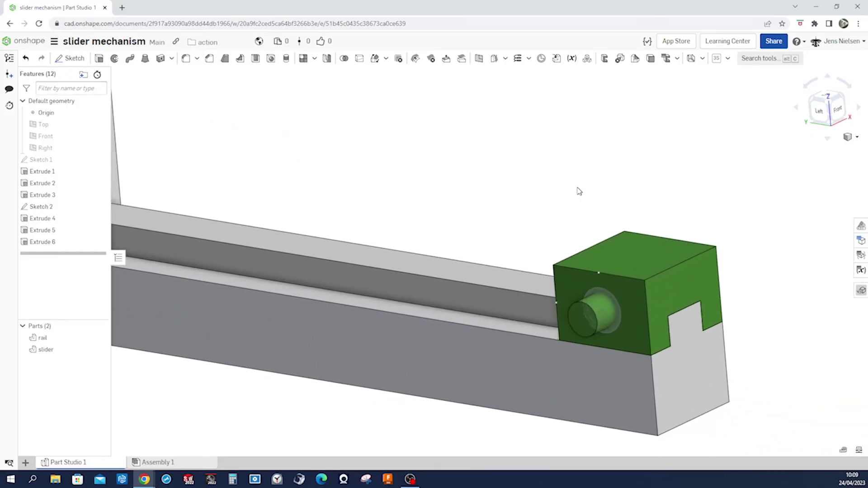
pyautogui.click(99, 59)
pyautogui.scroll(3, 596, 331)
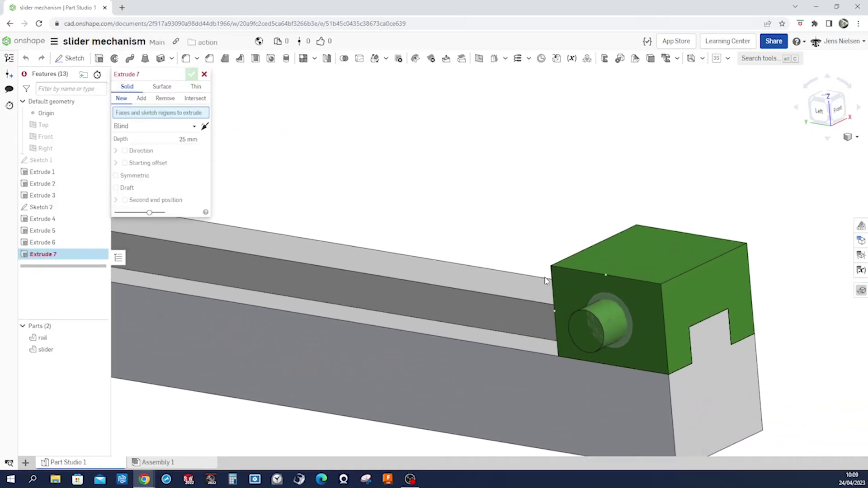
pyautogui.click(624, 356)
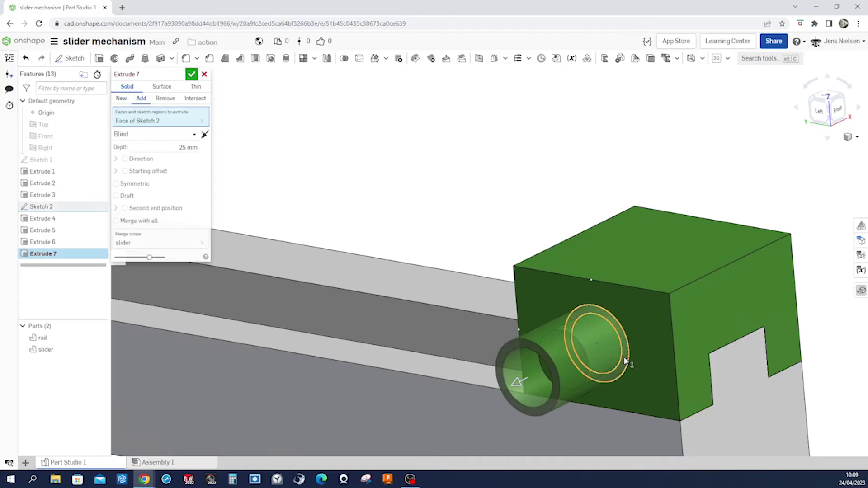
pyautogui.click(186, 148)
pyautogui.write('4')
pyautogui.press('Return')
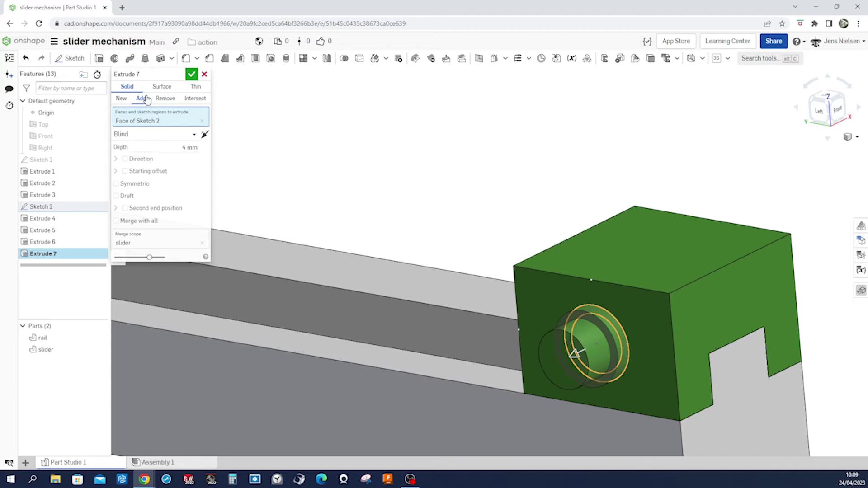
pyautogui.click(192, 75)
pyautogui.scroll(-5, 415, 162)
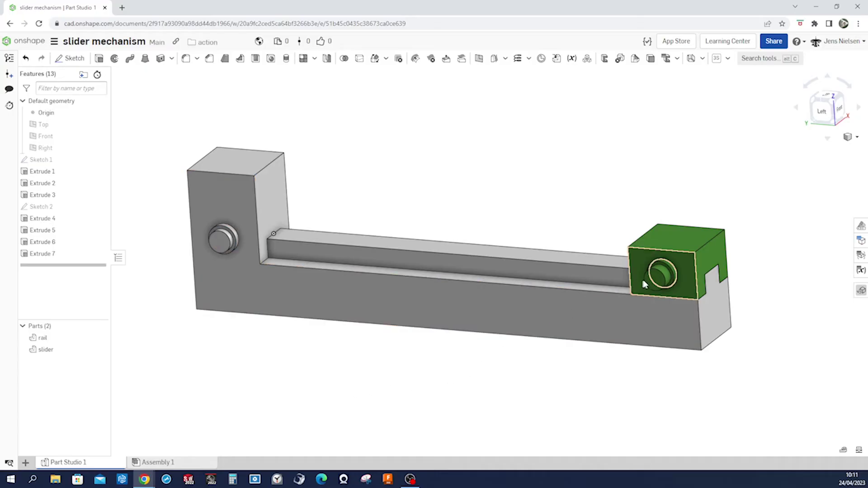
pyautogui.click(653, 281)
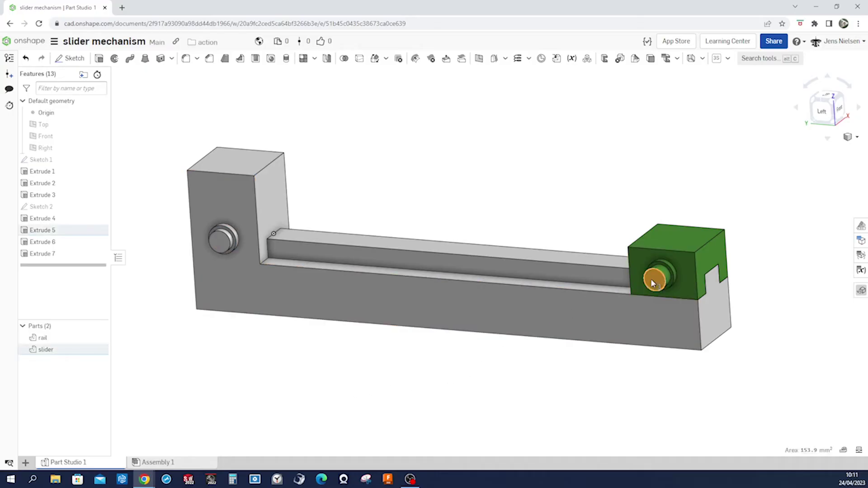
# Step: Start a sketch on the slider face and project the slider and rail holes
pyautogui.press('s')
pyautogui.click(659, 274)
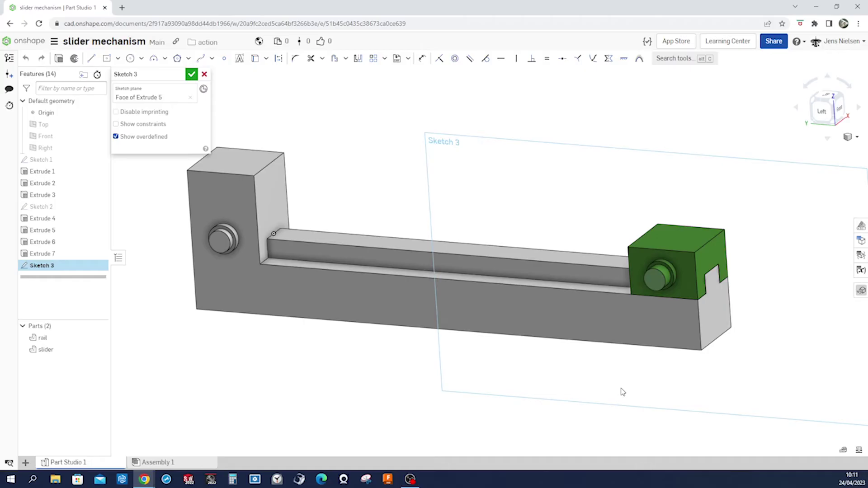
pyautogui.press('n')
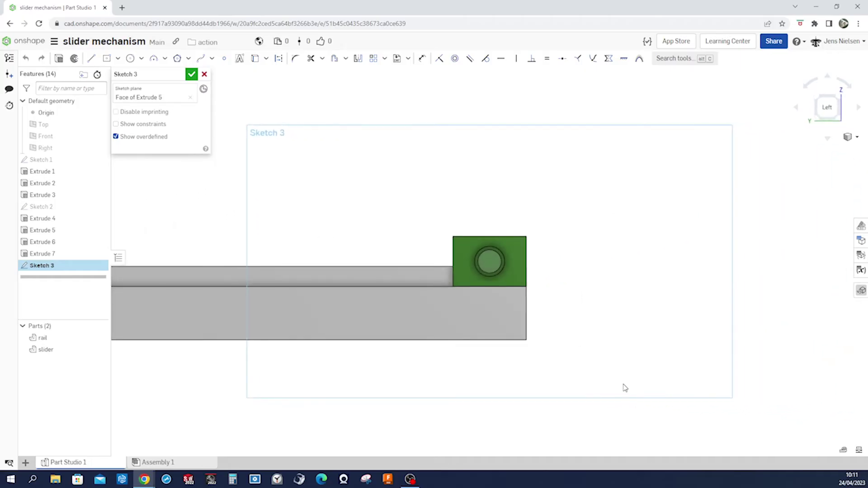
pyautogui.press('f')
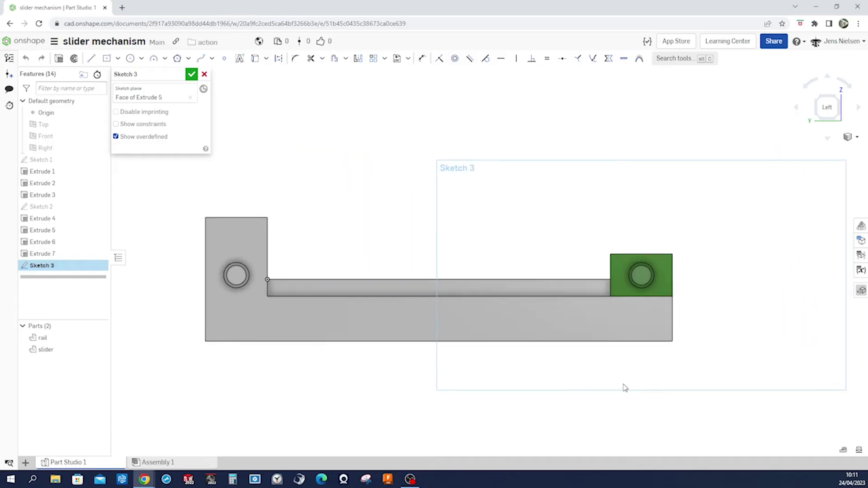
pyautogui.press('u')
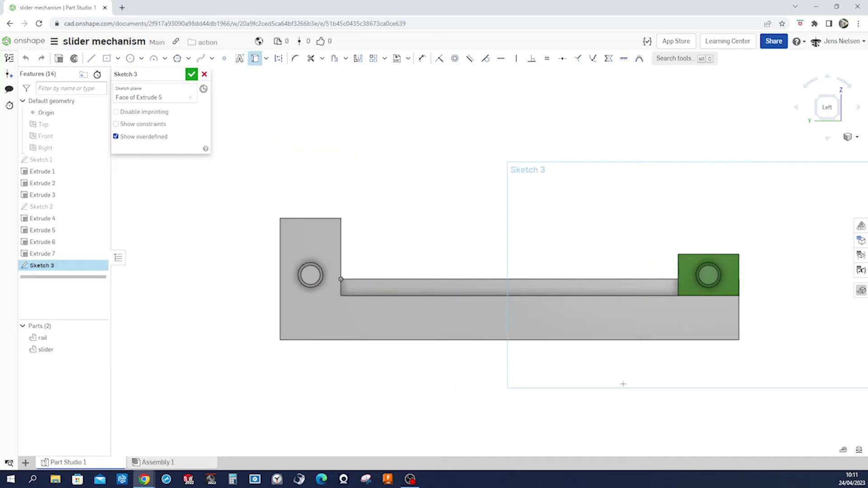
pyautogui.click(700, 280)
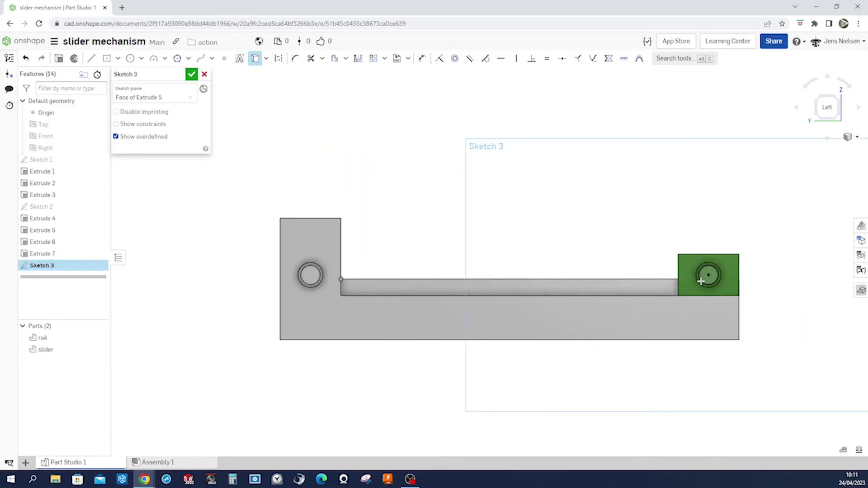
pyautogui.click(317, 279)
# Step: Draw two construction lines from both hole centres meeting at a point mid-rail
pyautogui.press('l')
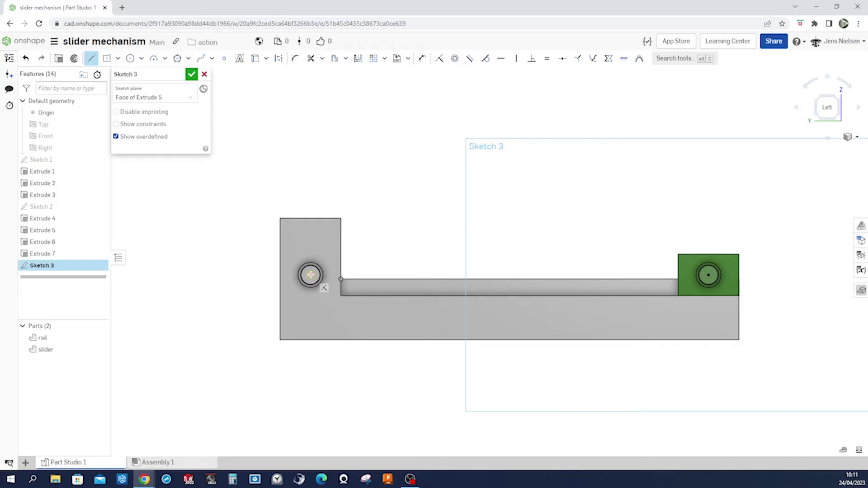
pyautogui.click(310, 275)
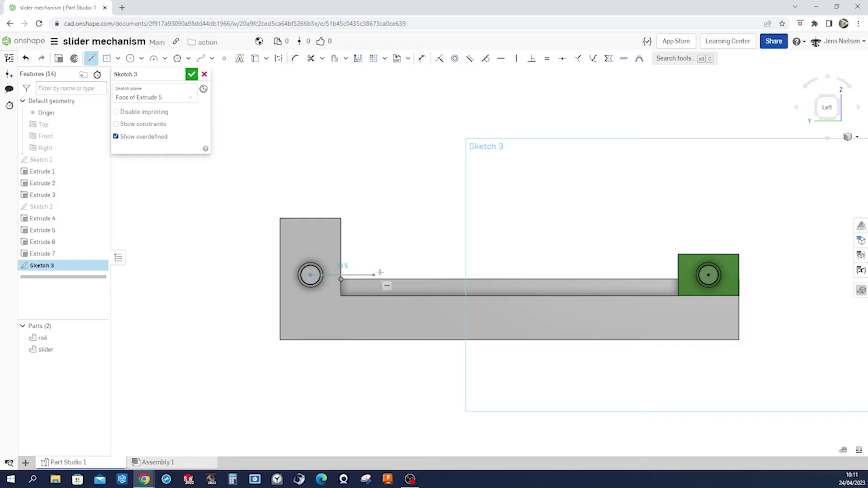
pyautogui.click(438, 274)
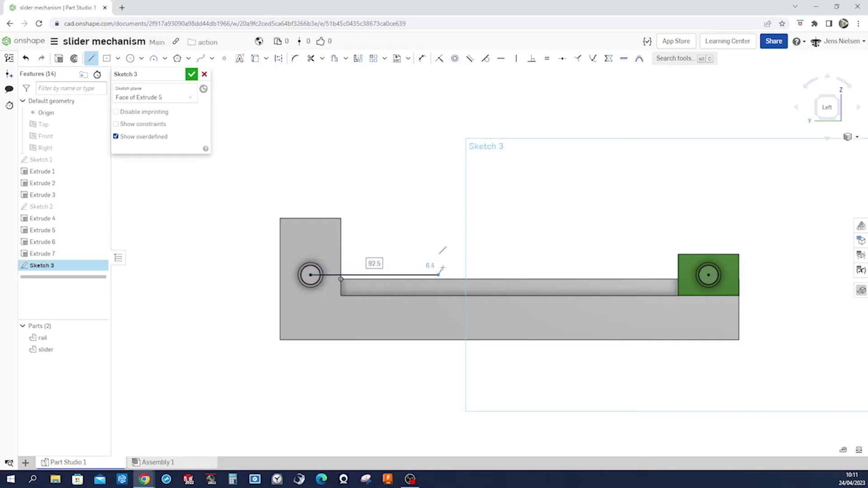
pyautogui.press('t')
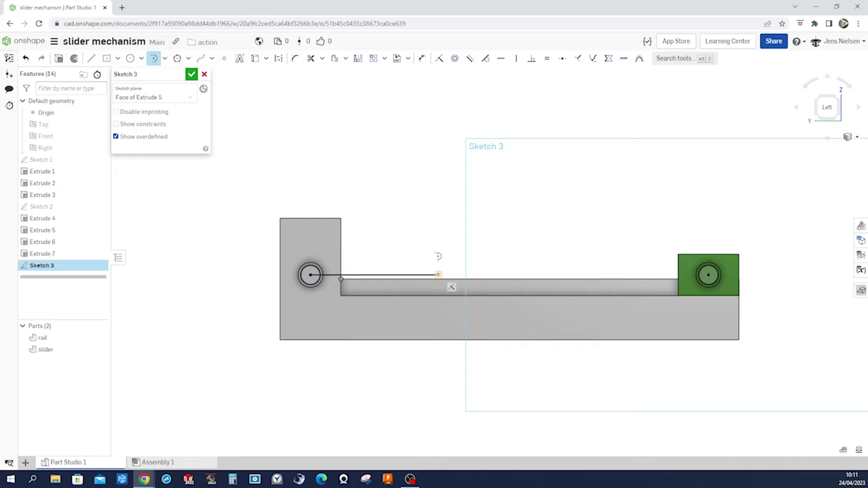
pyautogui.click(438, 274)
pyautogui.press('l')
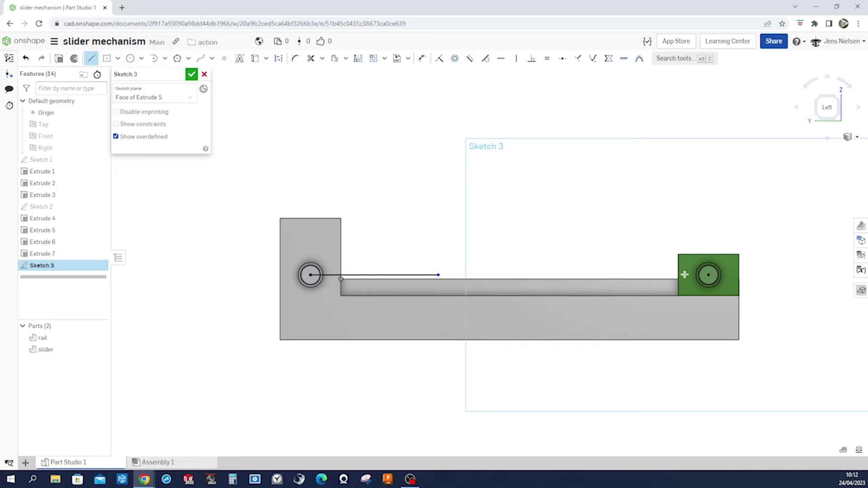
pyautogui.click(708, 275)
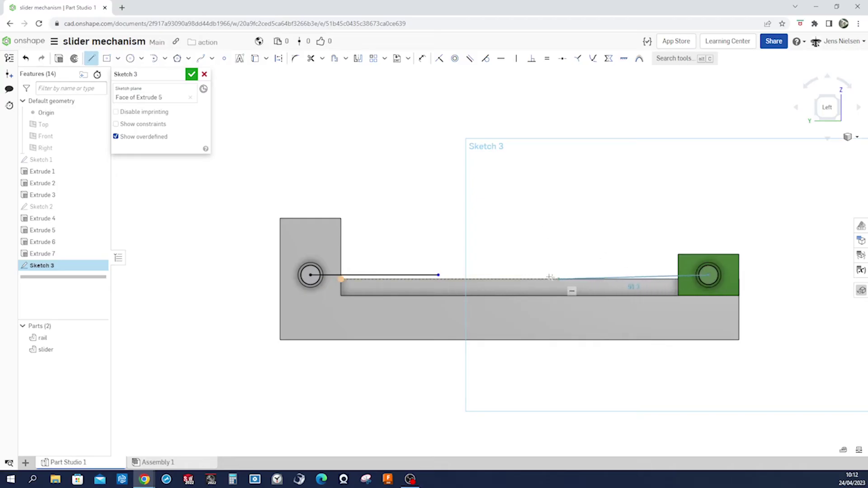
pyautogui.click(438, 275)
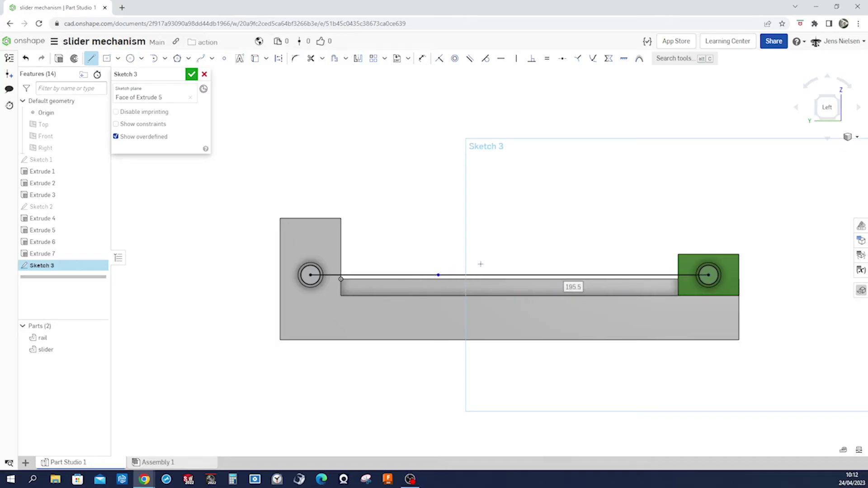
pyautogui.press('Escape')
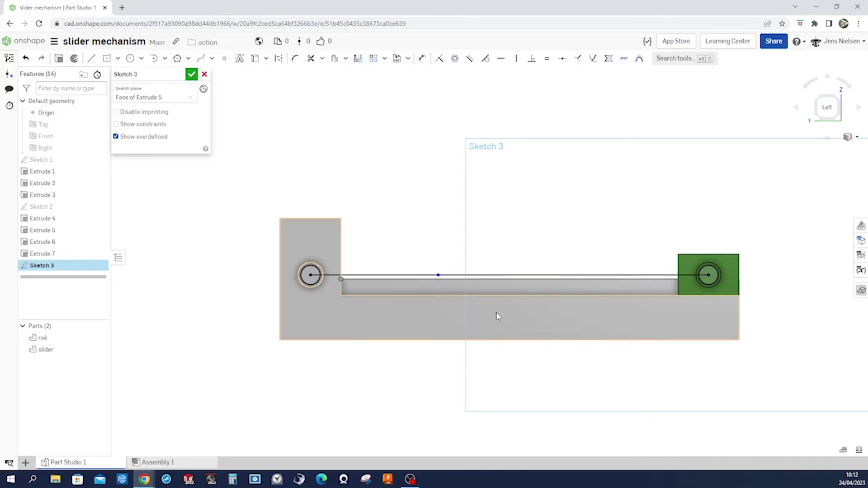
pyautogui.moveTo(499, 314); pyautogui.dragTo(408, 258)
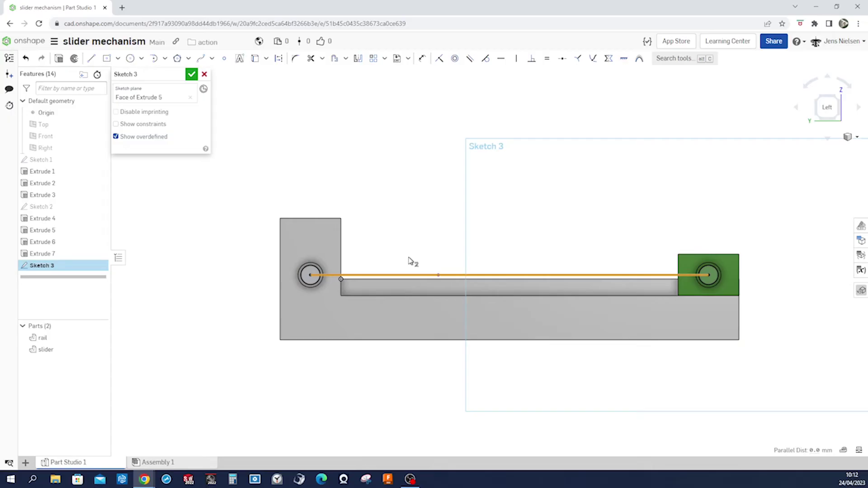
pyautogui.press('q')
pyautogui.click(430, 252)
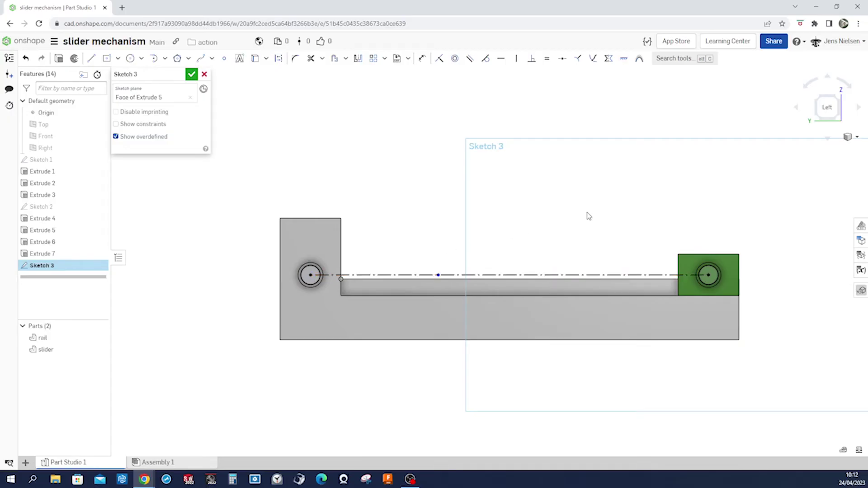
# Step: Dimension the joint point 200 from the slider hole's centre
pyautogui.press('u')
pyautogui.click(438, 275)
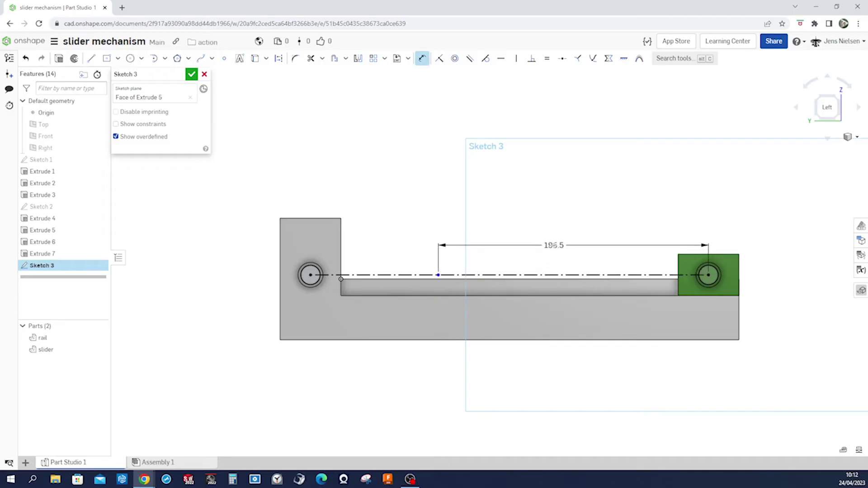
pyautogui.click(555, 246)
pyautogui.write('200')
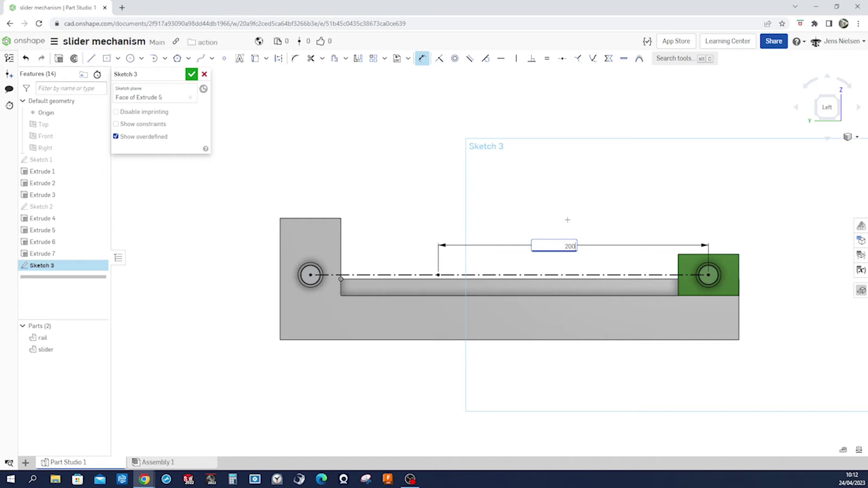
pyautogui.press('Return')
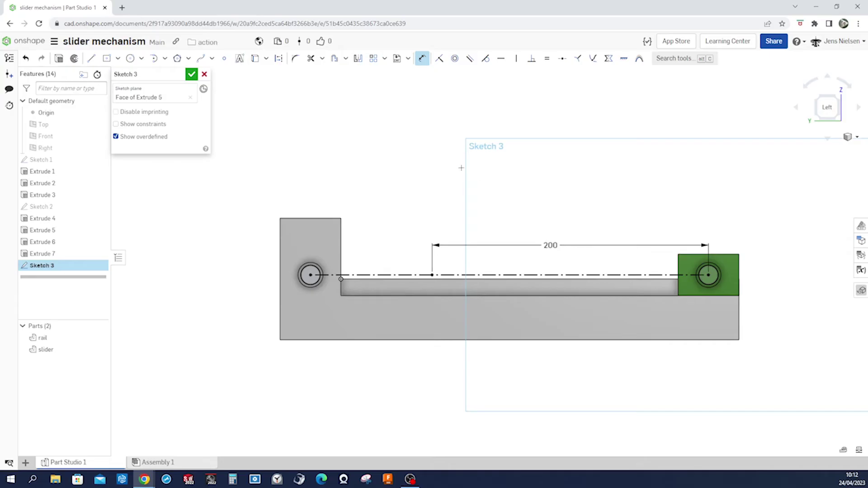
# Step: Wrap Ø20 slots around both construction lines
pyautogui.click(346, 59)
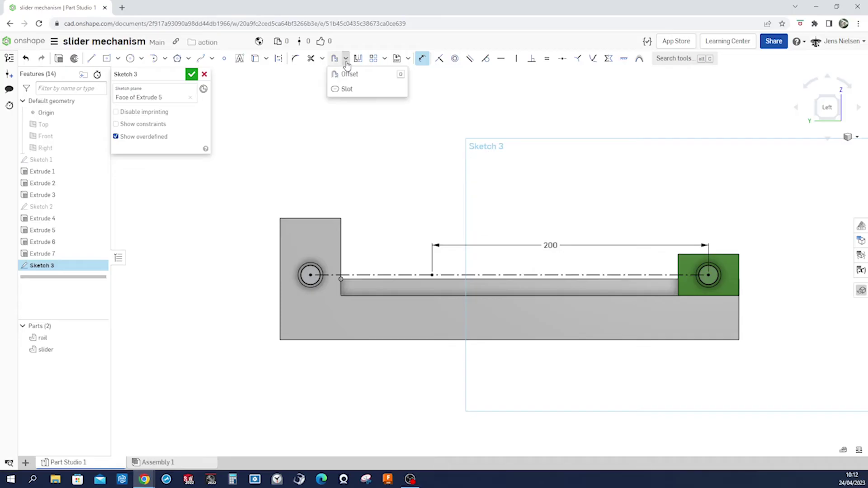
pyautogui.click(346, 90)
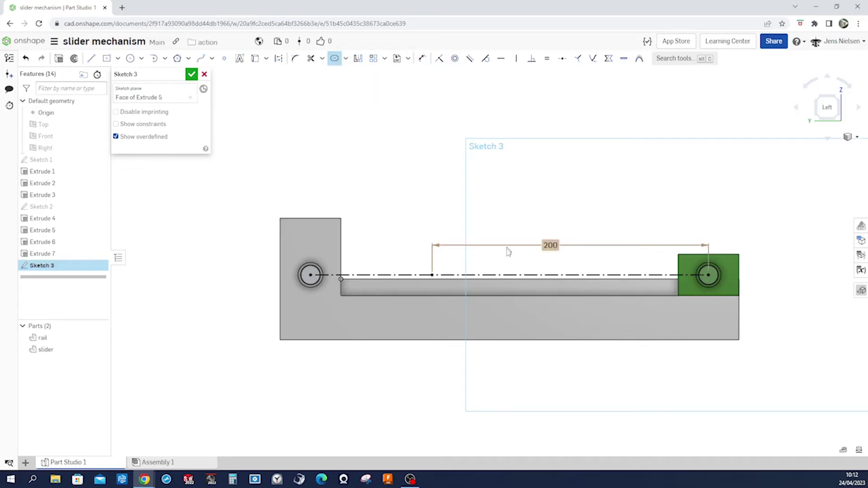
pyautogui.click(509, 276)
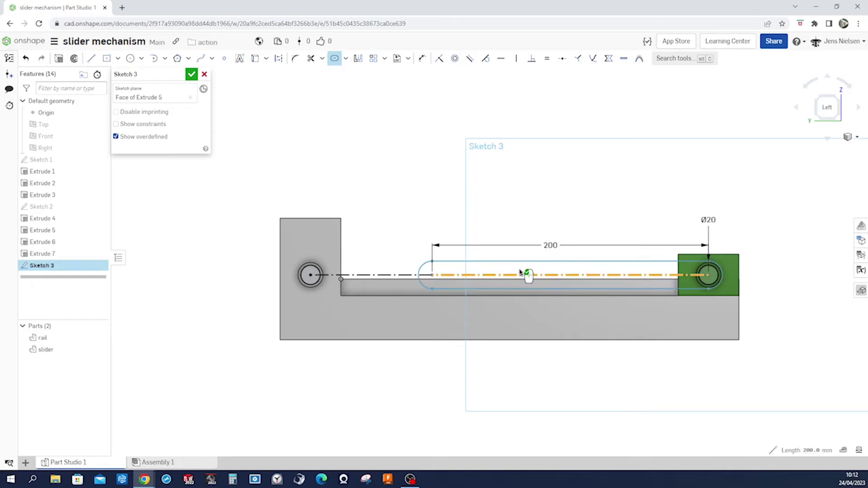
pyautogui.click(514, 216)
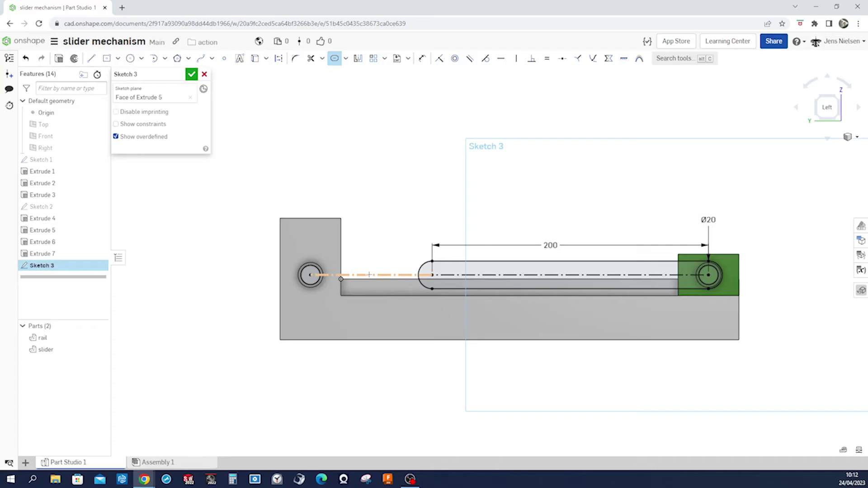
pyautogui.click(369, 274)
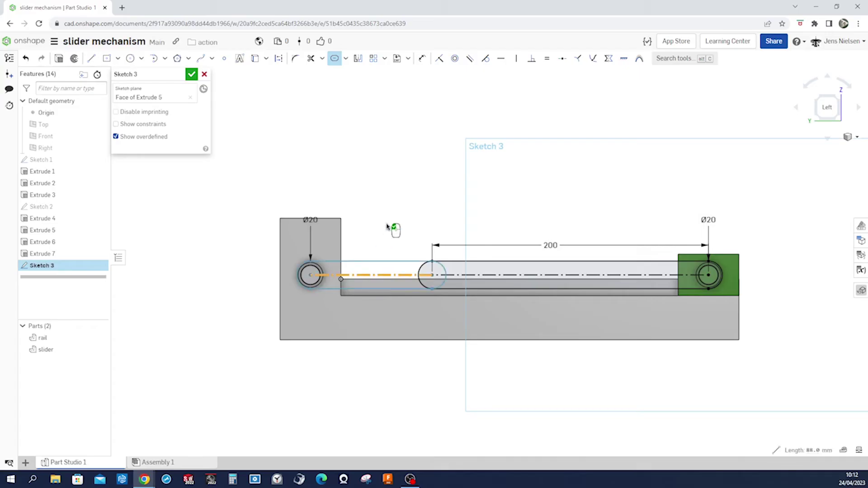
pyautogui.click(387, 226)
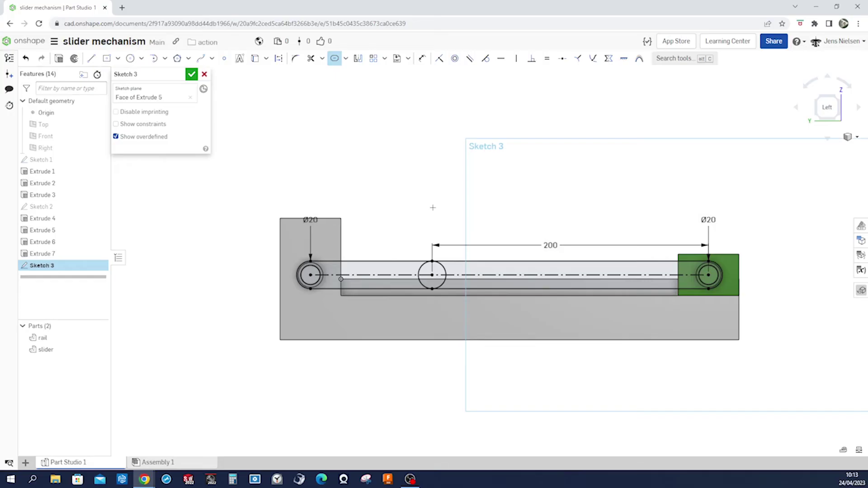
# Step: Draw a circle at the joint point, make it equal to the rail's hole, and accept Sketch 3
pyautogui.press('c')
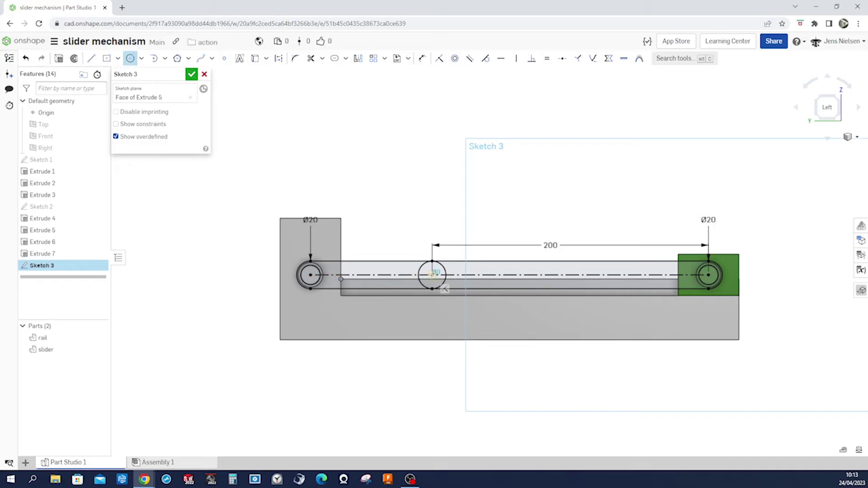
pyautogui.click(432, 274)
pyautogui.click(440, 274)
pyautogui.press('Escape')
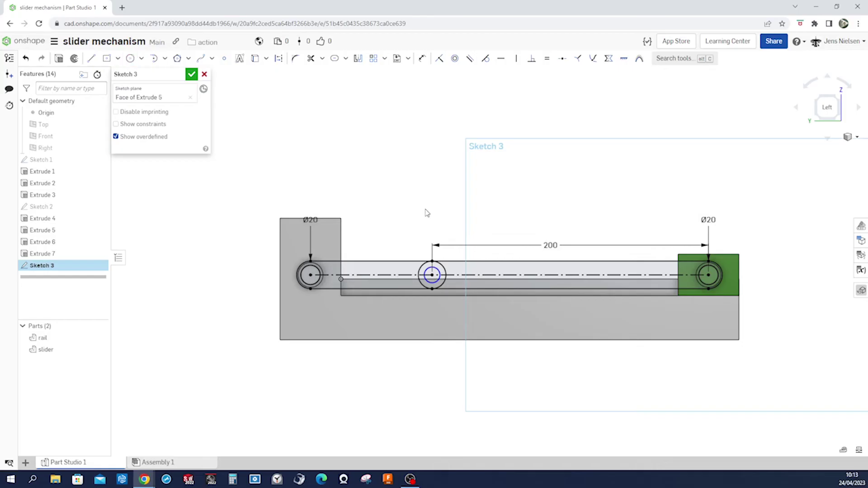
pyautogui.press('e')
pyautogui.click(435, 269)
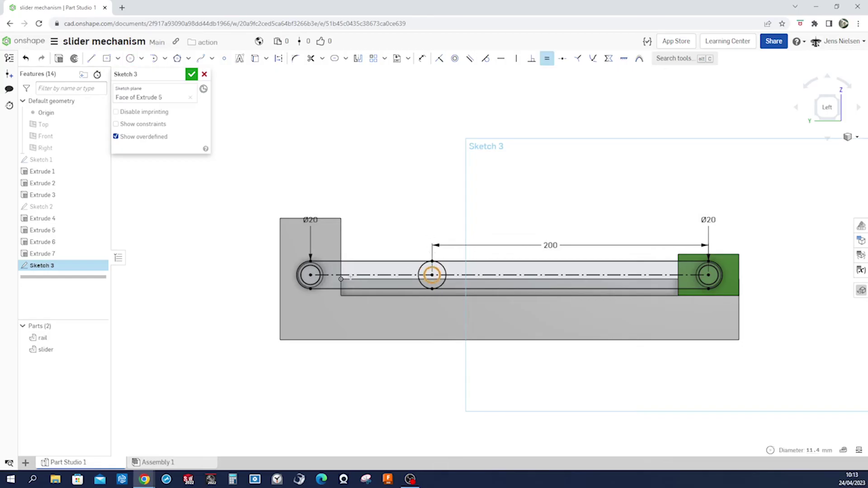
pyautogui.click(320, 272)
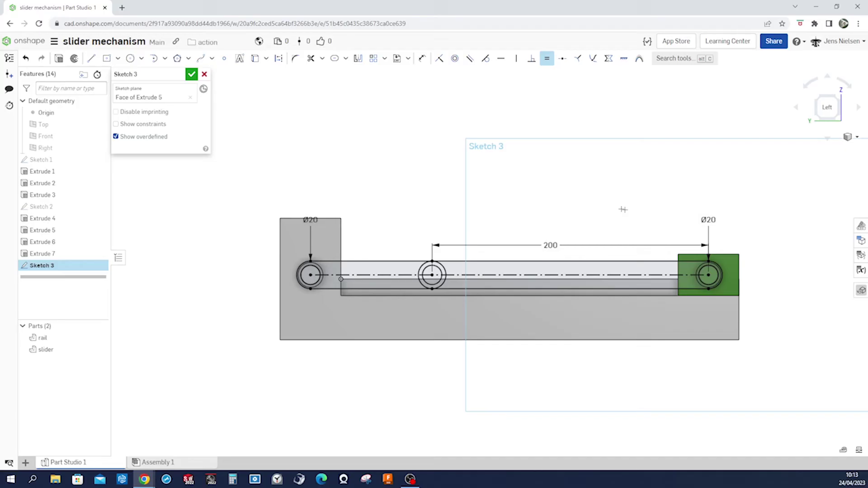
pyautogui.click(190, 76)
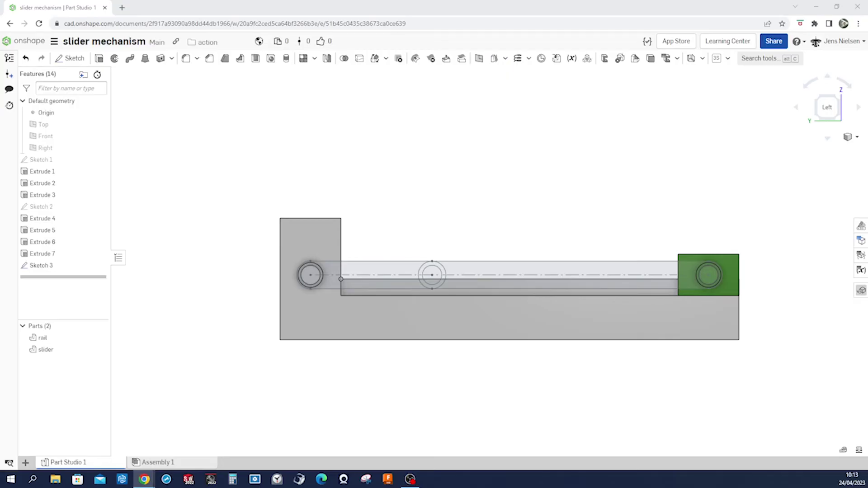
# Step: Extrude the crank slot and ring regions of Sketch 3 4 mm as a new part
pyautogui.click(514, 228)
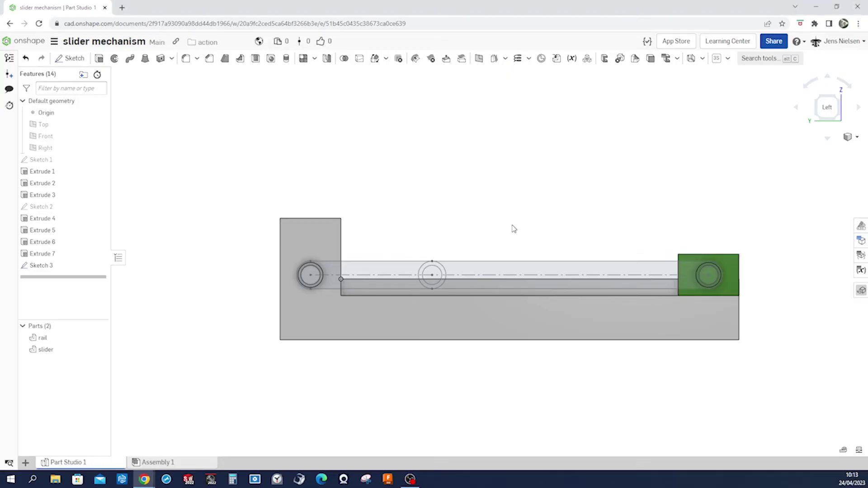
pyautogui.moveTo(514, 228); pyautogui.dragTo(440, 231, button='right')
pyautogui.scroll(3, 433, 154)
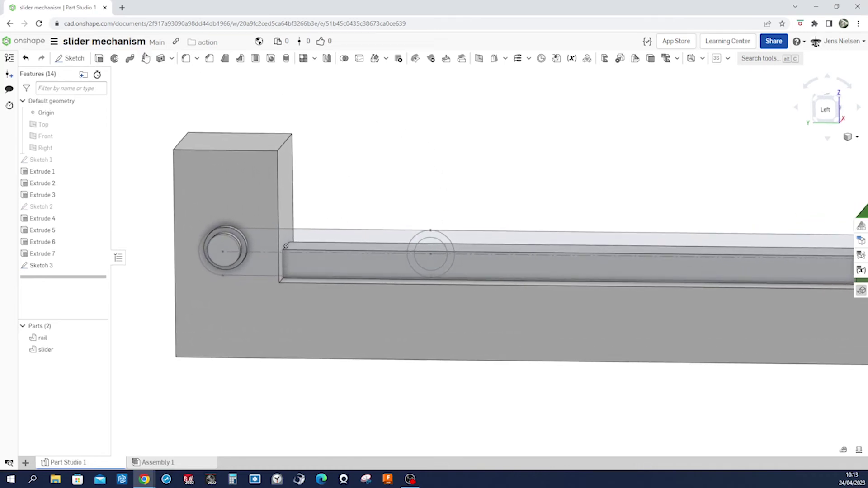
pyautogui.click(99, 59)
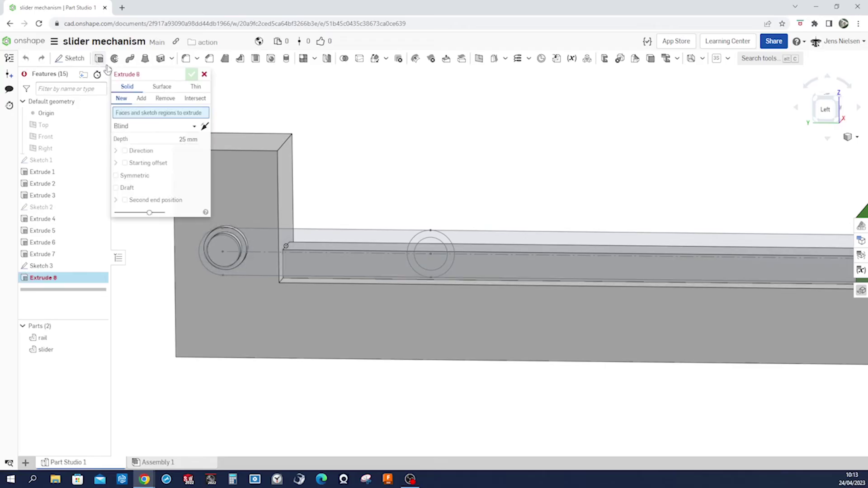
pyautogui.click(258, 238)
pyautogui.scroll(3, 448, 199)
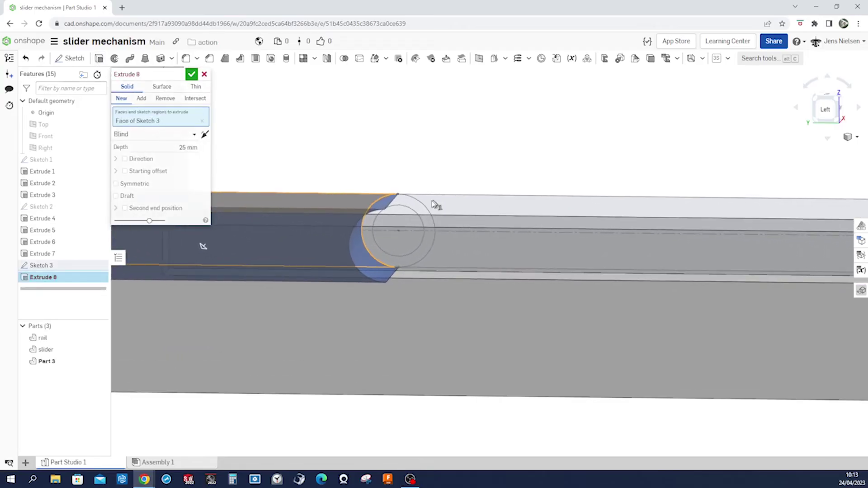
pyautogui.click(408, 202)
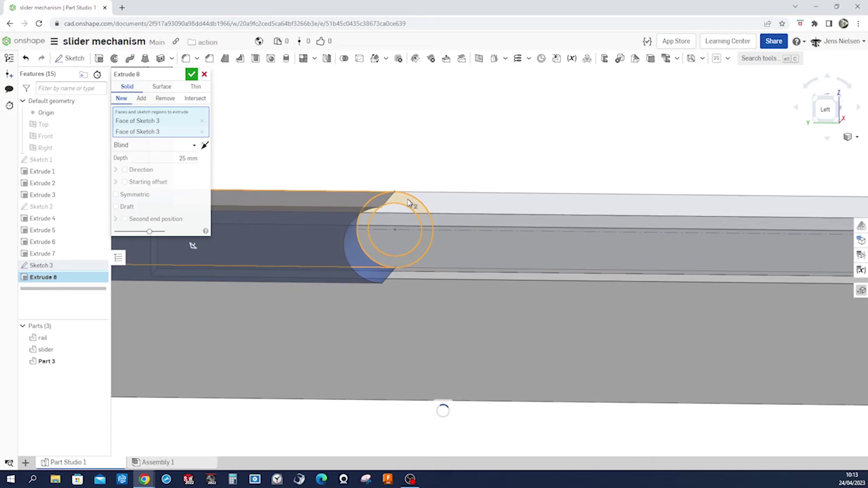
pyautogui.scroll(-3, 412, 201)
pyautogui.scroll(-2, 416, 139)
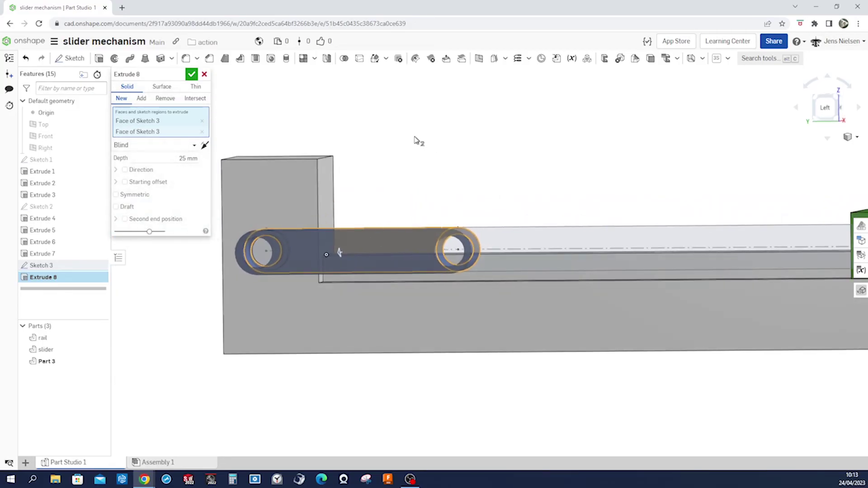
pyautogui.moveTo(416, 140); pyautogui.dragTo(448, 146, button='right')
pyautogui.click(188, 158)
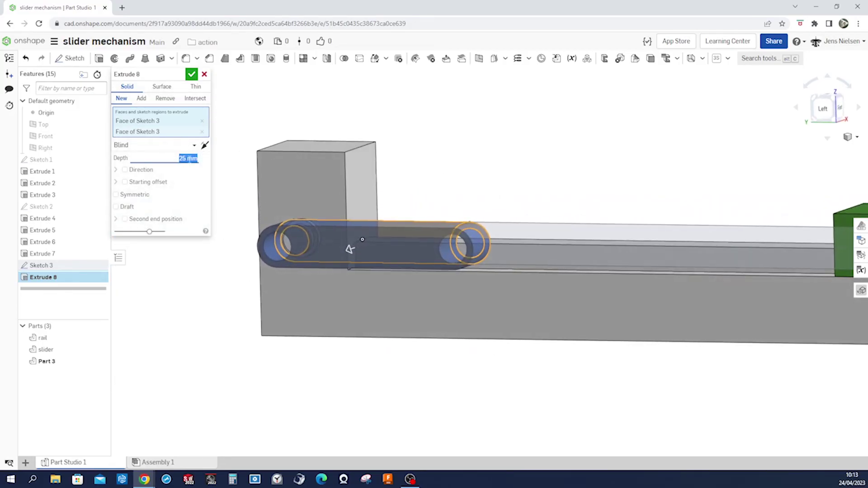
pyautogui.write('4')
pyautogui.click(192, 75)
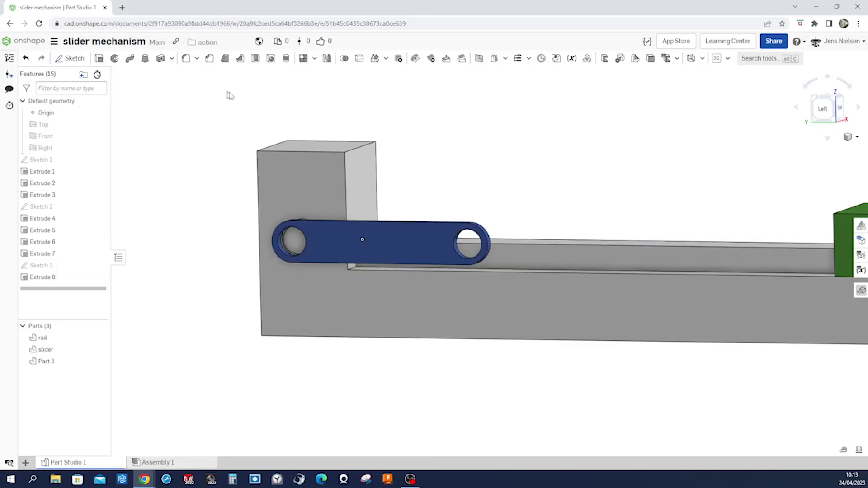
# Step: Rename Part 3 to 'crank'
pyautogui.press('Down')
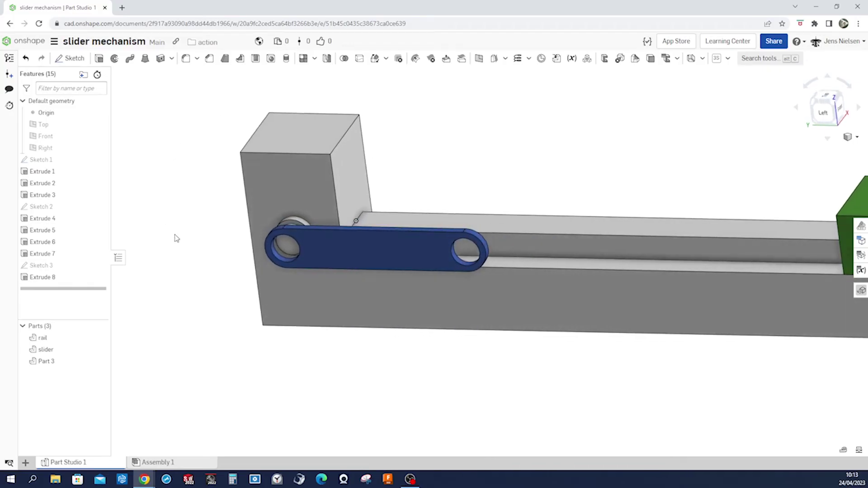
pyautogui.moveTo(186, 266); pyautogui.dragTo(190, 285, button='right')
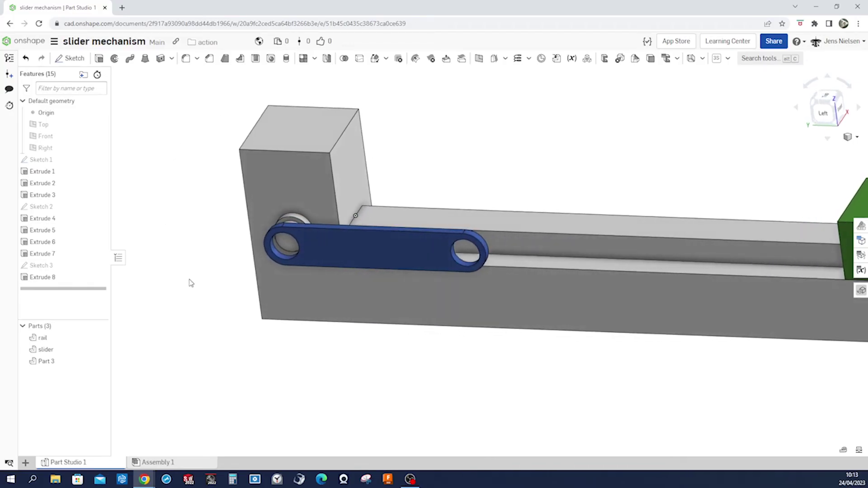
pyautogui.rightClick(71, 366)
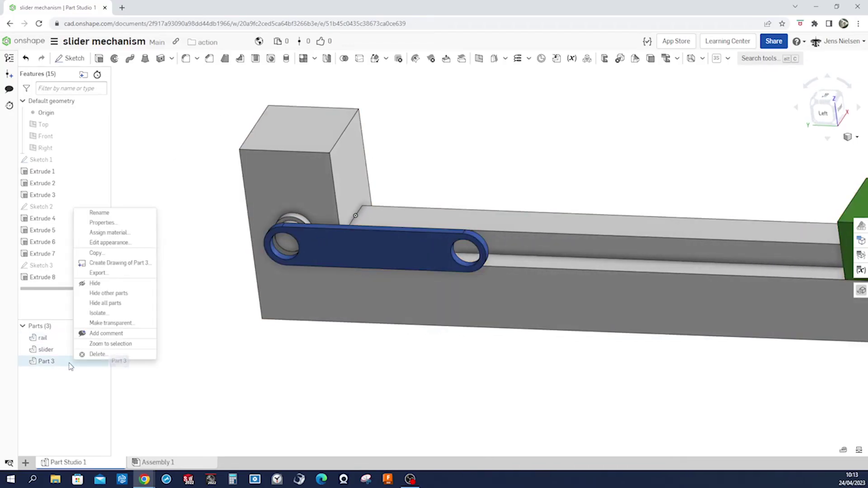
pyautogui.click(105, 243)
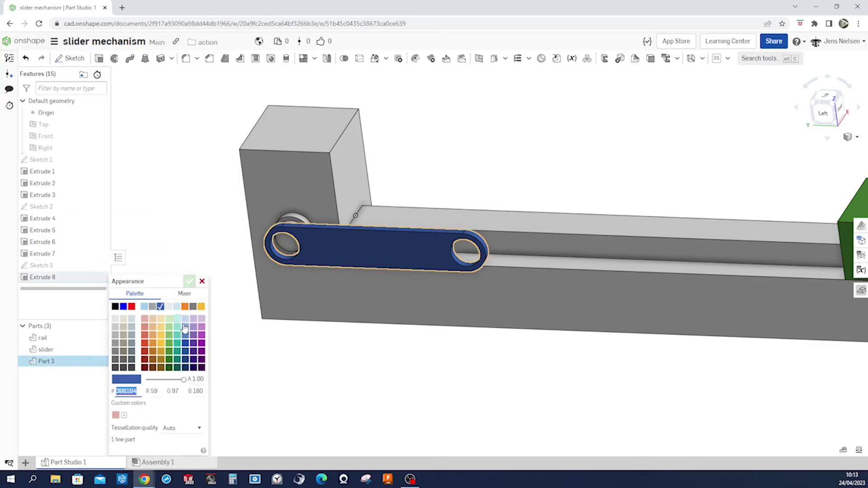
pyautogui.click(202, 281)
pyautogui.rightClick(62, 365)
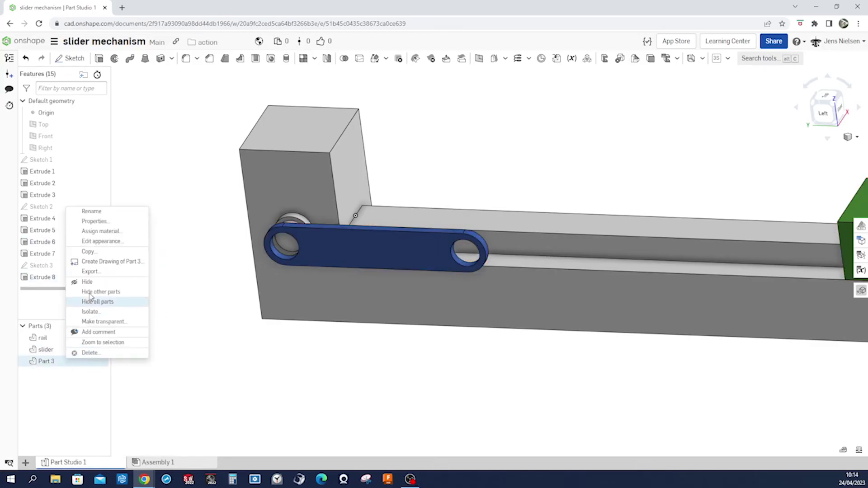
pyautogui.click(93, 211)
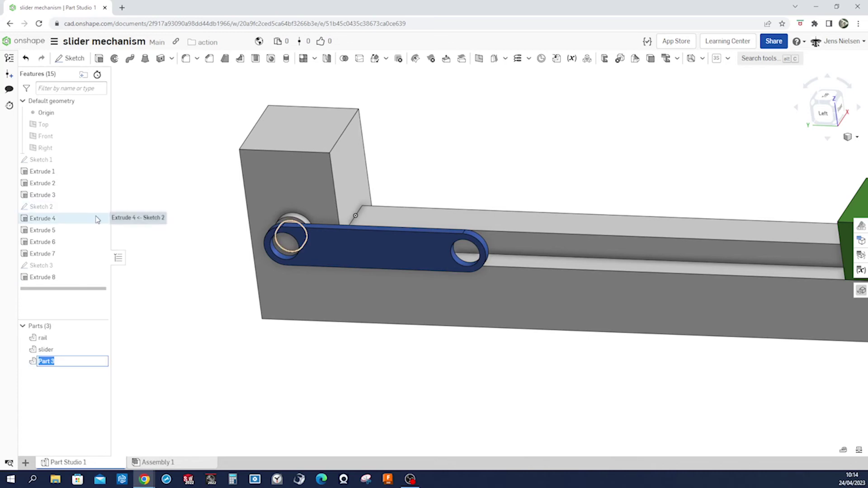
pyautogui.write('crank')
pyautogui.press('Return')
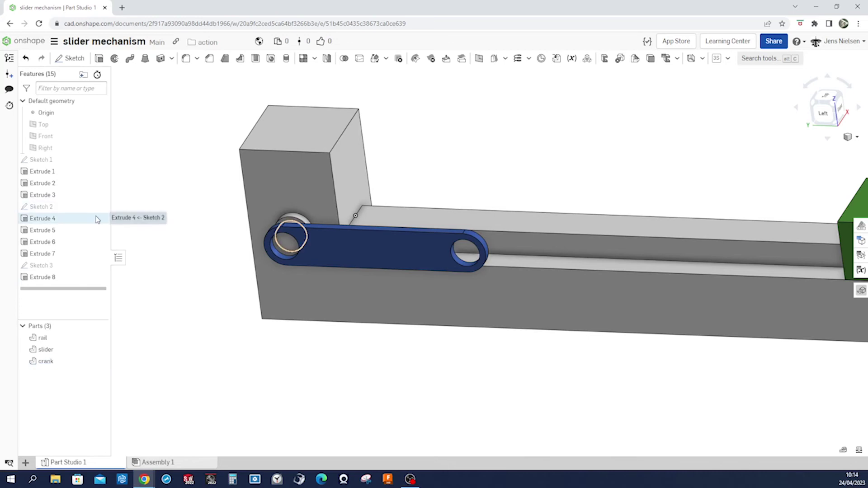
# Step: Show Sketch 3 and select the connecting rod's long region and rounded end for extrusion
pyautogui.click(100, 266)
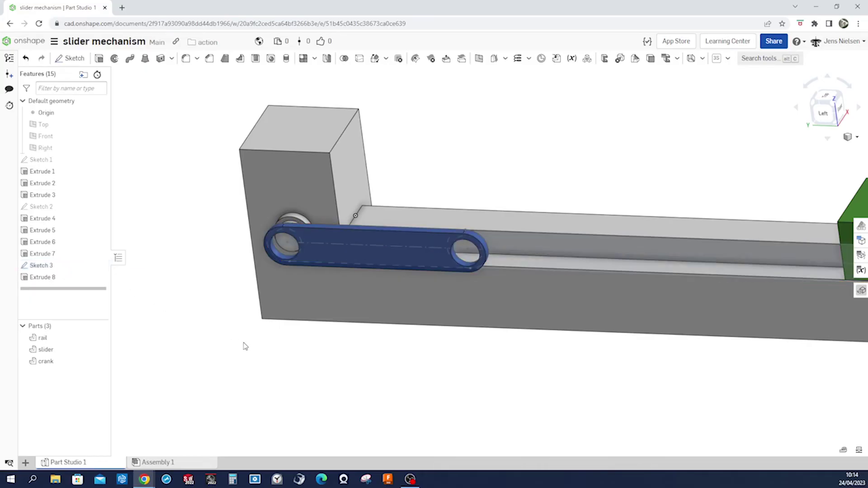
pyautogui.press('f')
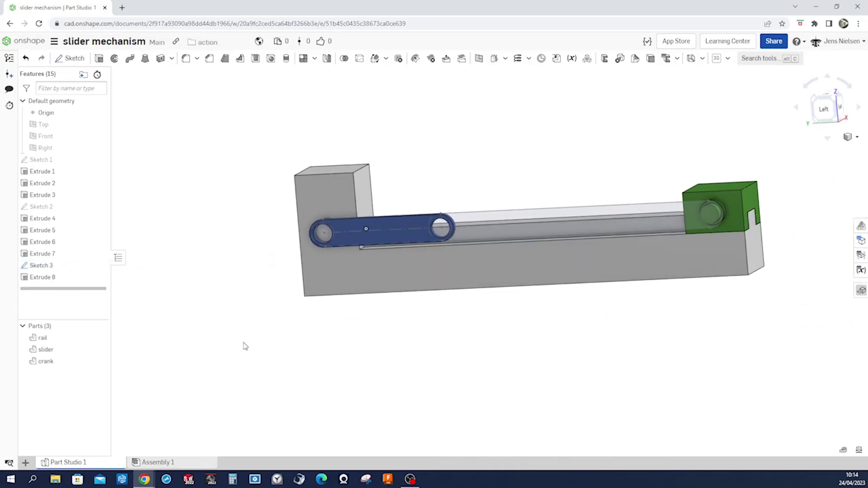
pyautogui.click(99, 58)
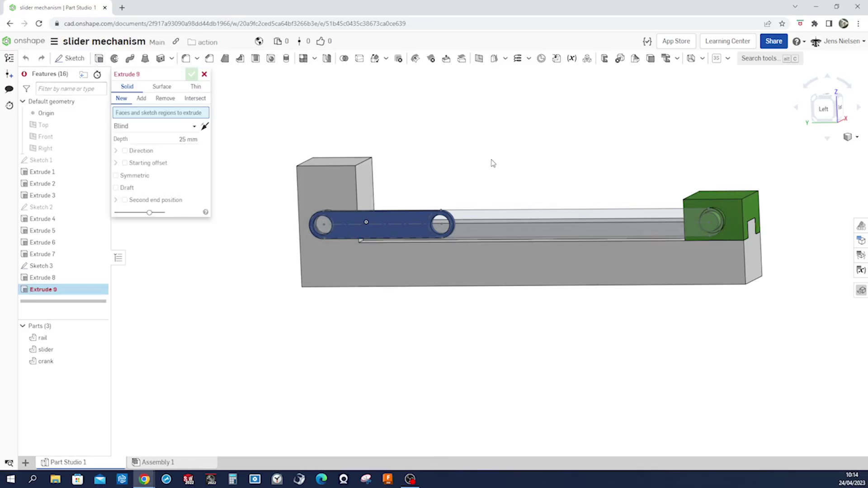
pyautogui.scroll(1, 554, 209)
pyautogui.click(552, 214)
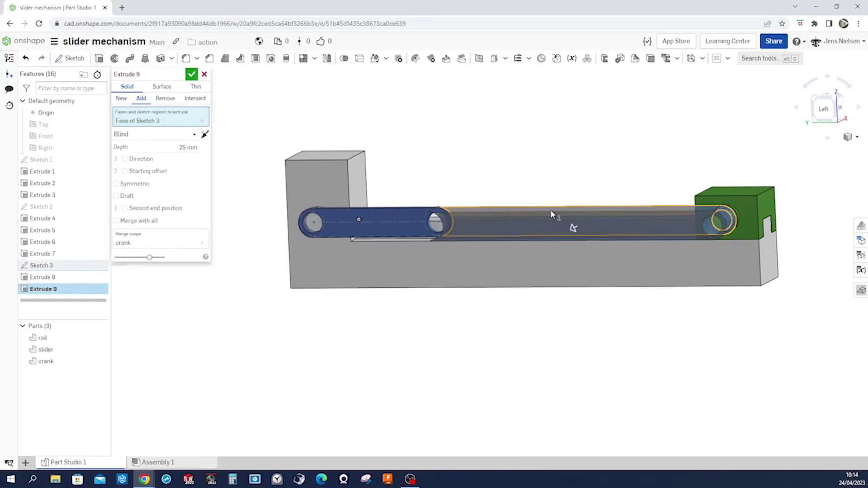
pyautogui.hotkey('shift', '7')
pyautogui.scroll(3, 545, 161)
pyautogui.moveTo(545, 161); pyautogui.dragTo(395, 213, button='right')
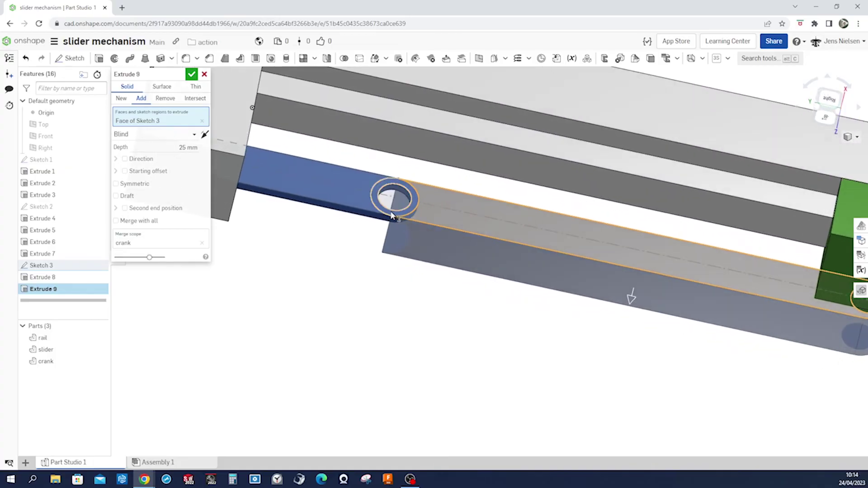
pyautogui.scroll(3, 393, 213)
pyautogui.click(378, 224)
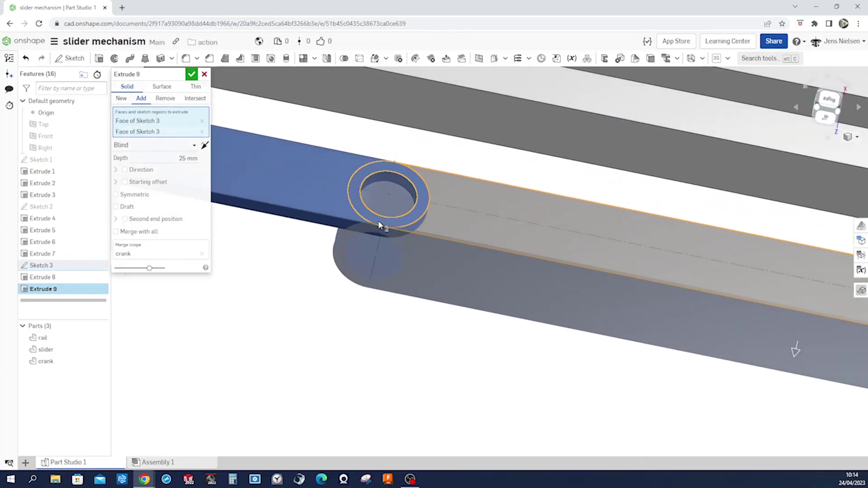
# Step: Extrude the rod regions 4 mm as a new part, creating Part 4
pyautogui.click(121, 98)
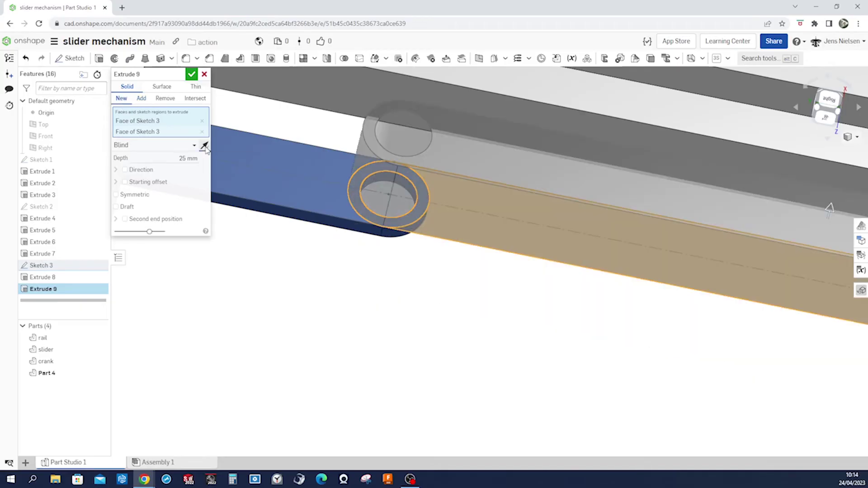
pyautogui.moveTo(355, 263); pyautogui.dragTo(497, 257, button='right')
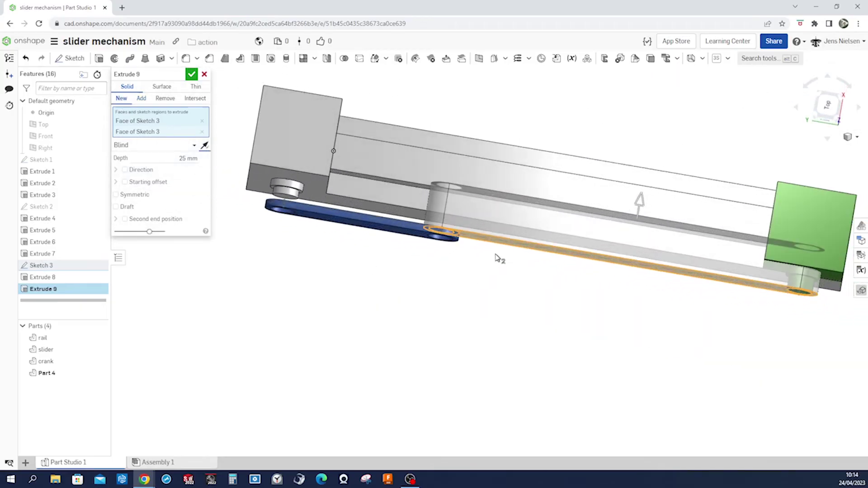
pyautogui.click(186, 158)
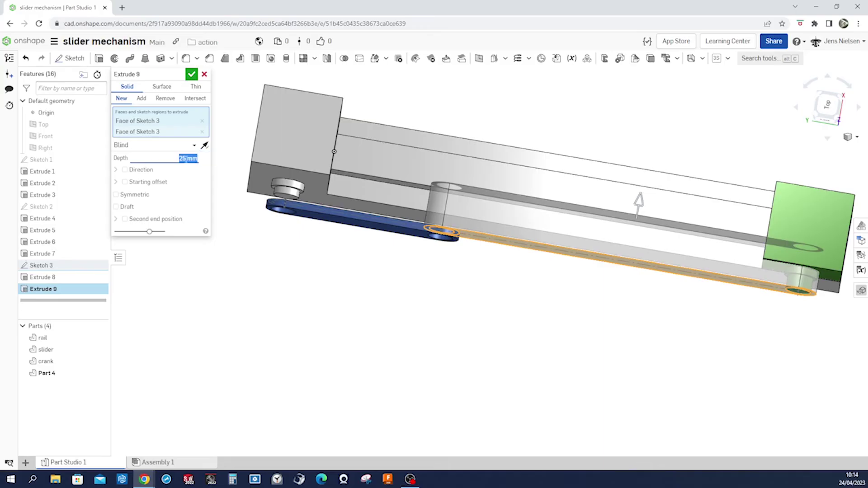
pyautogui.write('4')
pyautogui.press('Return')
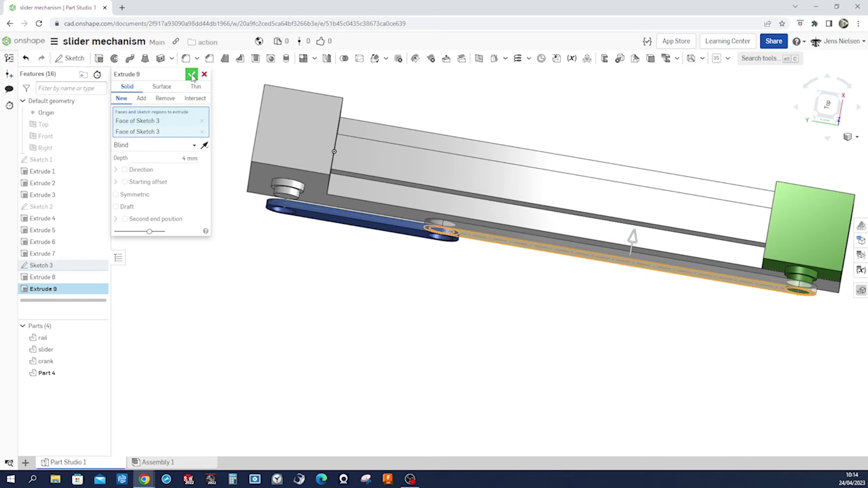
pyautogui.click(192, 75)
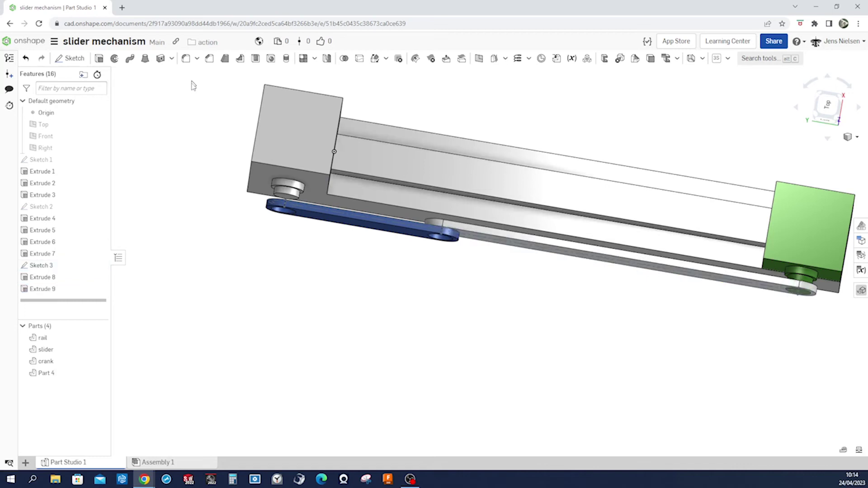
# Step: Rename Part 4 to 'connecting rod'
pyautogui.rightClick(59, 376)
pyautogui.click(97, 223)
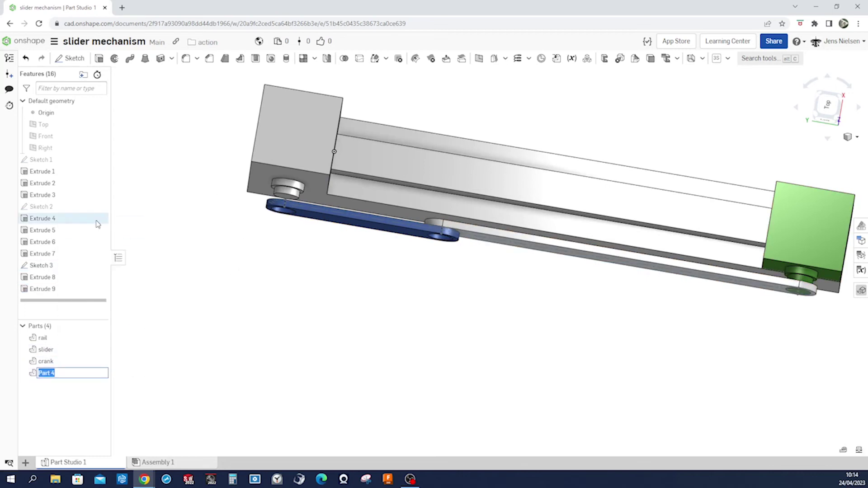
pyautogui.write('connecting rod')
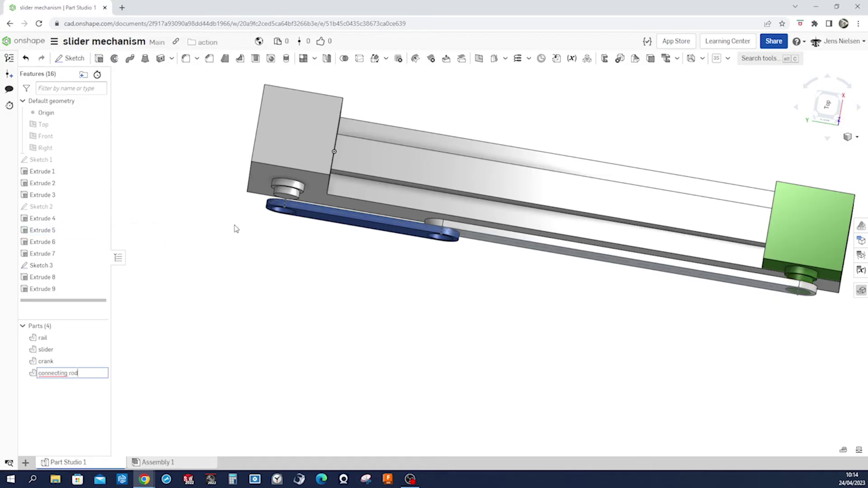
pyautogui.press('Return')
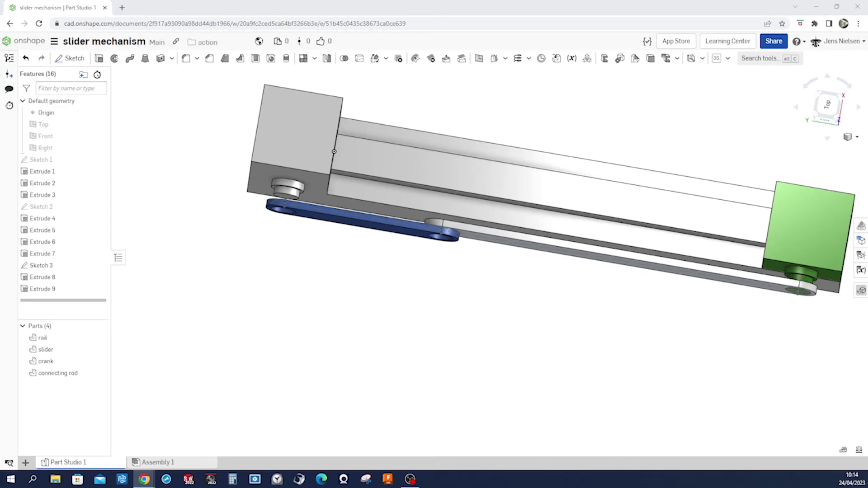
pyautogui.moveTo(325, 339); pyautogui.dragTo(441, 321, button='right')
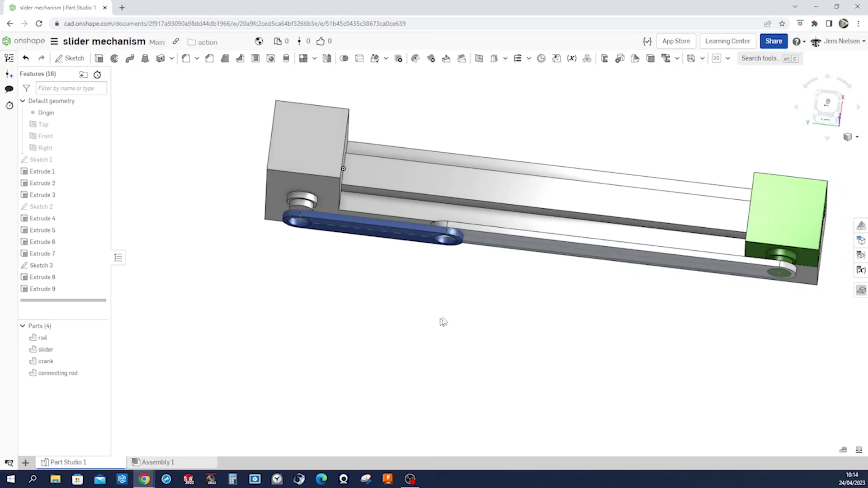
# Step: Colour the connecting rod red (DD5228) and turn to an oblique view
pyautogui.rightClick(72, 374)
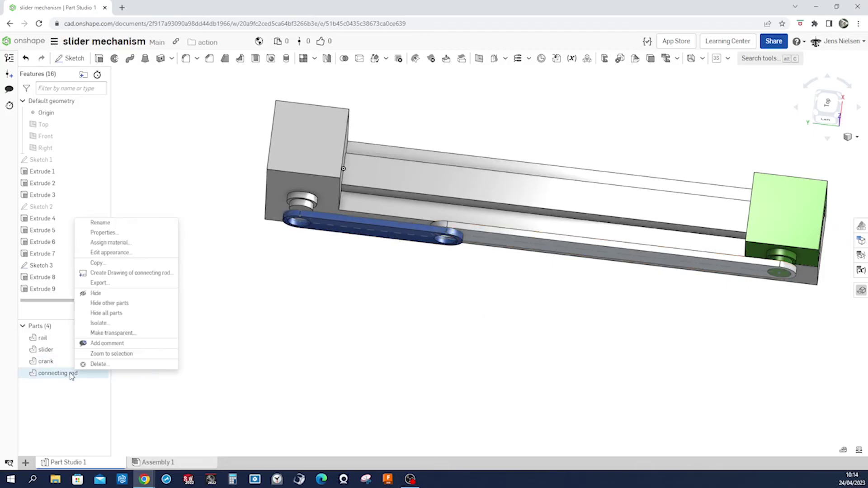
pyautogui.click(114, 253)
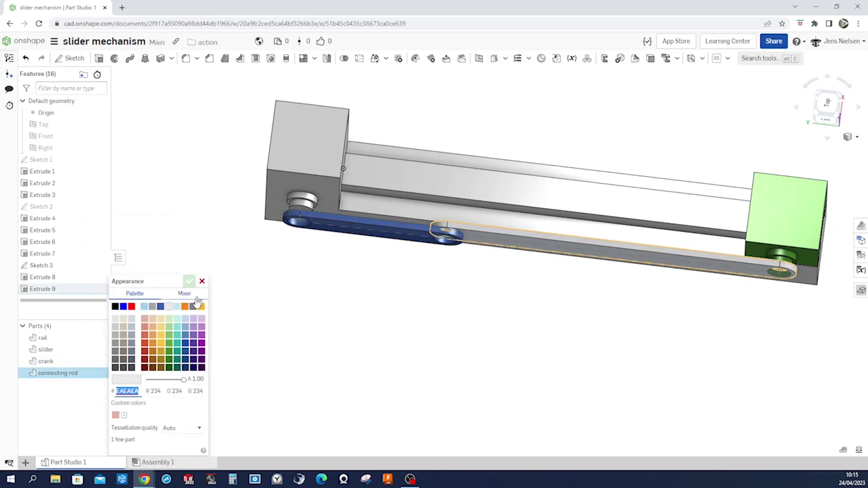
pyautogui.click(145, 344)
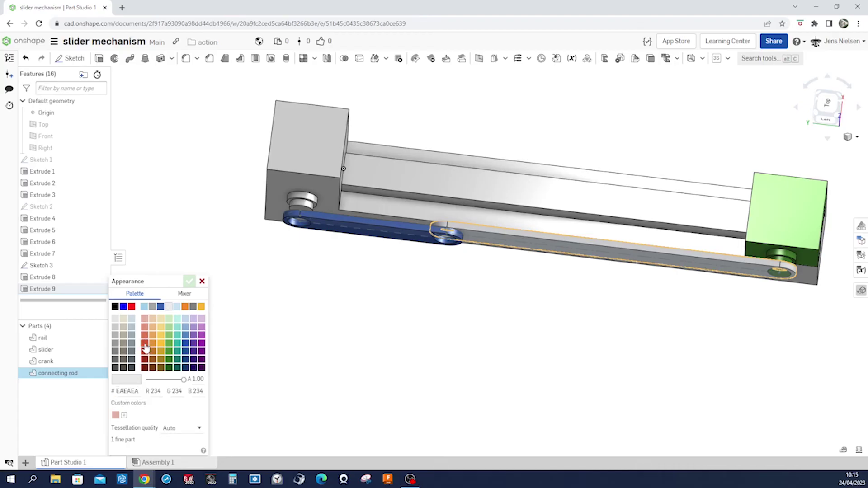
pyautogui.click(189, 281)
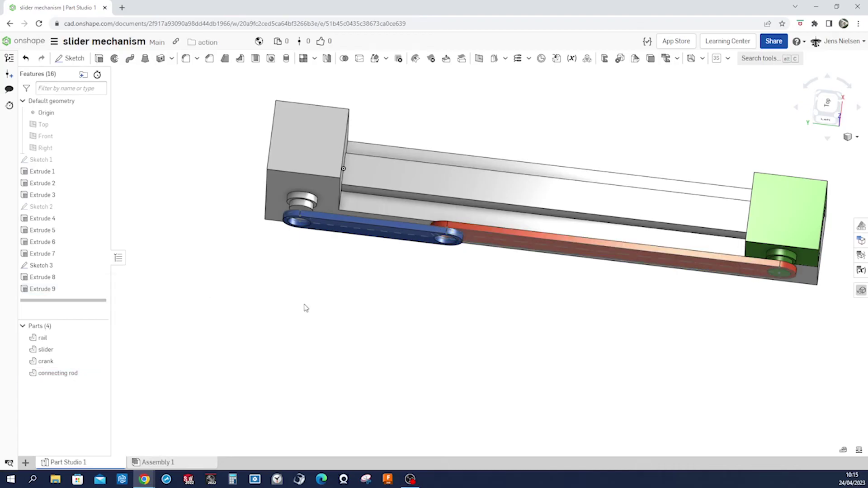
pyautogui.hotkey('shift', '3')
pyautogui.press('Up')
pyautogui.press('Right')
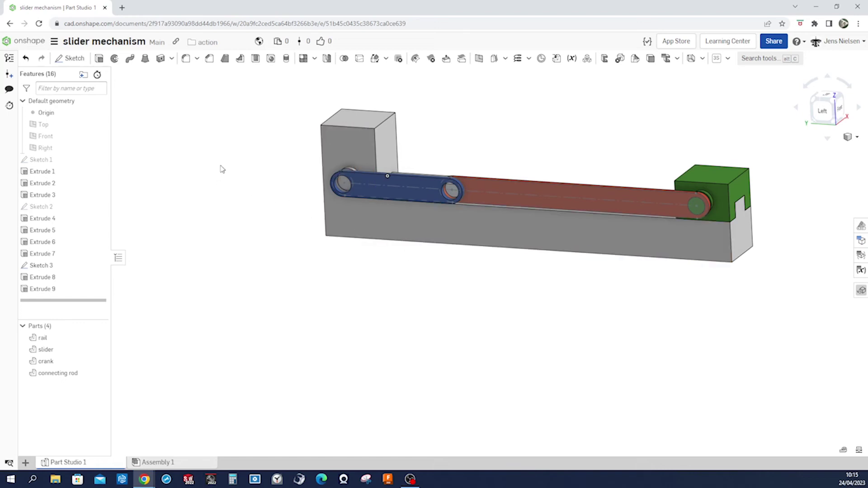
# Step: Extrude the Sketch 3 joint circle symmetrically 8 mm deep as new Part 5
pyautogui.click(99, 59)
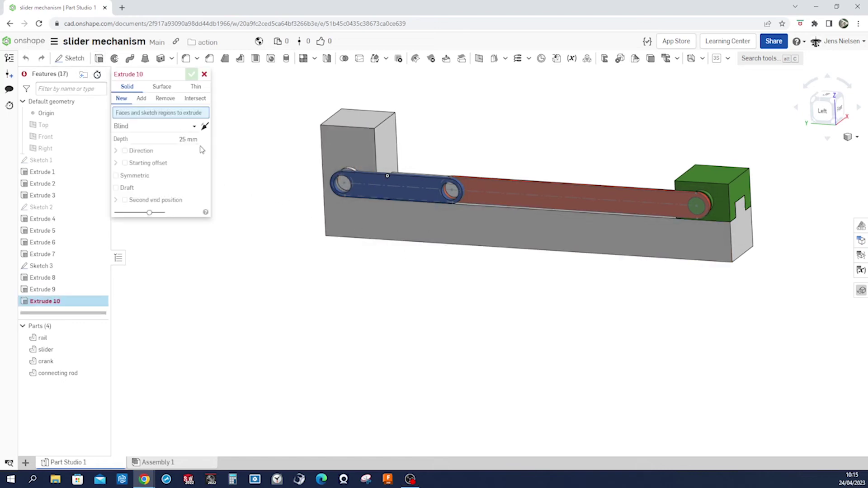
pyautogui.scroll(5, 381, 185)
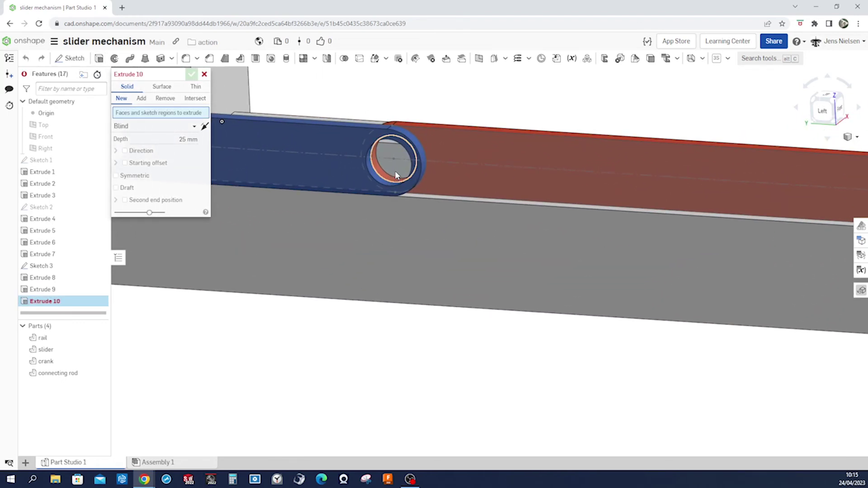
pyautogui.click(394, 170)
pyautogui.click(122, 98)
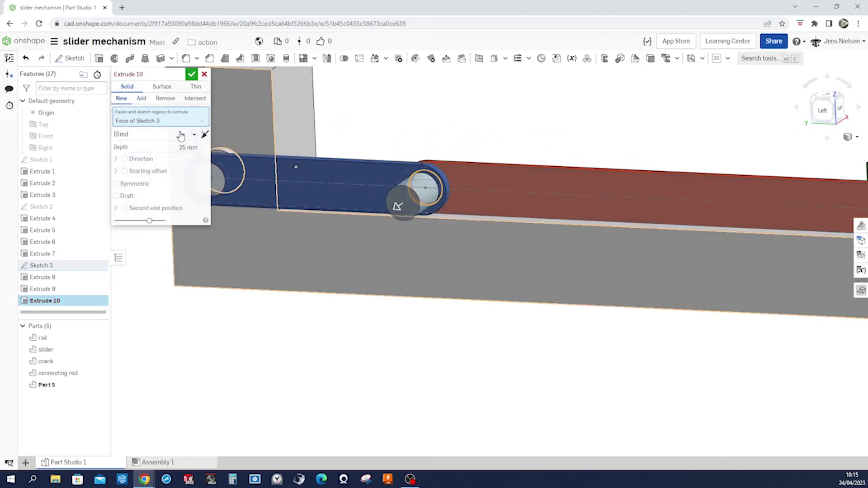
pyautogui.click(116, 183)
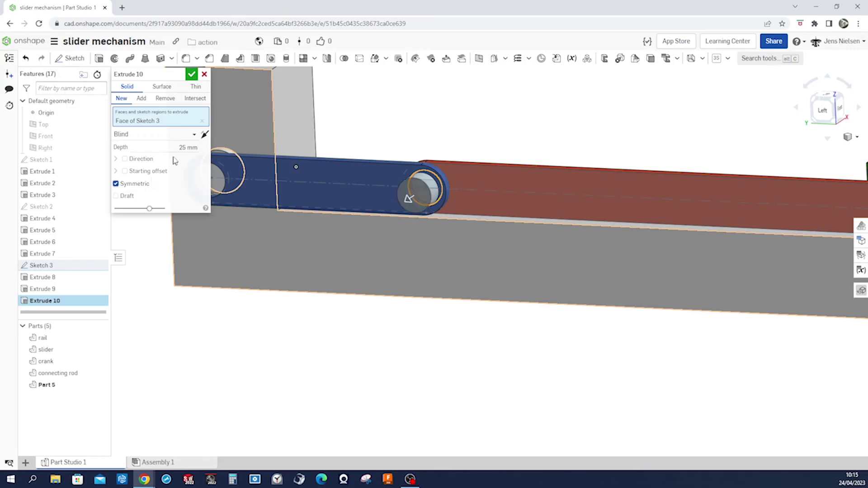
pyautogui.click(183, 147)
pyautogui.write('8')
pyautogui.click(192, 74)
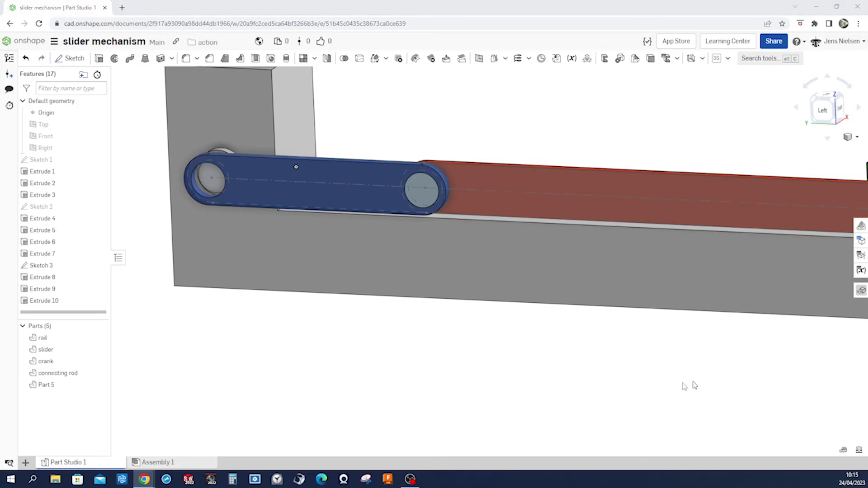
# Step: Rename Part 5 to 'pivot'
pyautogui.rightClick(61, 384)
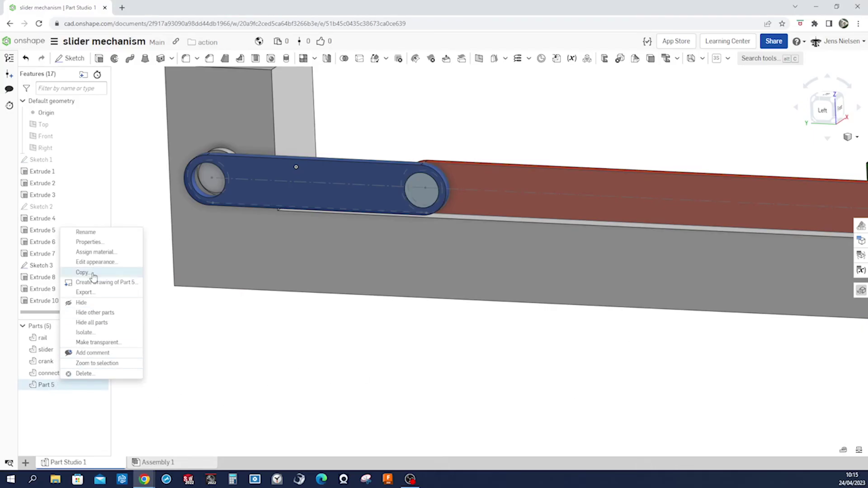
pyautogui.click(92, 232)
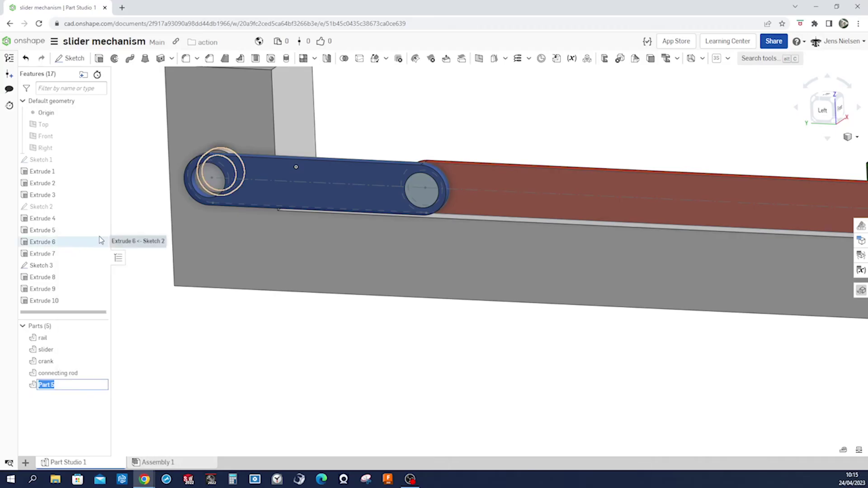
pyautogui.write('pivot')
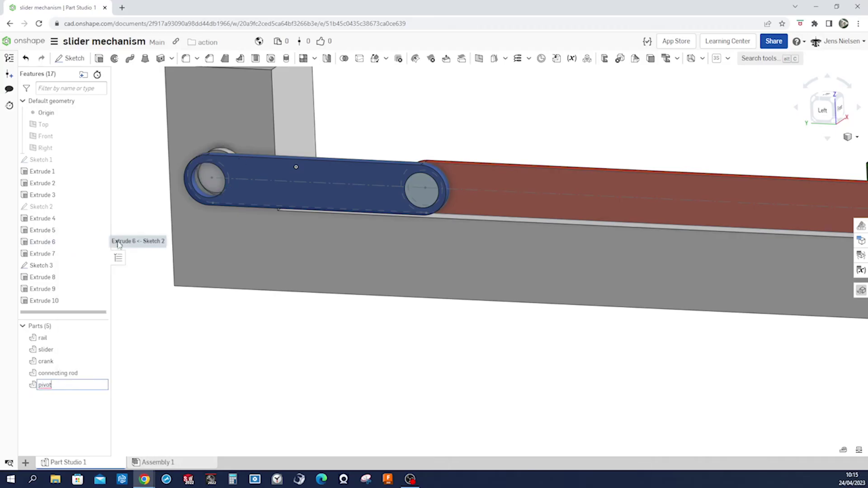
pyautogui.press('Return')
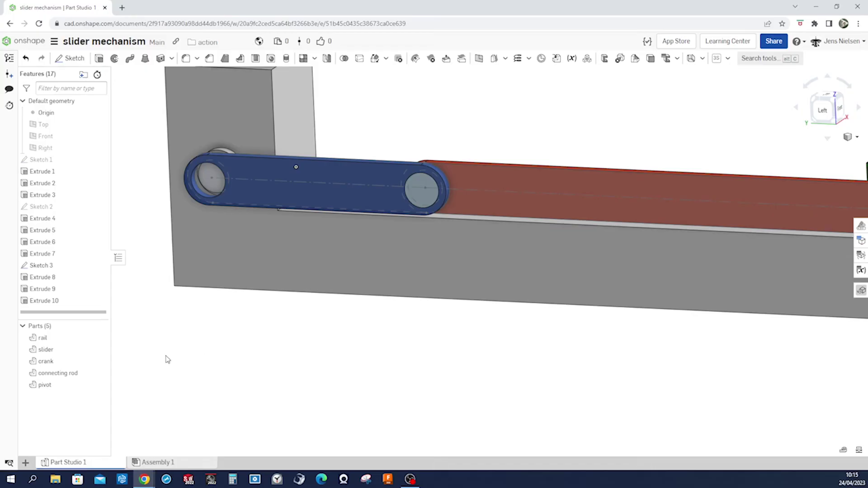
# Step: Change the pivot part's appearance to yellow
pyautogui.rightClick(55, 386)
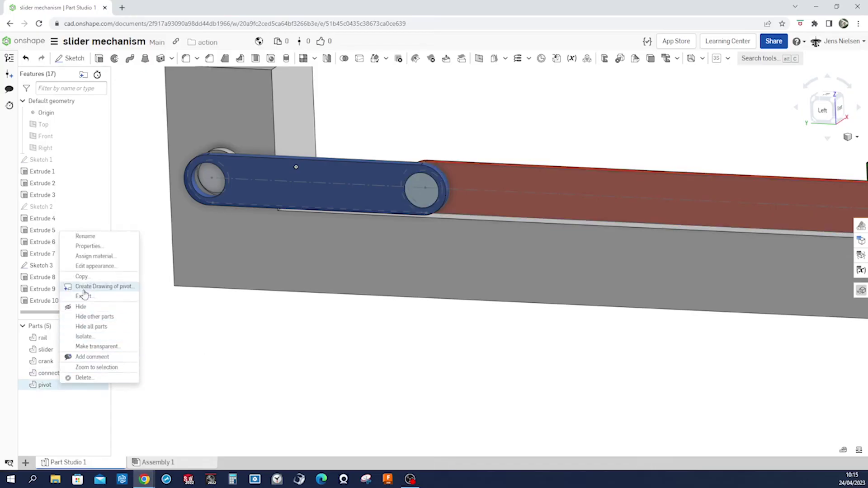
pyautogui.click(95, 266)
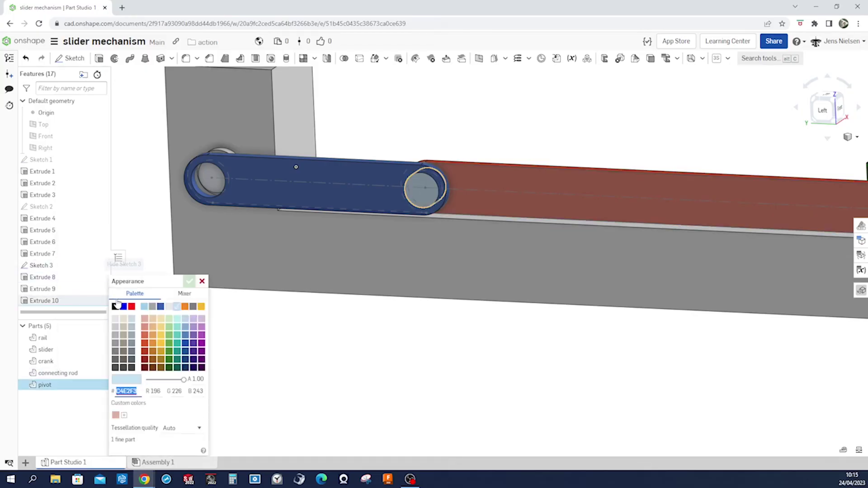
pyautogui.click(162, 344)
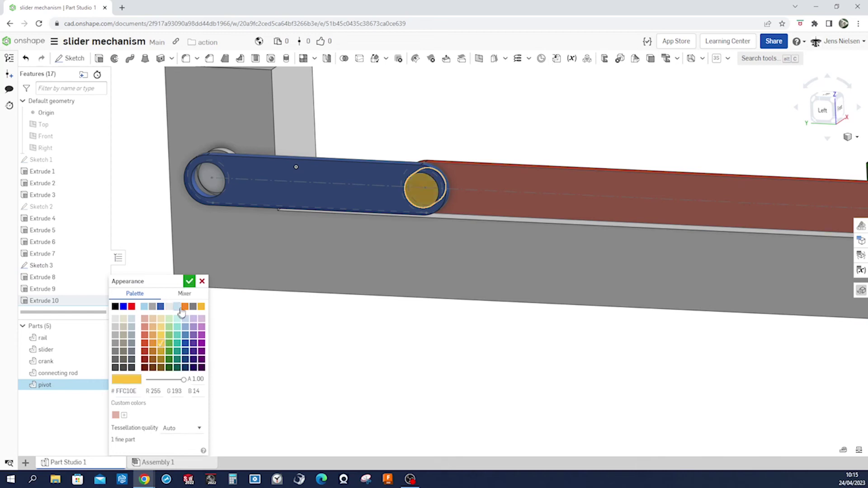
pyautogui.click(189, 281)
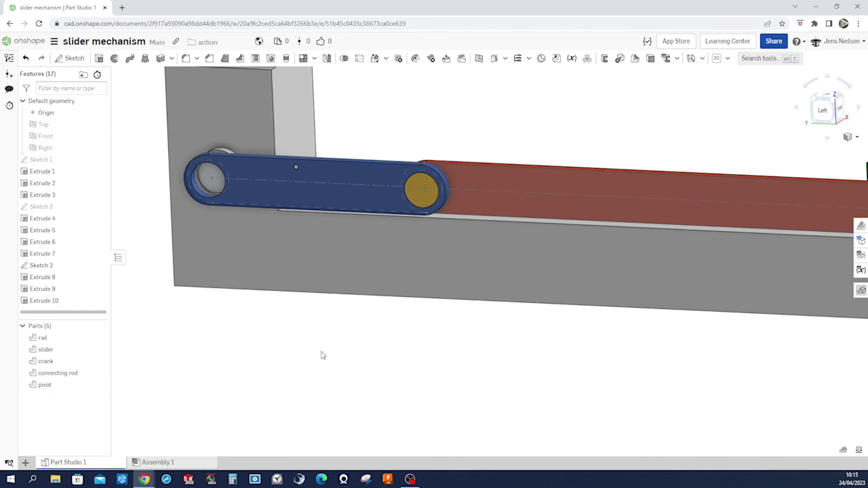
# Step: Hide Sketch 3 so only the solid parts show
pyautogui.scroll(-5, 323, 355)
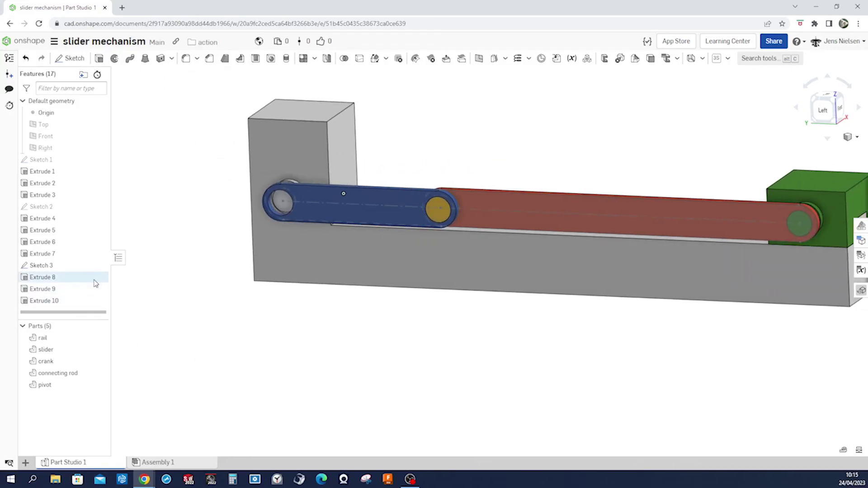
pyautogui.click(99, 266)
pyautogui.scroll(-2, 343, 348)
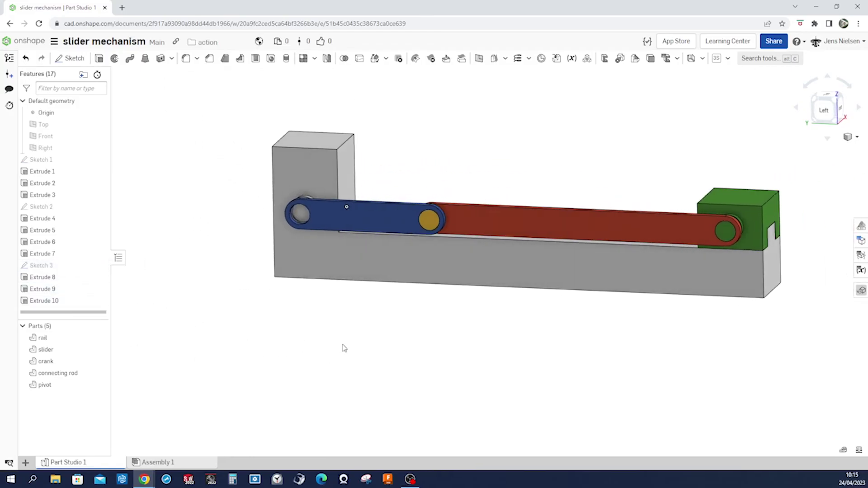
pyautogui.scroll(1, 343, 348)
pyautogui.scroll(1, 343, 349)
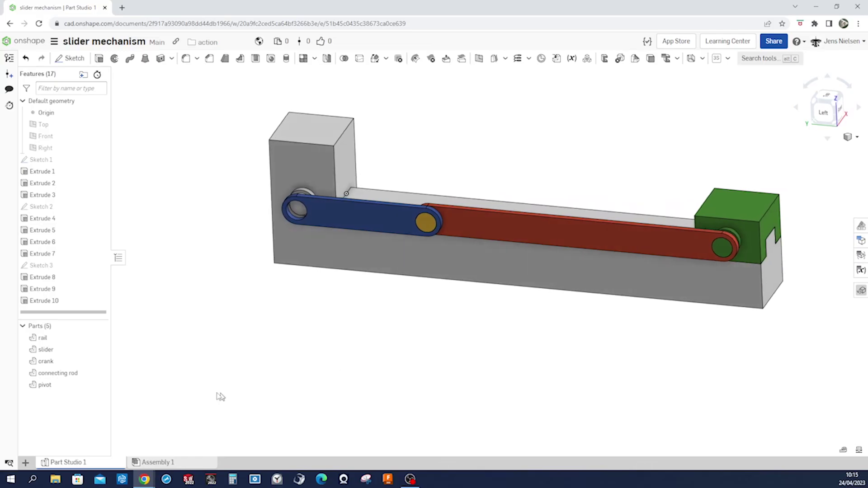
pyautogui.press('Up')
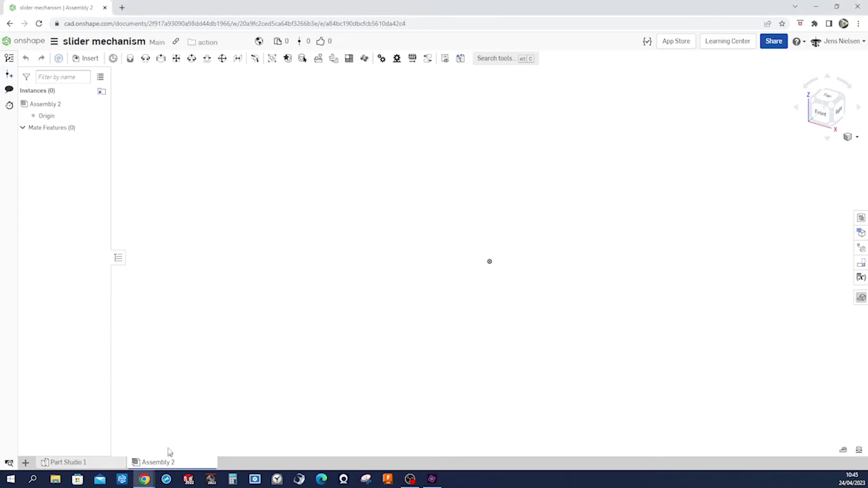
# Step: Insert all parts from Part Studio 1 (rod, crank, pivot, rail, slider) into Assembly 2
pyautogui.click(86, 59)
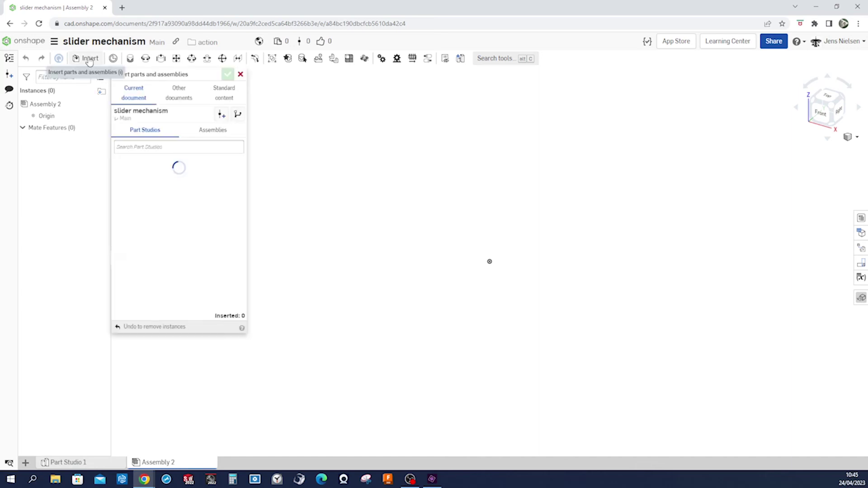
pyautogui.click(162, 186)
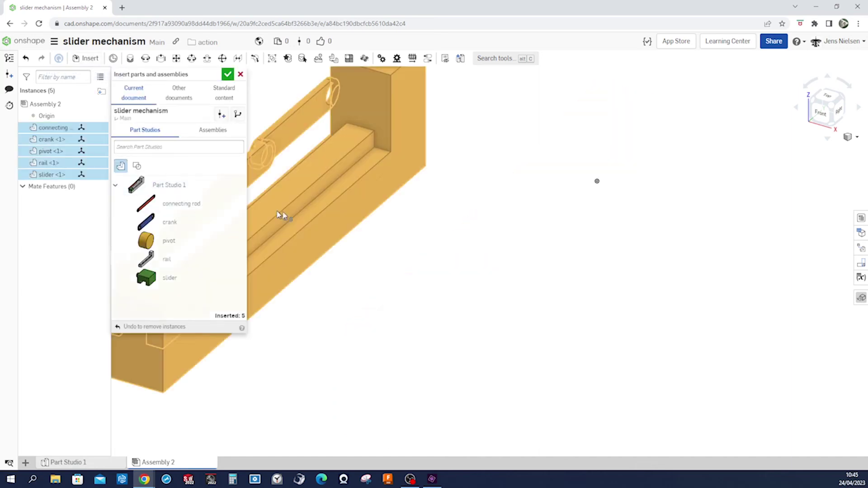
pyautogui.click(397, 233)
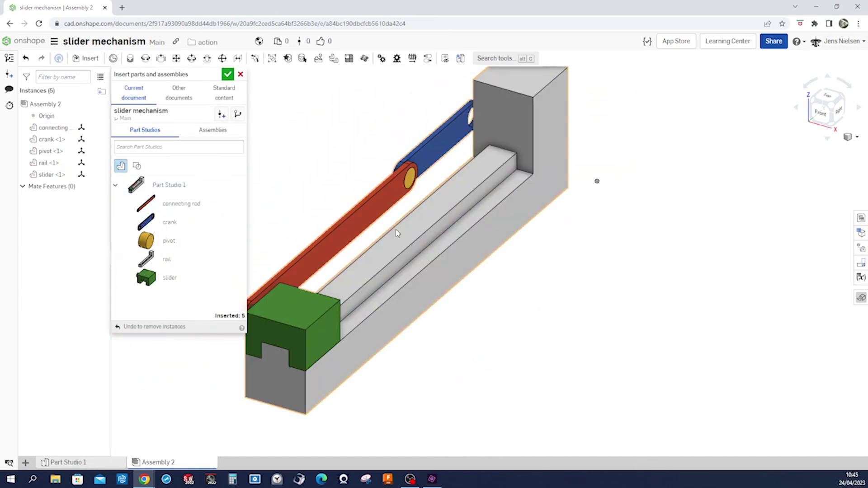
pyautogui.click(227, 75)
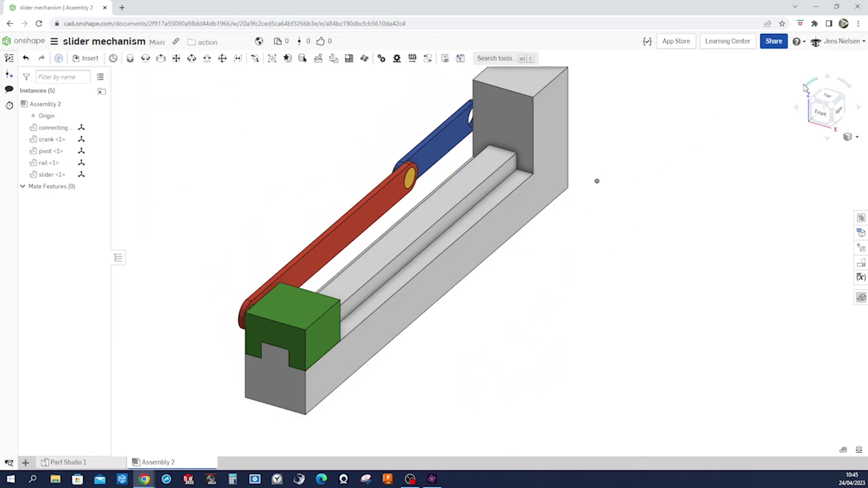
pyautogui.moveTo(597, 181); pyautogui.dragTo(446, 110, button='right')
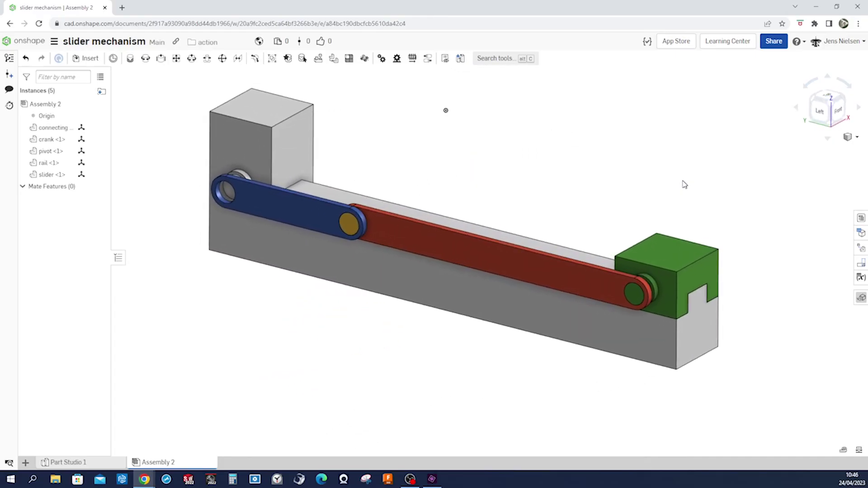
# Step: Fix the rail in place in Assembly 2
pyautogui.click(471, 293)
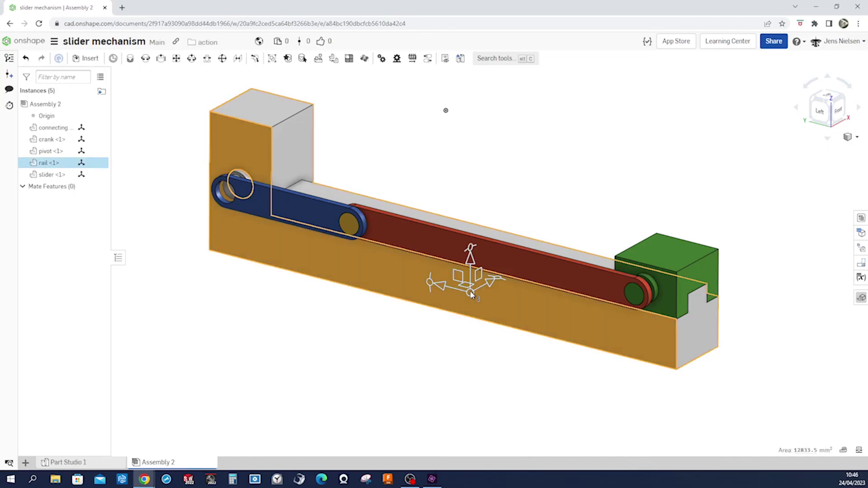
pyautogui.rightClick(471, 294)
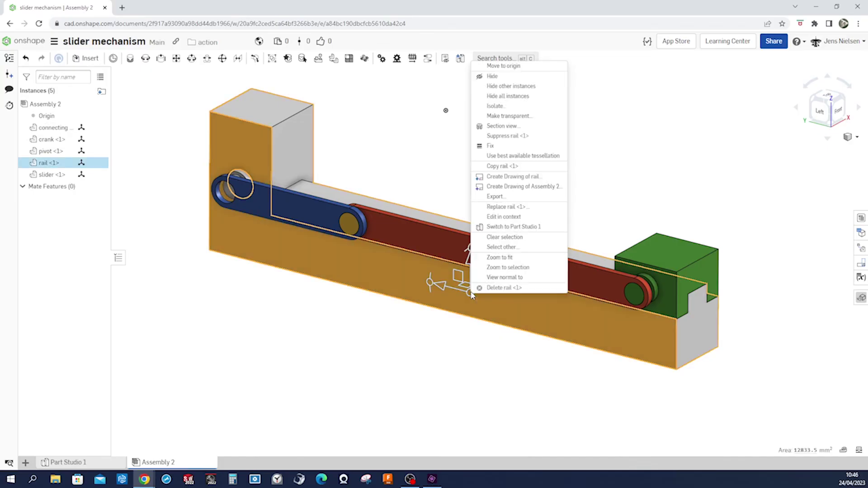
pyautogui.click(492, 146)
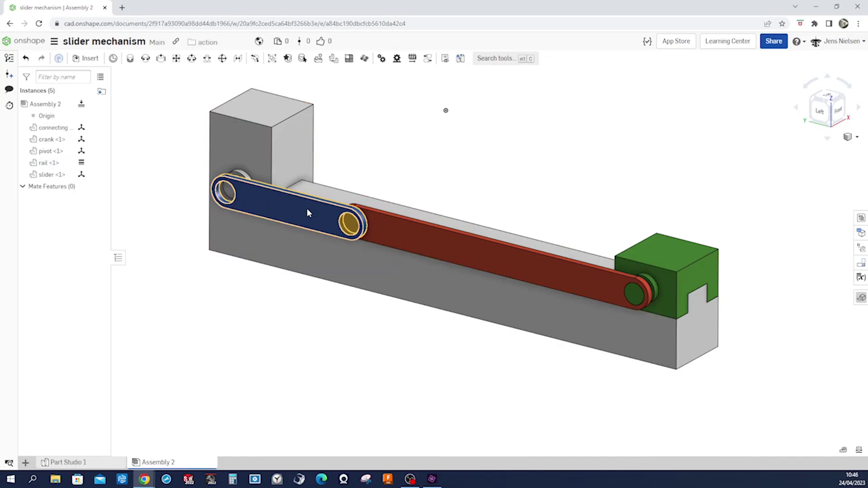
# Step: Drag the crank, connecting rod, pivot and slider away from the rail
pyautogui.moveTo(306, 208); pyautogui.dragTo(168, 350)
pyautogui.moveTo(412, 248); pyautogui.dragTo(430, 400)
pyautogui.moveTo(396, 183); pyautogui.dragTo(425, 141)
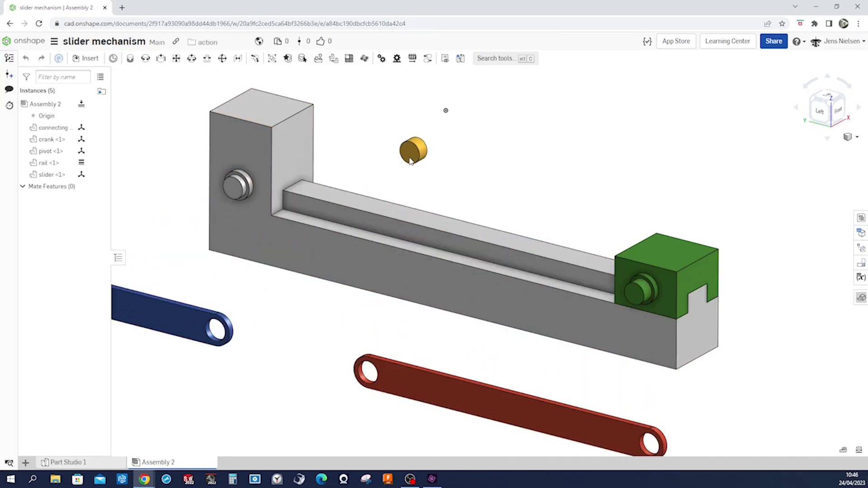
pyautogui.moveTo(668, 286); pyautogui.dragTo(665, 182)
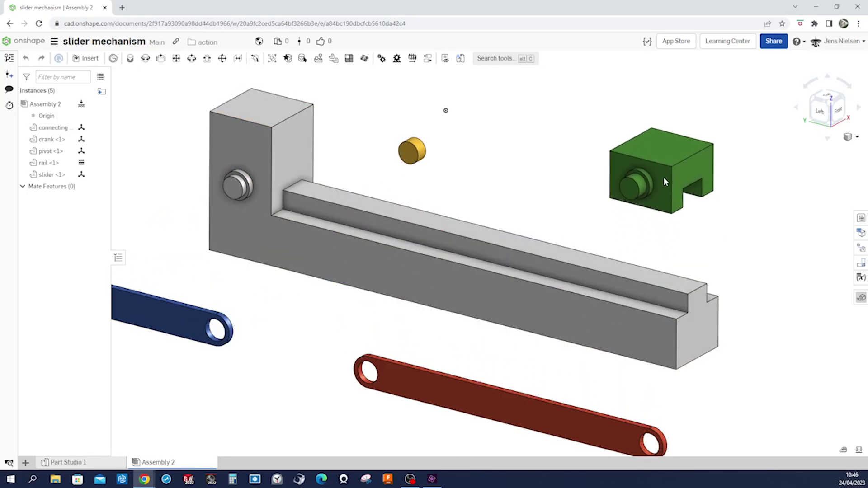
# Step: Add a Slider mate between the slider's bottom edge and the rail's track edge
pyautogui.click(160, 58)
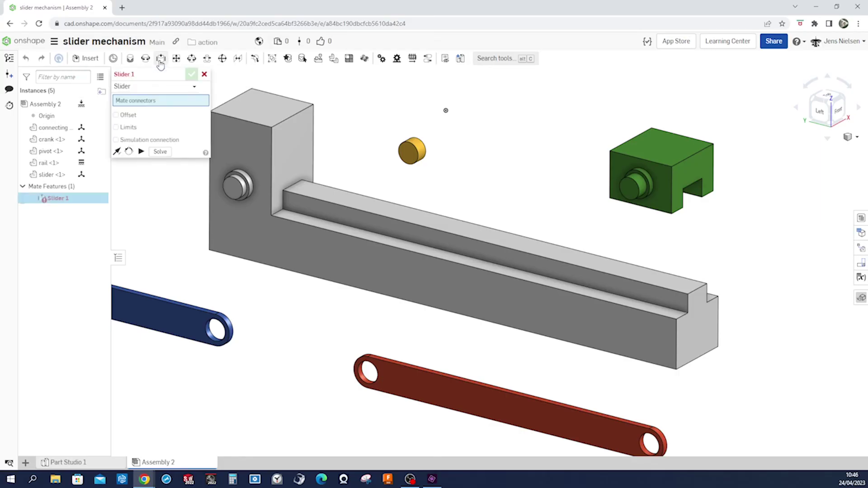
pyautogui.click(641, 209)
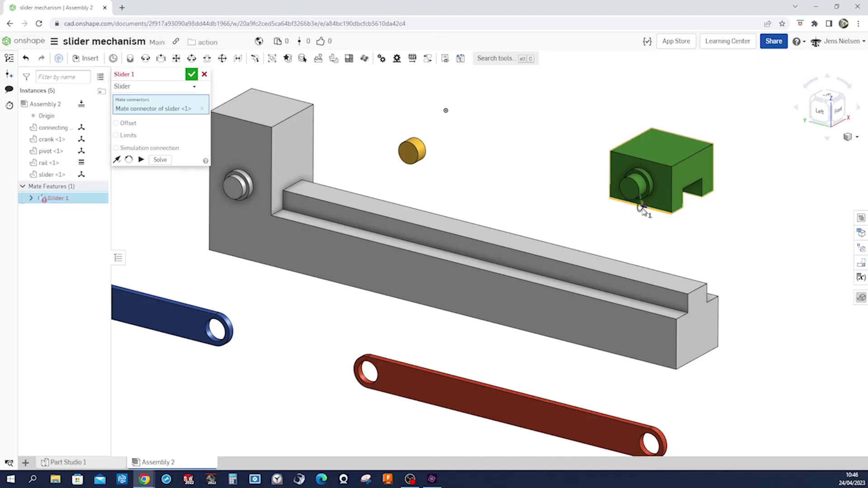
pyautogui.click(474, 270)
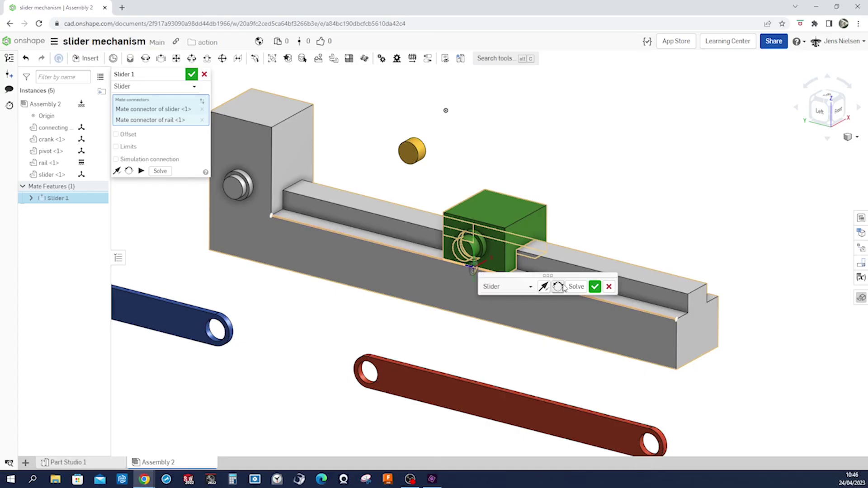
pyautogui.click(593, 287)
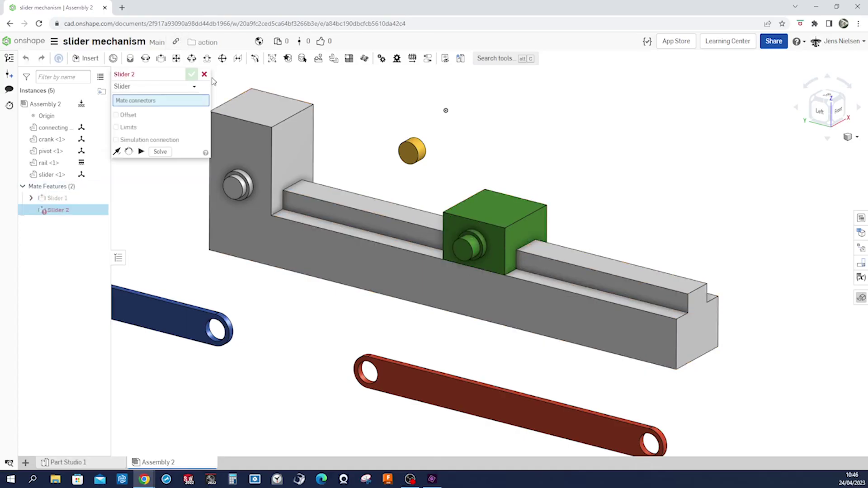
pyautogui.click(205, 75)
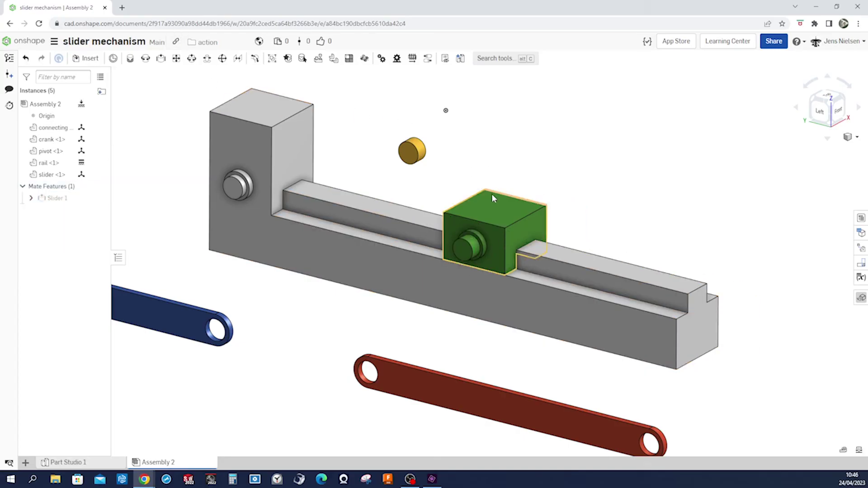
pyautogui.moveTo(493, 195); pyautogui.dragTo(539, 227)
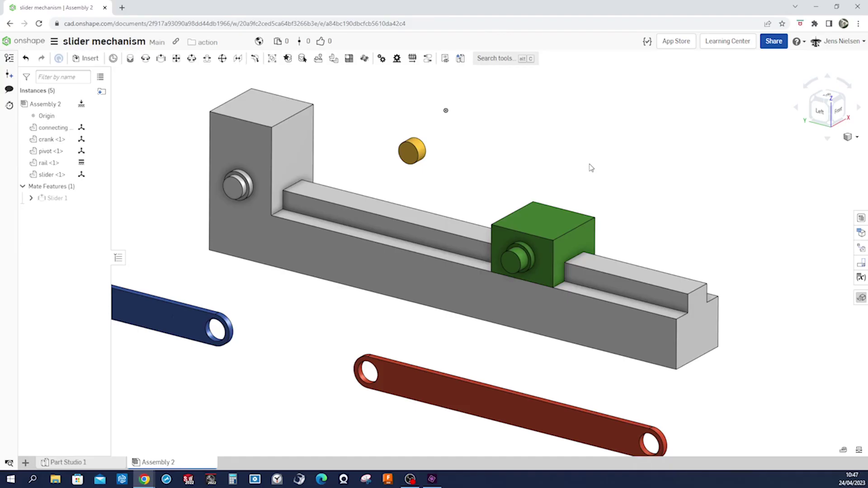
pyautogui.press('f')
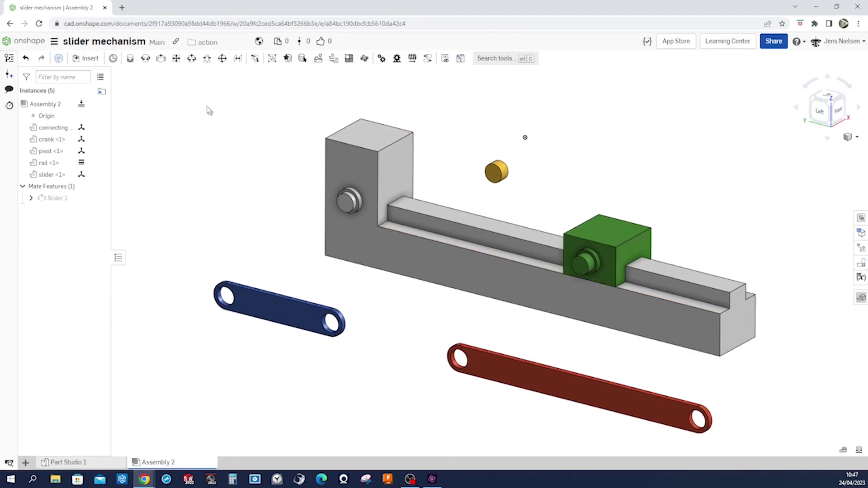
# Step: Add a revolute mate joining the blue crank's hole to the rail's pivot boss
pyautogui.click(145, 58)
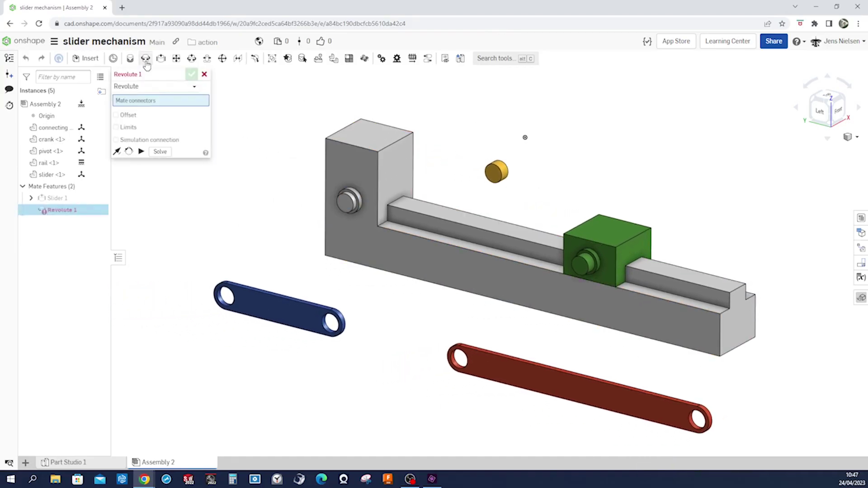
pyautogui.click(225, 302)
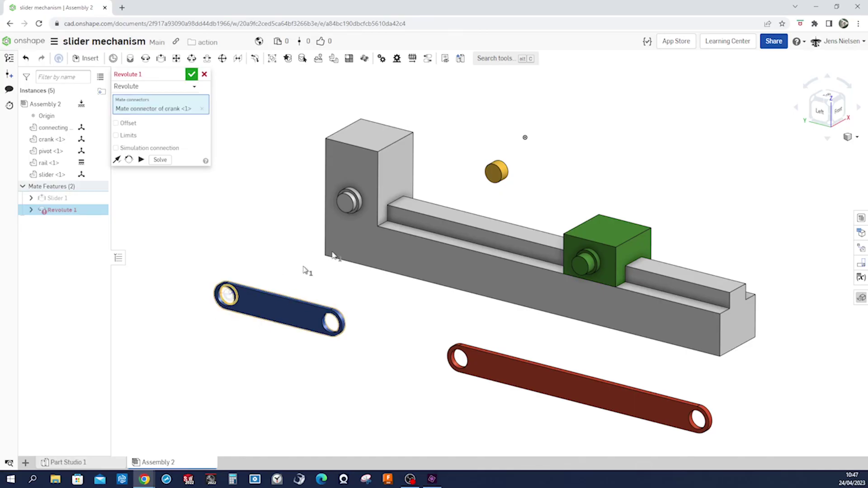
pyautogui.click(358, 206)
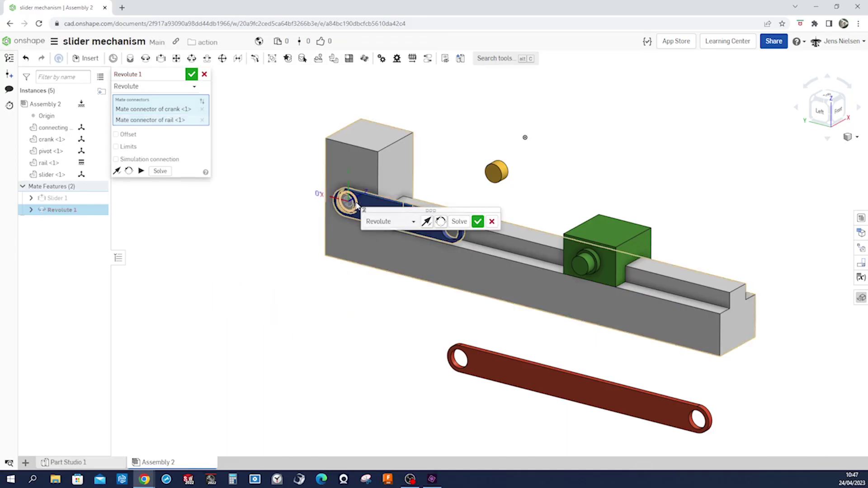
pyautogui.click(478, 222)
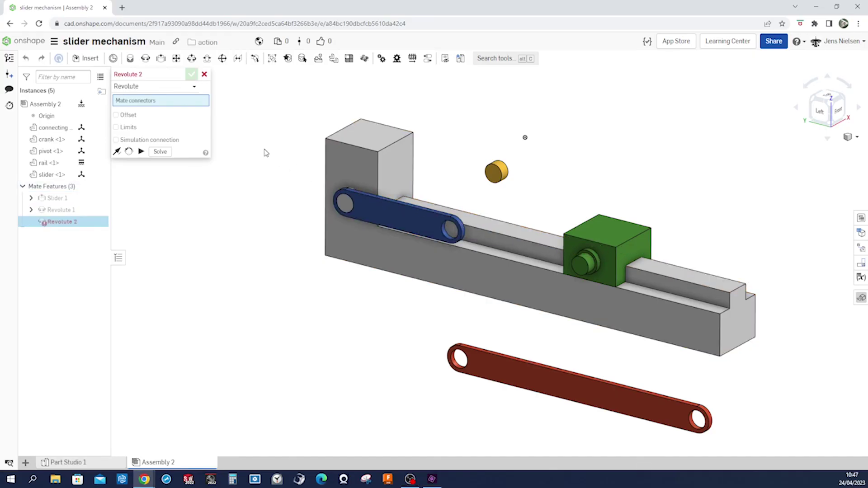
# Step: Add a revolute mate seating the yellow pivot pin in the crank's far hole
pyautogui.scroll(5, 545, 151)
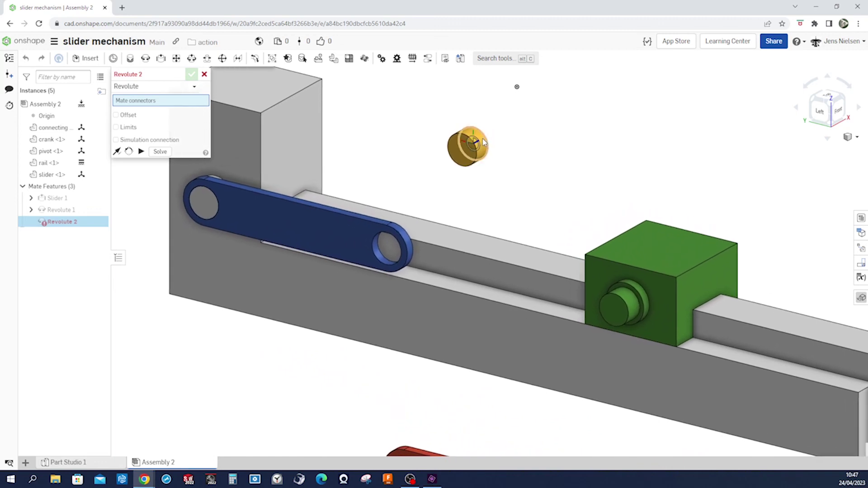
pyautogui.click(486, 142)
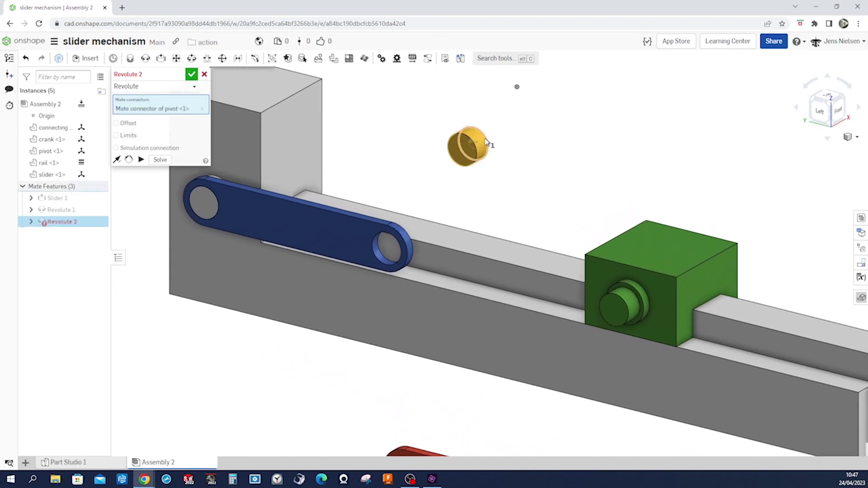
pyautogui.click(382, 252)
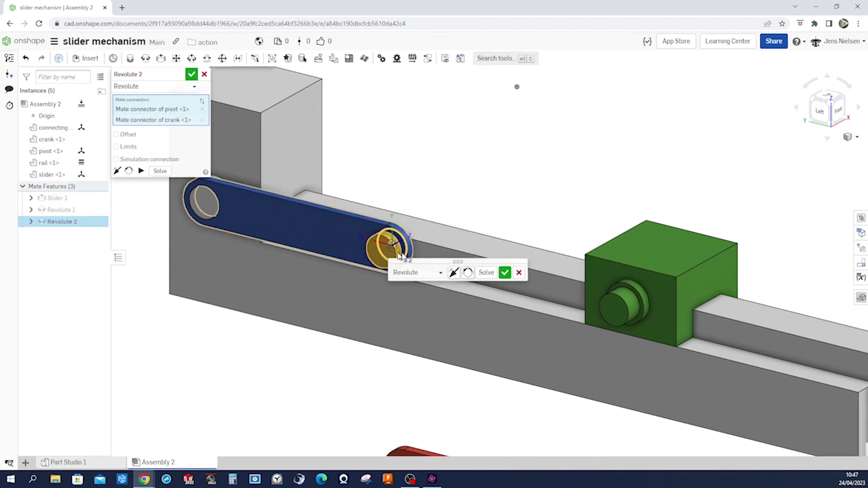
pyautogui.click(505, 273)
pyautogui.press('f')
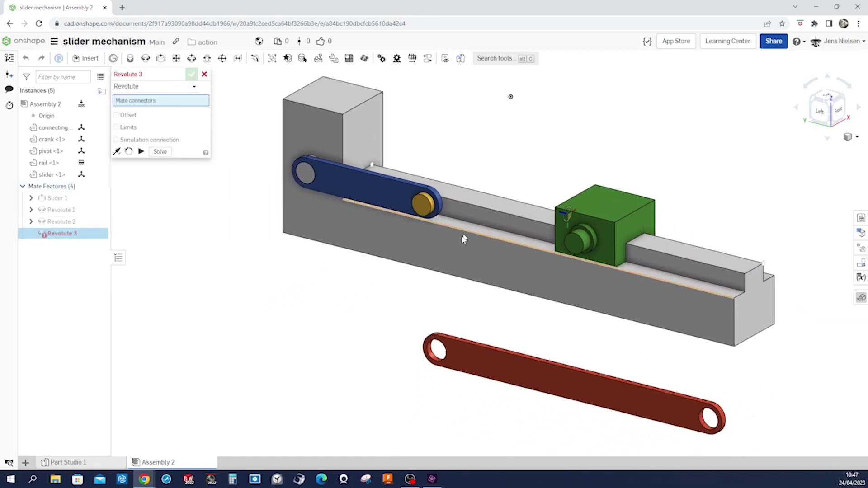
# Step: Add a revolute mate joining the red connecting rod's end onto the pivot pin
pyautogui.click(434, 352)
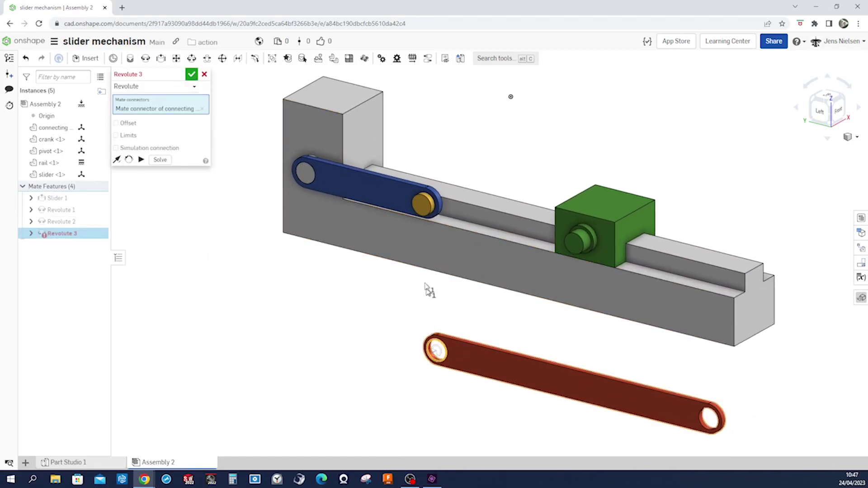
pyautogui.click(416, 216)
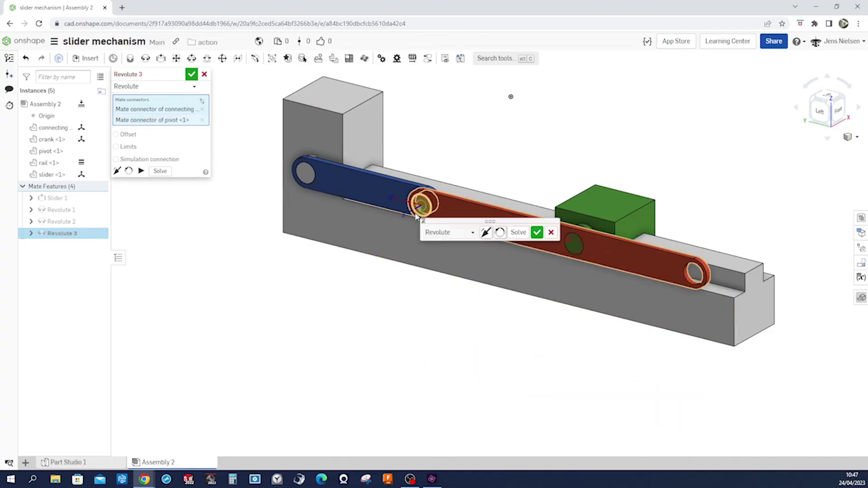
pyautogui.click(537, 232)
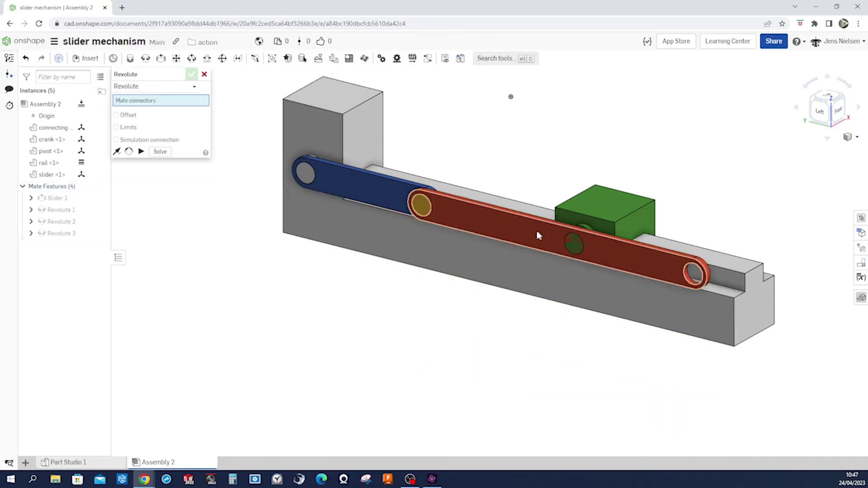
pyautogui.click(204, 75)
pyautogui.moveTo(367, 175); pyautogui.dragTo(362, 149)
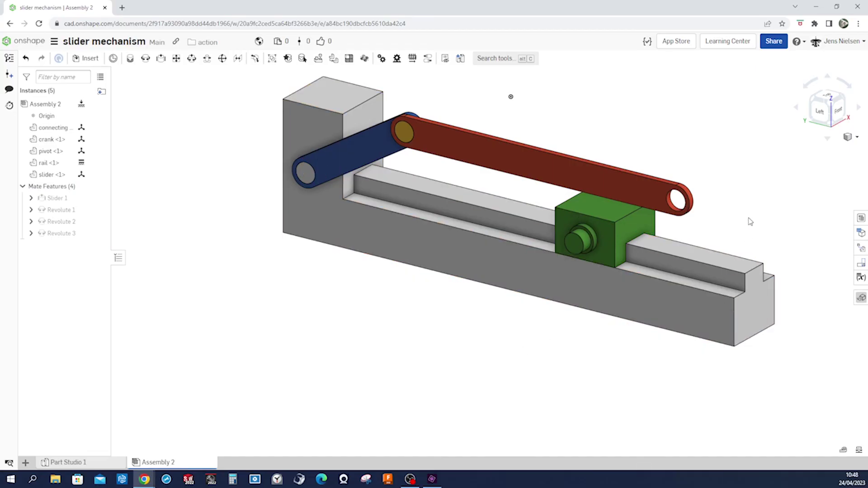
# Step: Add a revolute mate joining the rod's free end to the slider's pin
pyautogui.press('f')
pyautogui.click(192, 88)
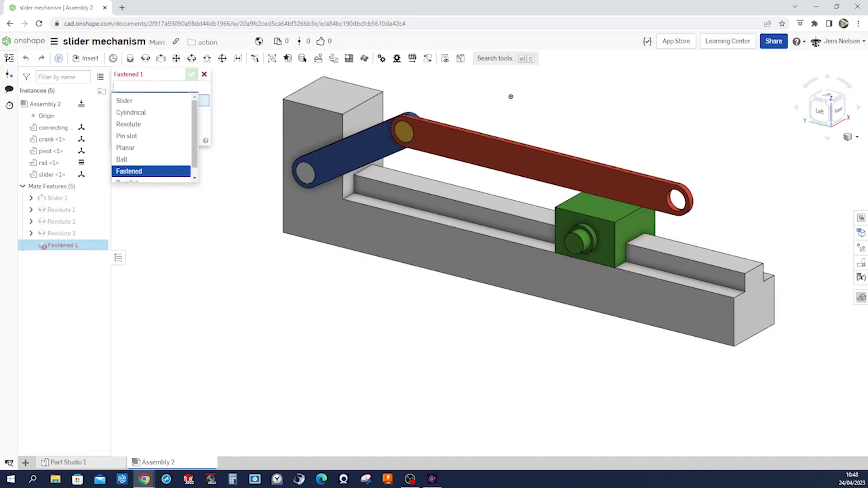
pyautogui.click(162, 124)
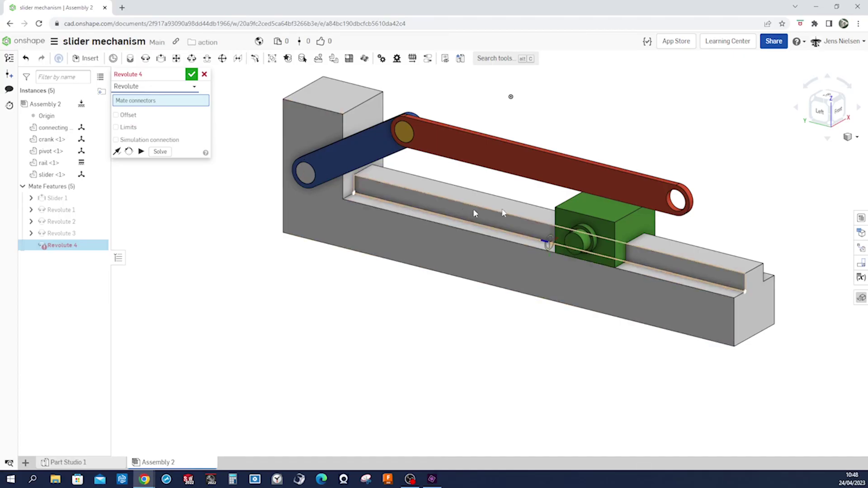
pyautogui.click(670, 206)
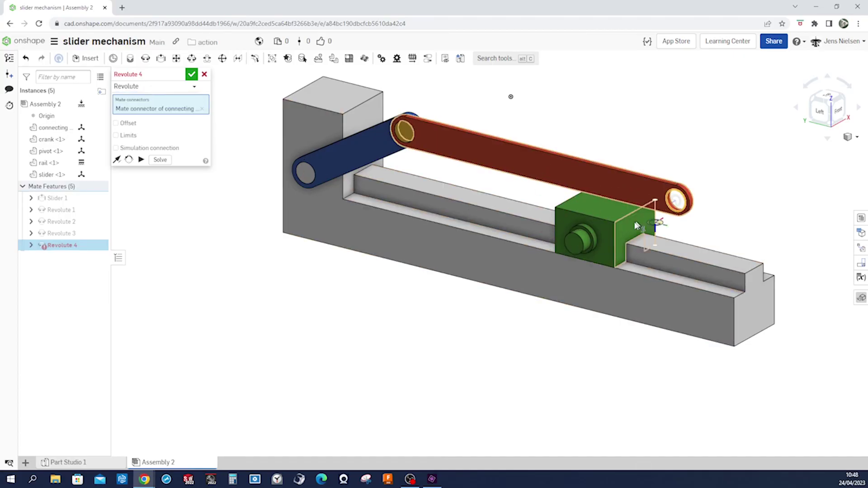
pyautogui.click(580, 258)
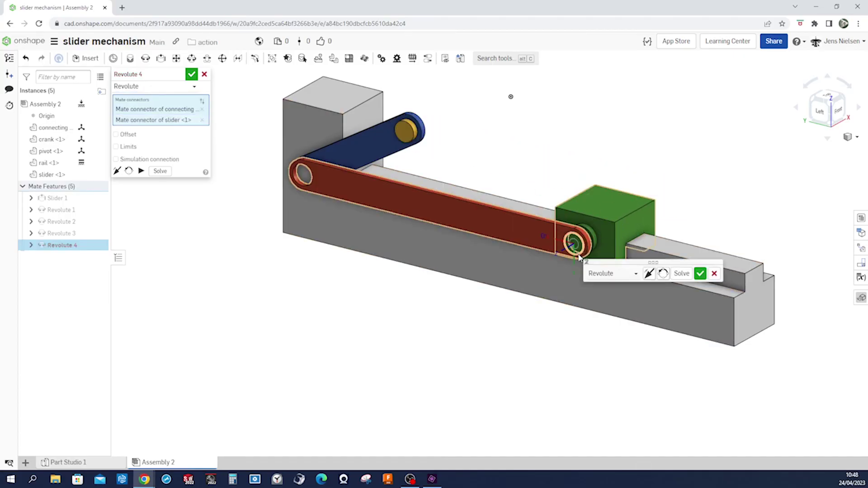
pyautogui.click(699, 275)
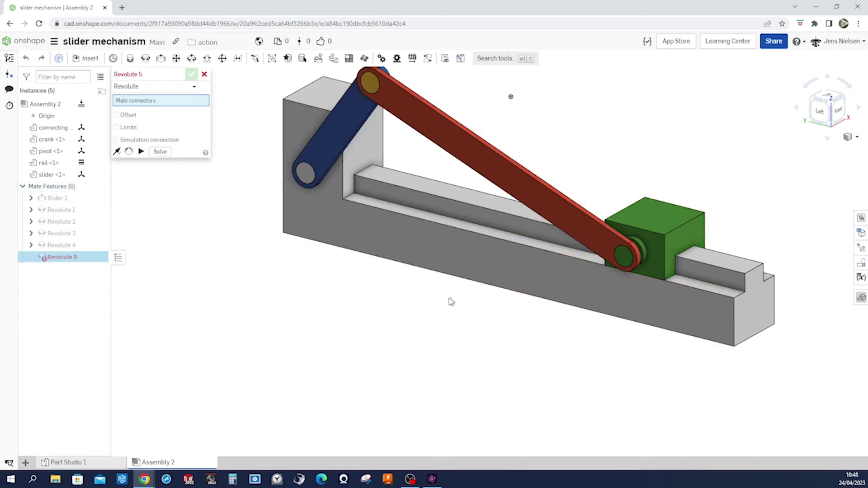
pyautogui.click(205, 74)
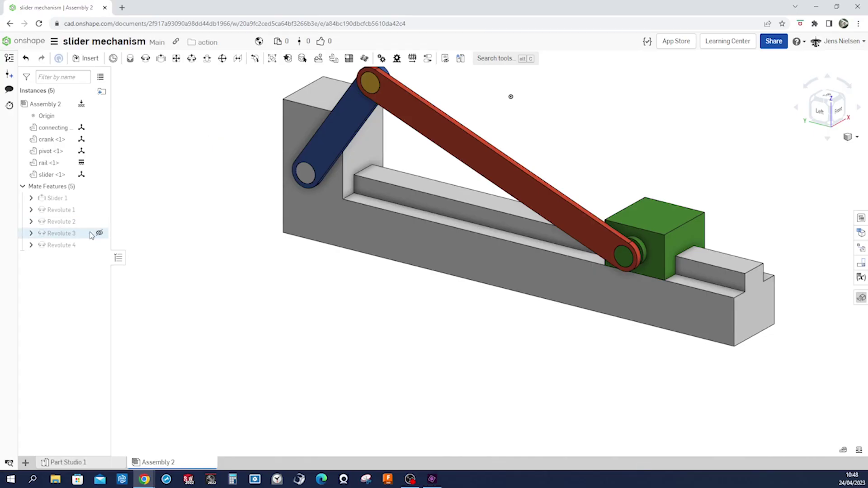
# Step: Animate Revolute 1 from 0 to 360 deg with Loop playback and play it
pyautogui.rightClick(79, 212)
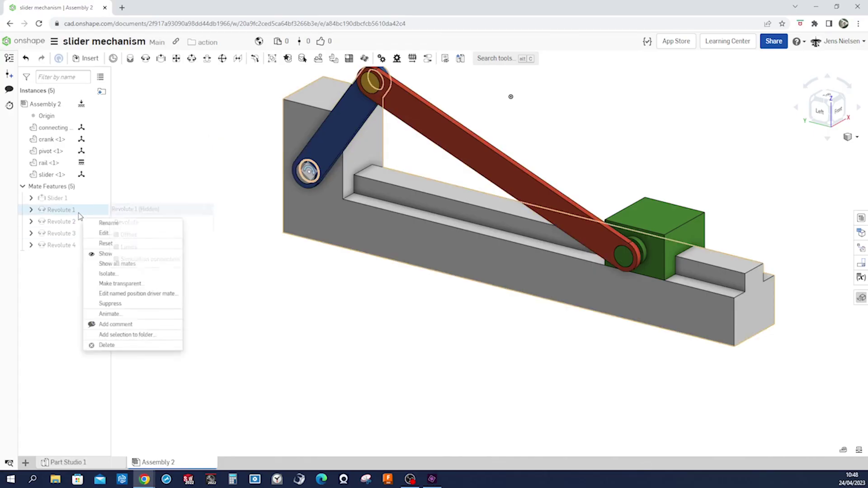
pyautogui.click(113, 312)
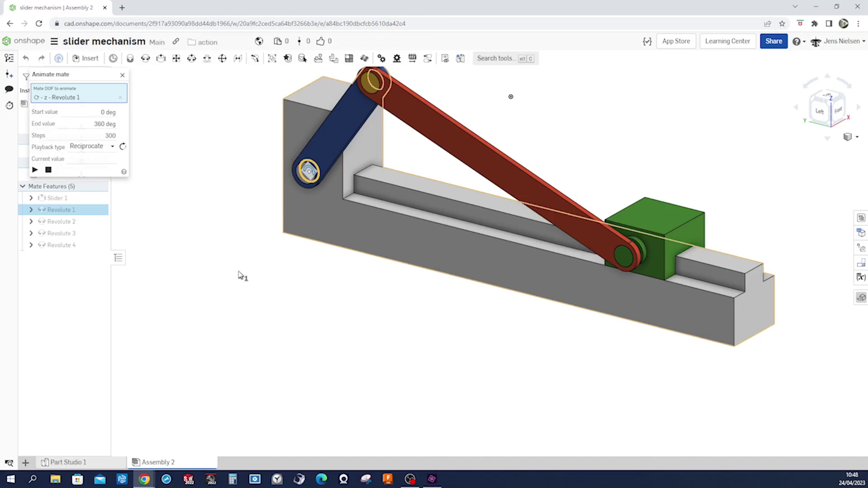
pyautogui.click(113, 149)
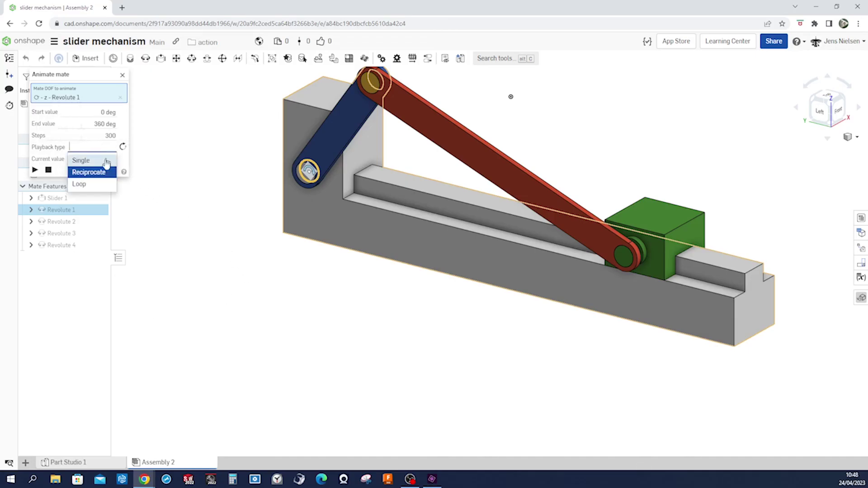
pyautogui.click(92, 187)
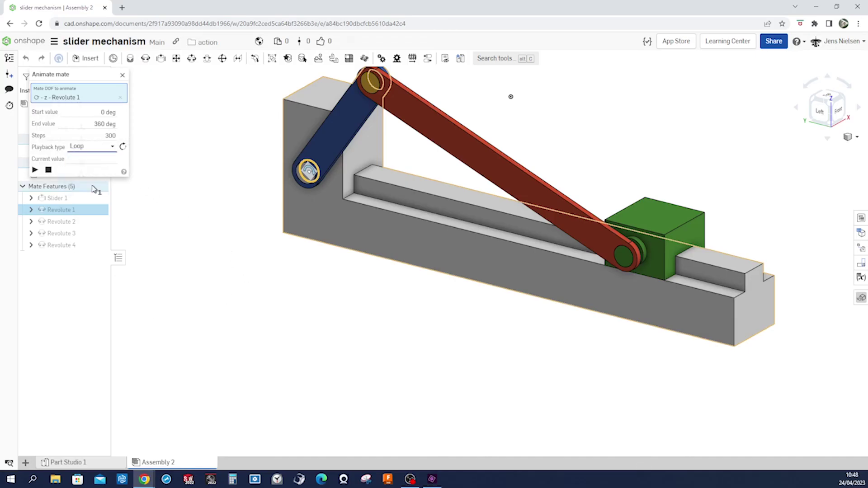
pyautogui.click(35, 170)
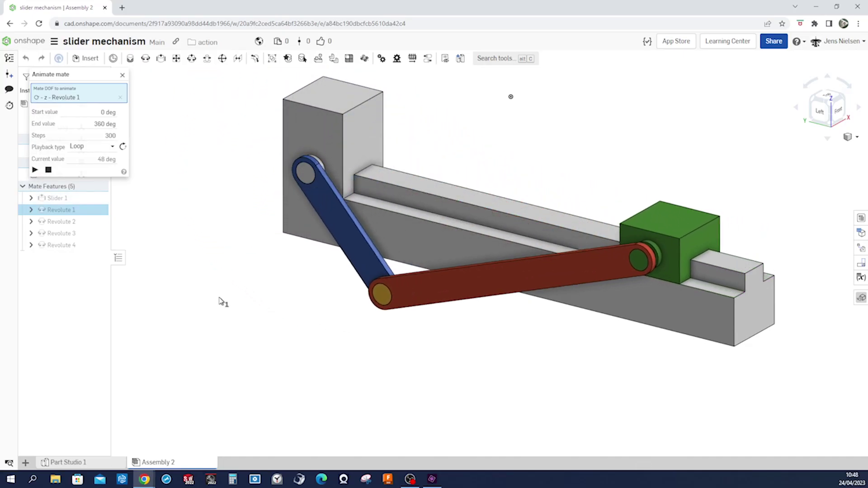
pyautogui.moveTo(511, 96); pyautogui.dragTo(510, 132, button='middle')
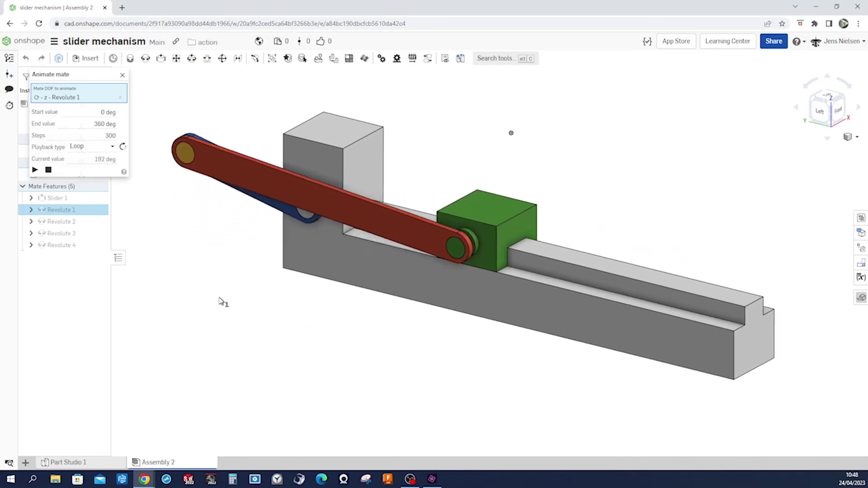